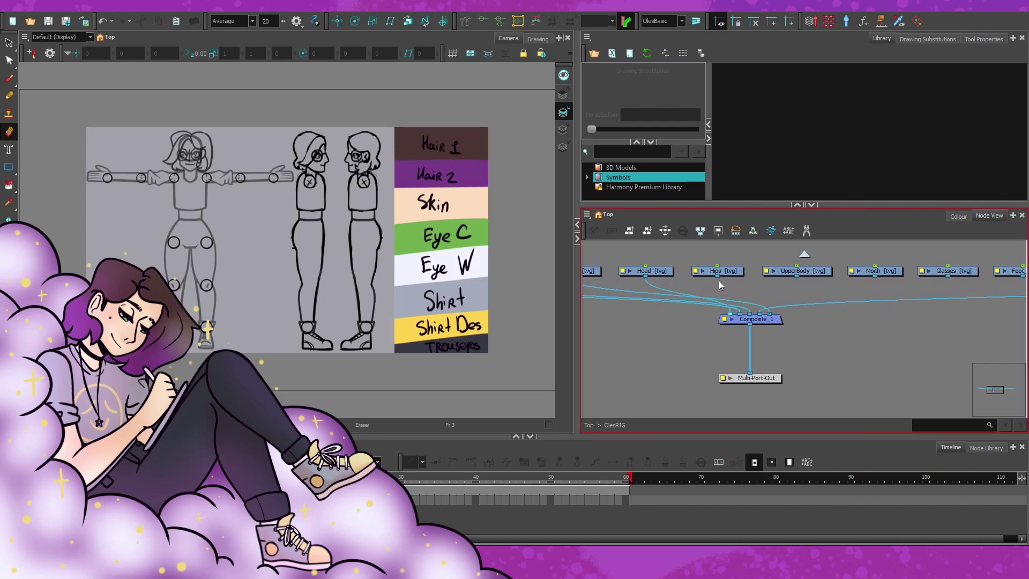
Connect the character's body-part drawing nodes, including Hips, UpperBody and Mouth, to Composite_1
drag(742, 318, 750, 314)
click(874, 270)
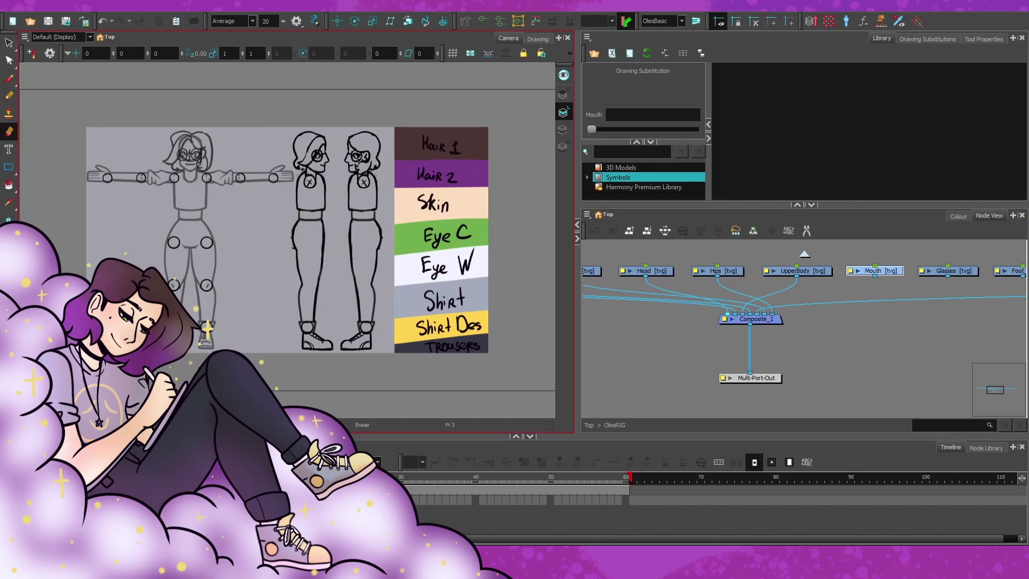
scroll(843, 308, down, 5)
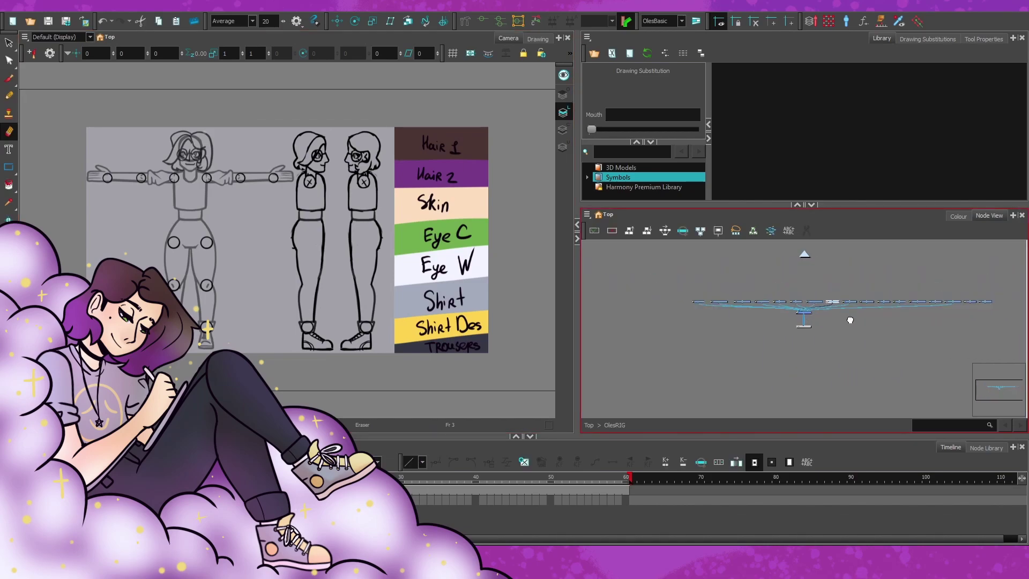
Group the drawing nodes by body part and route them through separate composites such as Face_COMP, Head_COMP and UpperBody_COMP
drag(902, 319, 794, 323)
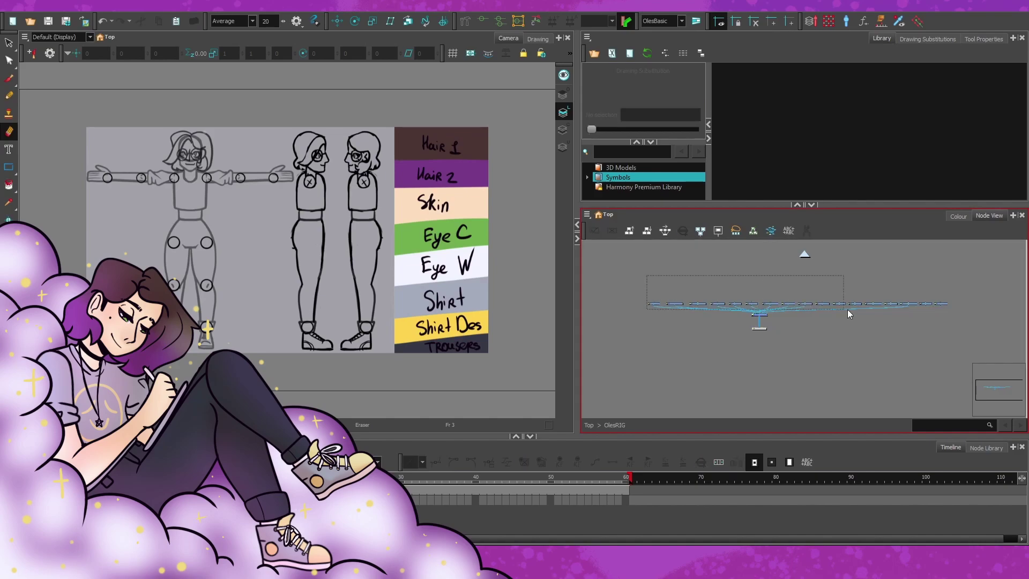
scroll(793, 290, up, 5)
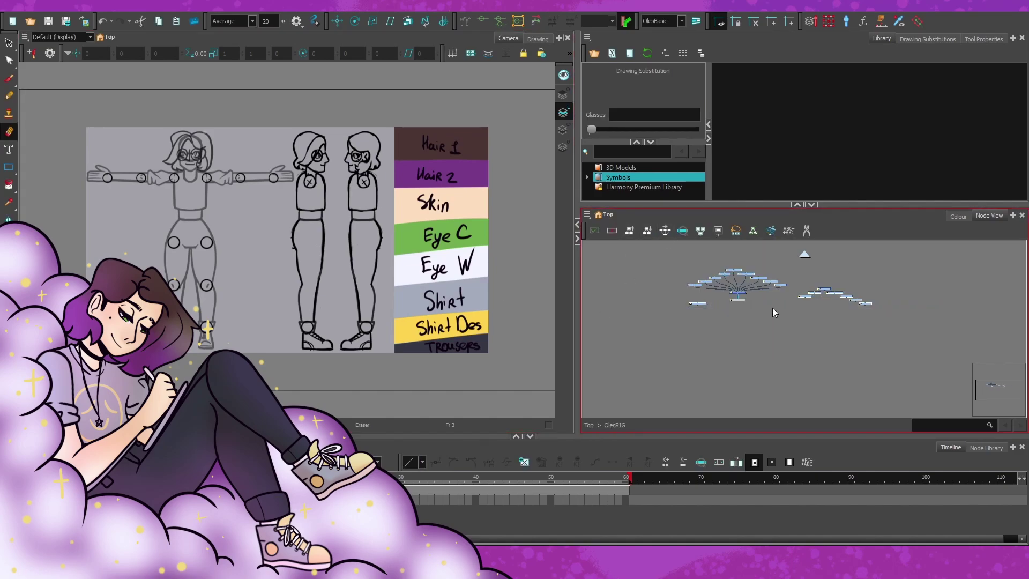
drag(829, 254, 721, 340)
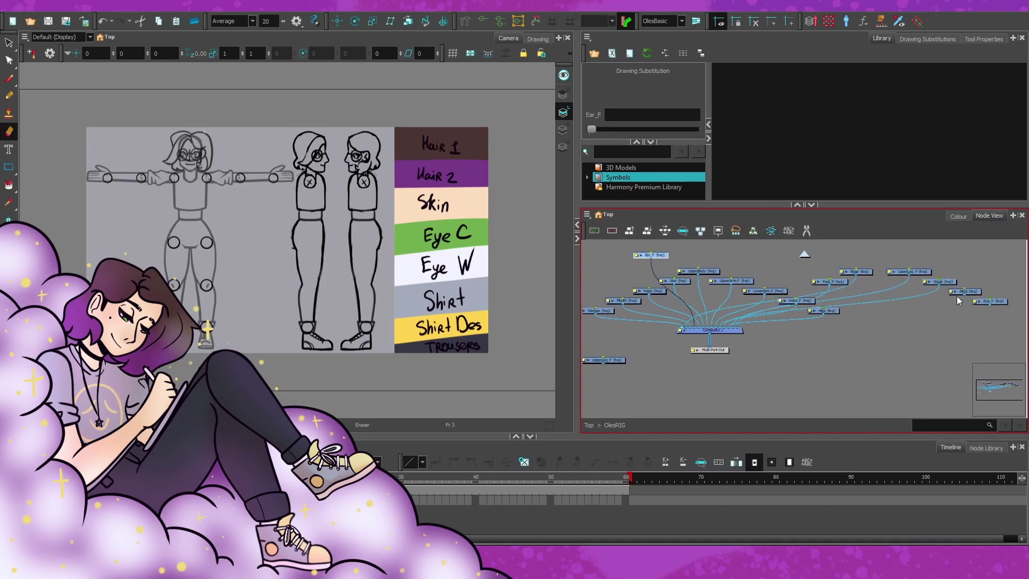
scroll(786, 305, down, 4)
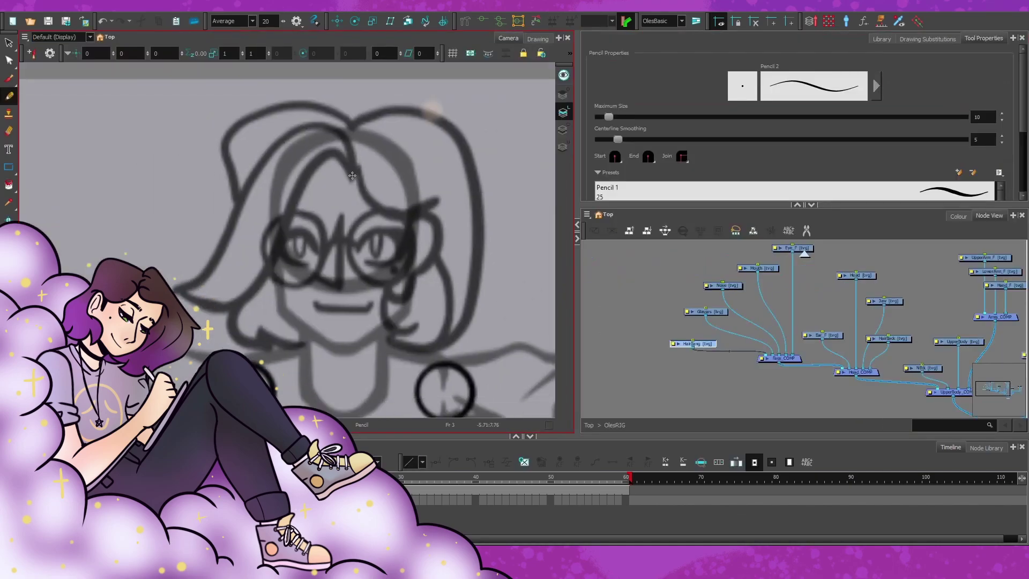
Trace the outer and inner curves of the front hair bang with the Pencil at size 10
drag(352, 175, 182, 315)
drag(352, 177, 247, 322)
scroll(297, 163, up, 2)
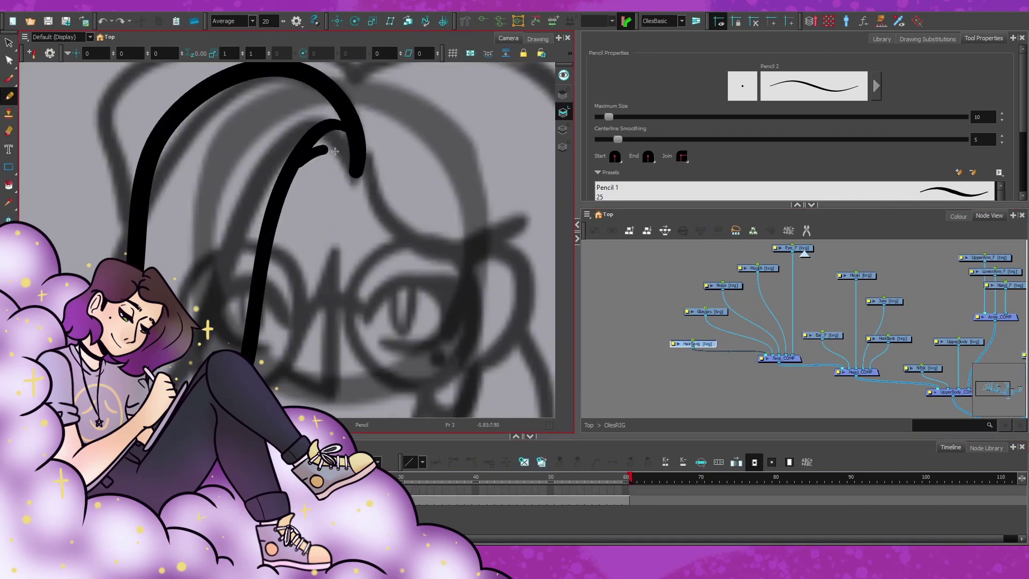
Refine the hair bang's line points with the Contour Editor, shaping the corner at the parting and the pointed lower tips
key(alt+q)
scroll(330, 124, up, 2)
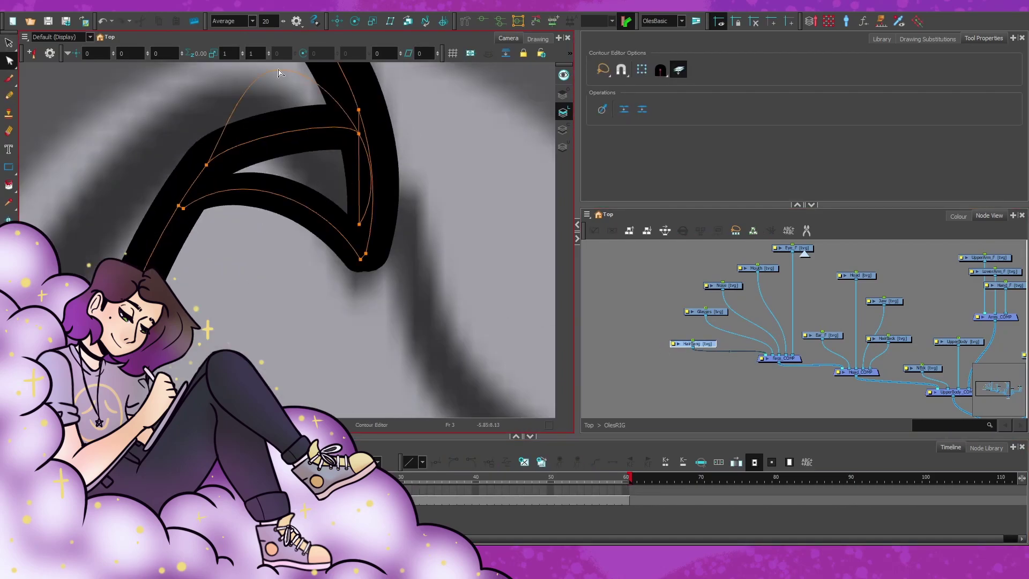
scroll(304, 249, up, 2)
scroll(304, 248, down, 6)
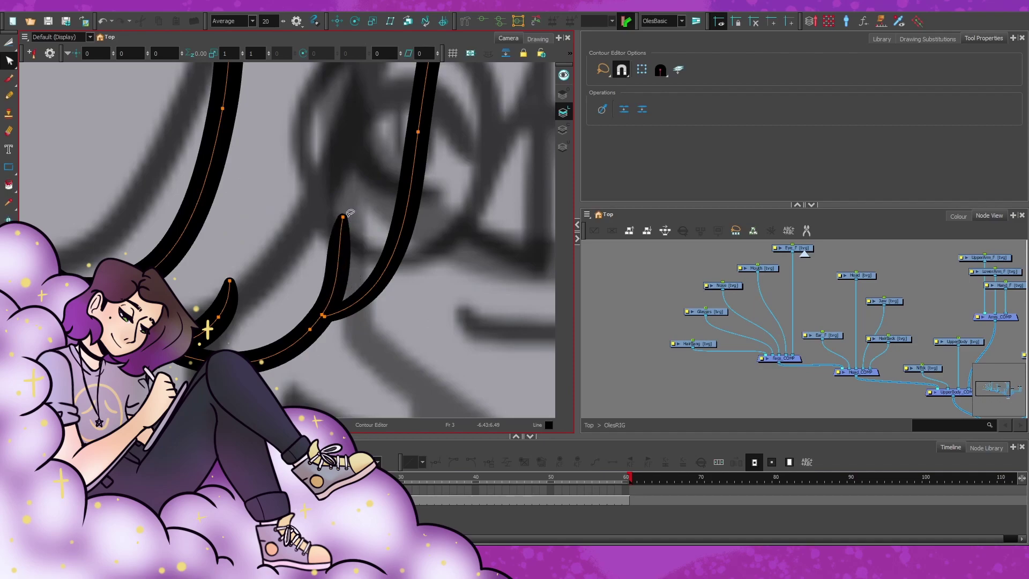
scroll(405, 244, up, 3)
Draw a round glasses lens with the Ellipse tool at size 5, duplicate it for the other eye and join both with a bridge
key(alt+=)
drag(241, 164, 345, 275)
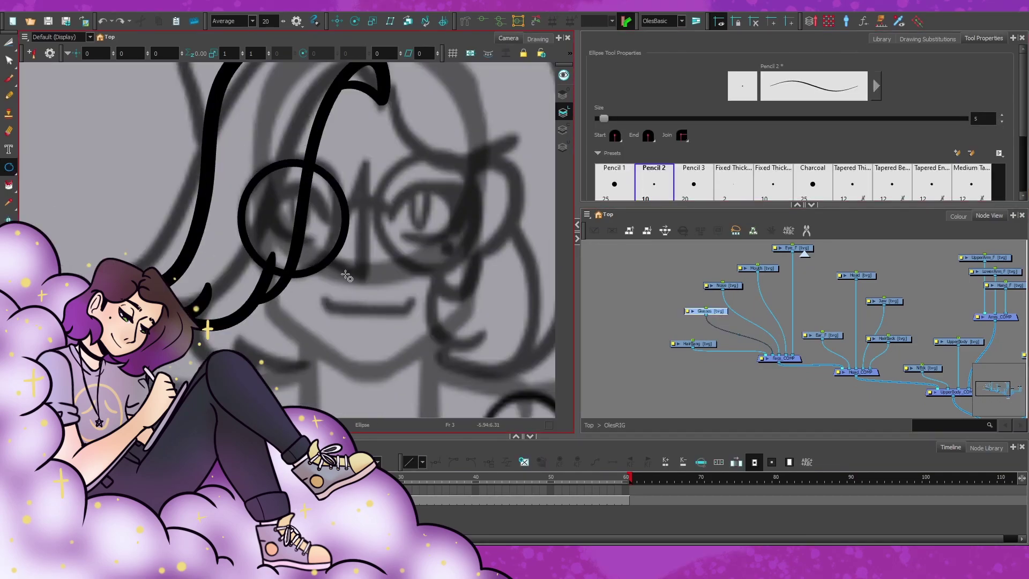
key(alt+s)
drag(304, 225, 430, 227)
key(alt+b)
Brush a vertical nose line on the Nose drawing and place a vertical guide down the centre of the front figure
scroll(402, 225, up, 2)
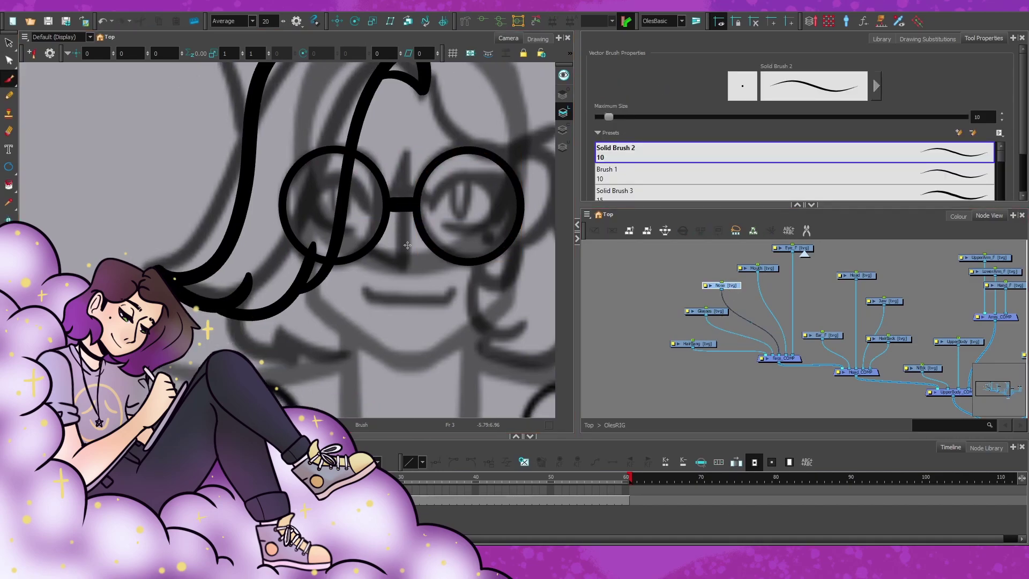
drag(403, 145, 401, 290)
scroll(401, 290, down, 5)
key(alt+s)
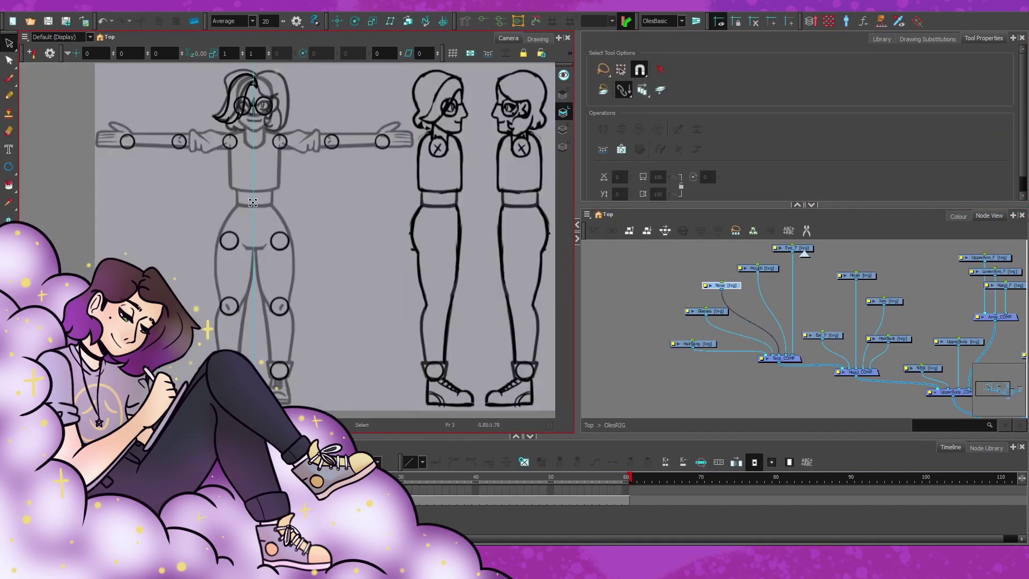
scroll(253, 266, up, 5)
Redraw the nose along the centre guide with the Pencil at size 5 and tidy its corner points
key(alt+b)
scroll(253, 266, down, 2)
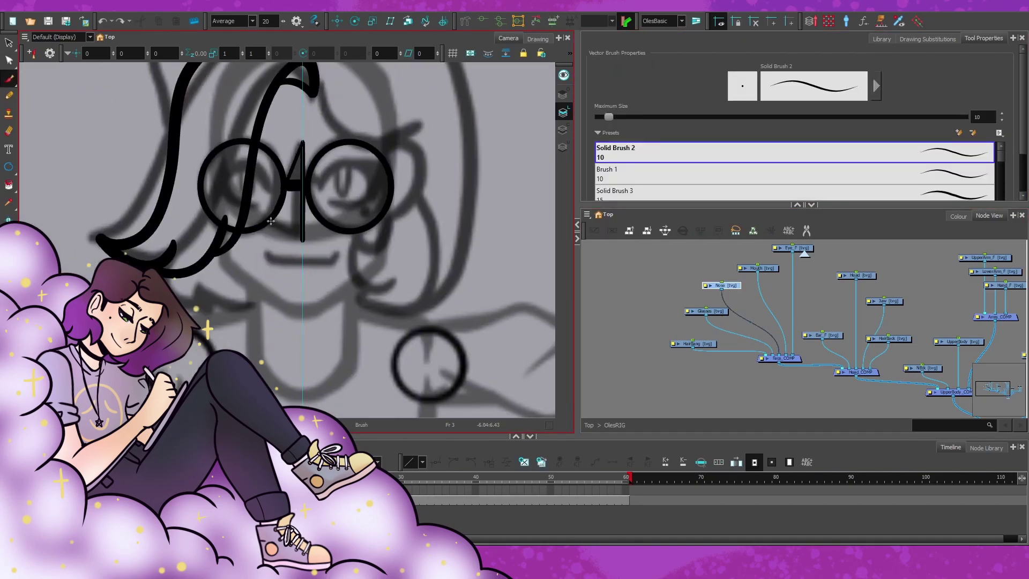
key(alt+slash)
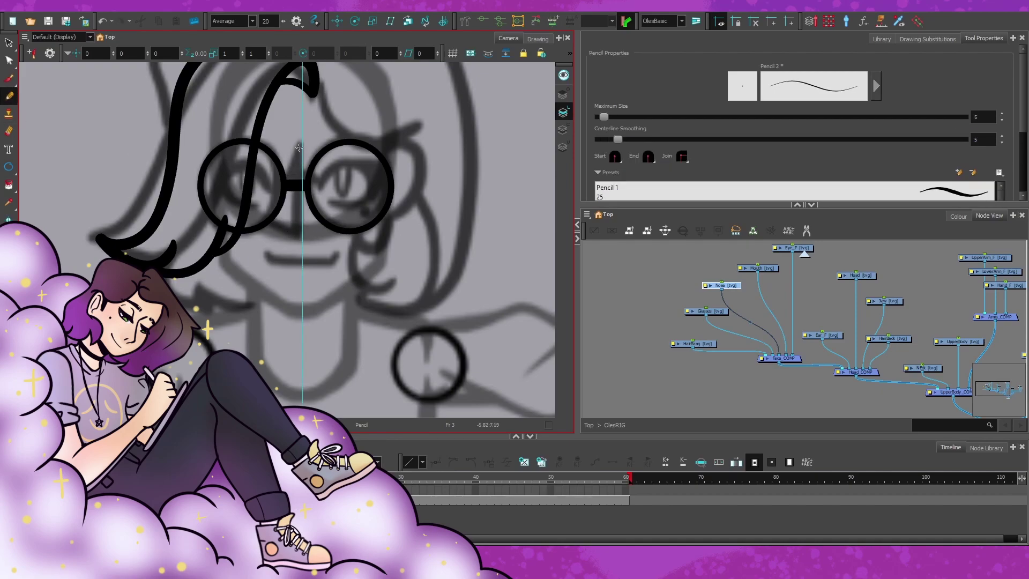
scroll(282, 224, up, 3)
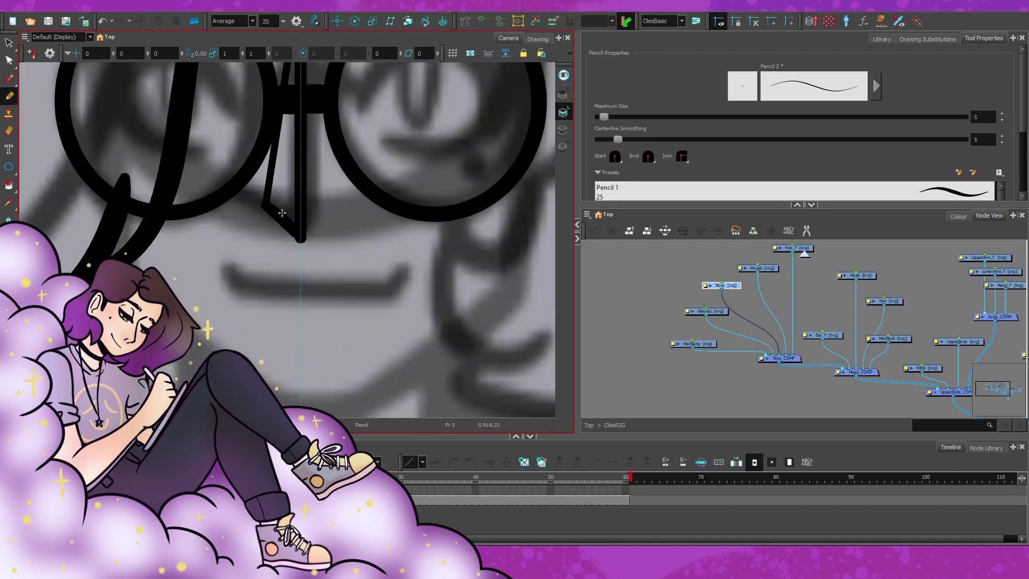
key(alt+q)
scroll(246, 214, up, 5)
scroll(256, 183, down, 6)
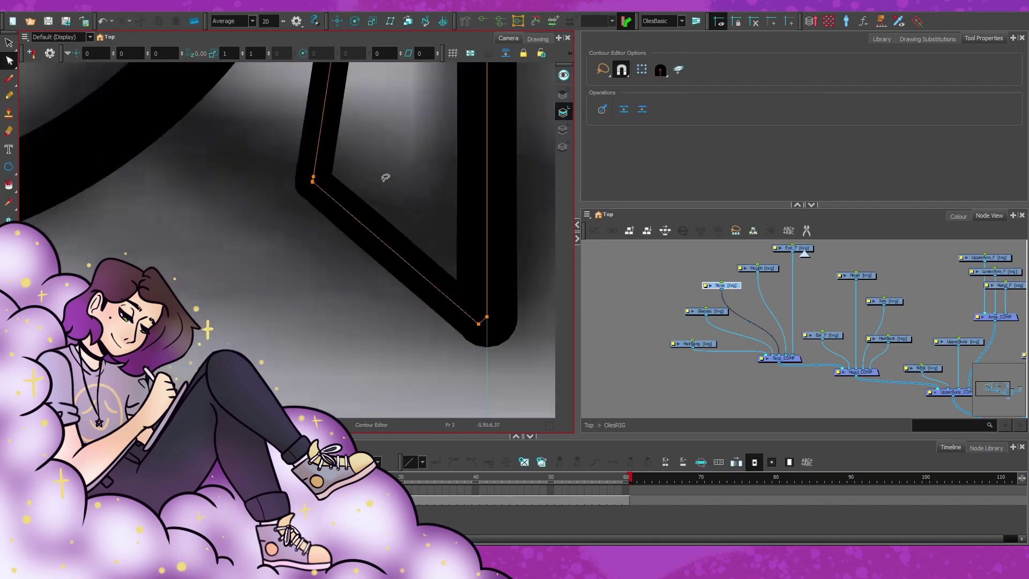
Draw a straight horizontal mouth line on the Mouth drawing with Solid Brush 2 at size 10
key(alt+b)
scroll(354, 236, up, 3)
drag(283, 228, 435, 229)
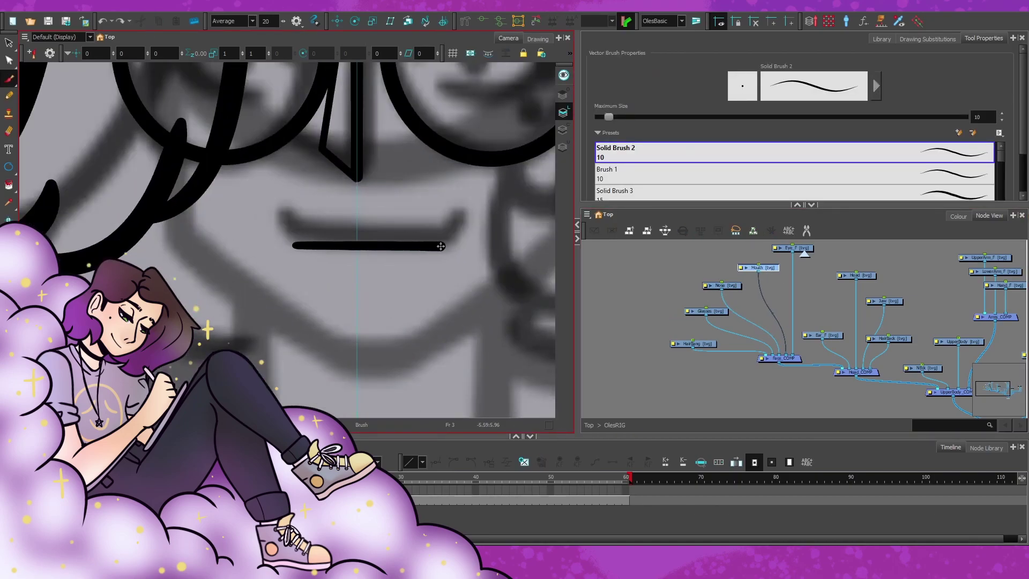
Brush the upper and lower lid shapes of the eye inside the first glasses lens on the eye drawing
scroll(300, 242, down, 5)
scroll(430, 225, up, 5)
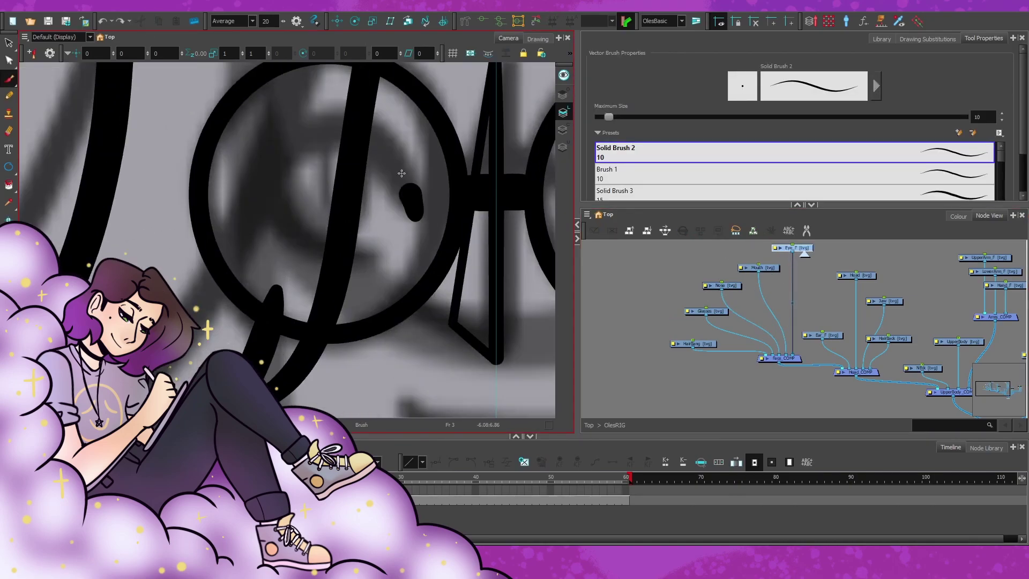
drag(343, 116, 260, 198)
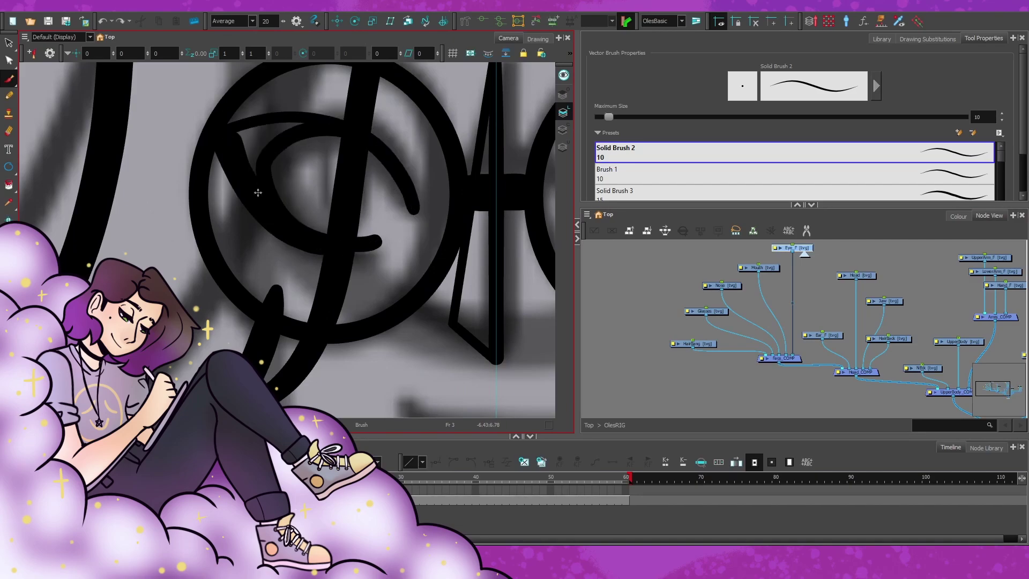
Smooth the eye's contour into a tapered lower-lid tip, and disable the bang, glasses, nose and mouth drawings
key(alt+q)
scroll(368, 157, up, 4)
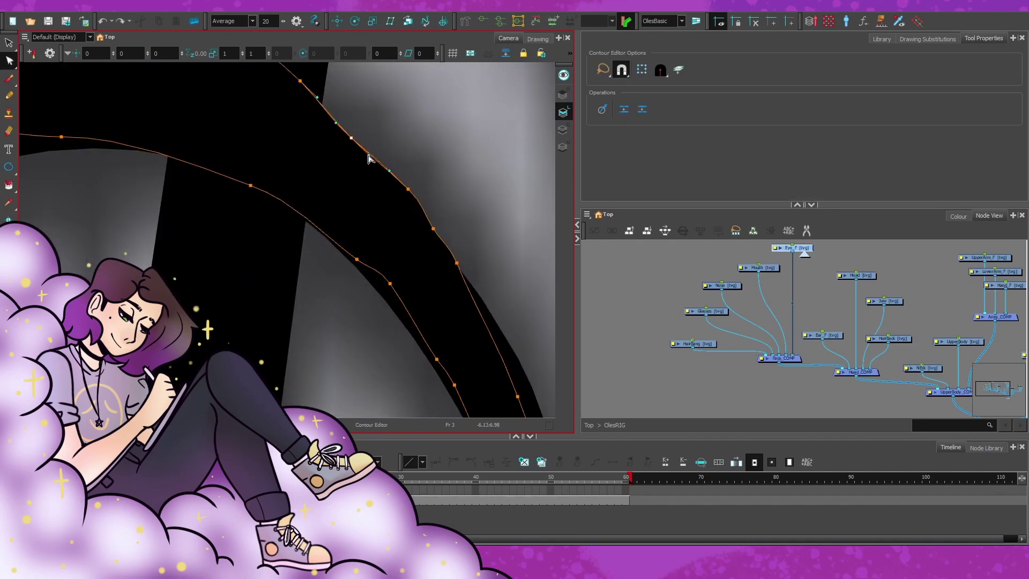
scroll(466, 211, down, 4)
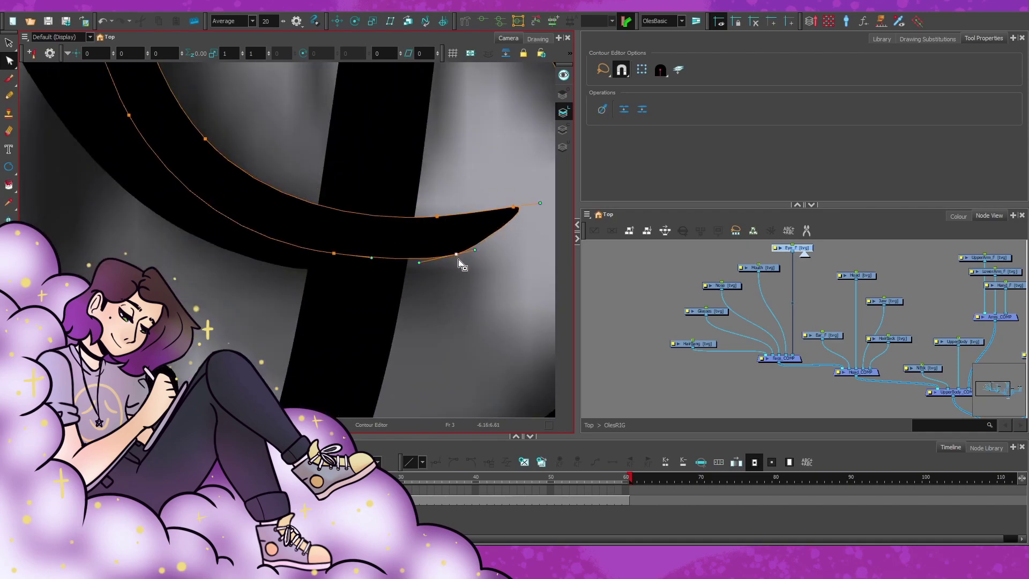
drag(459, 258, 468, 244)
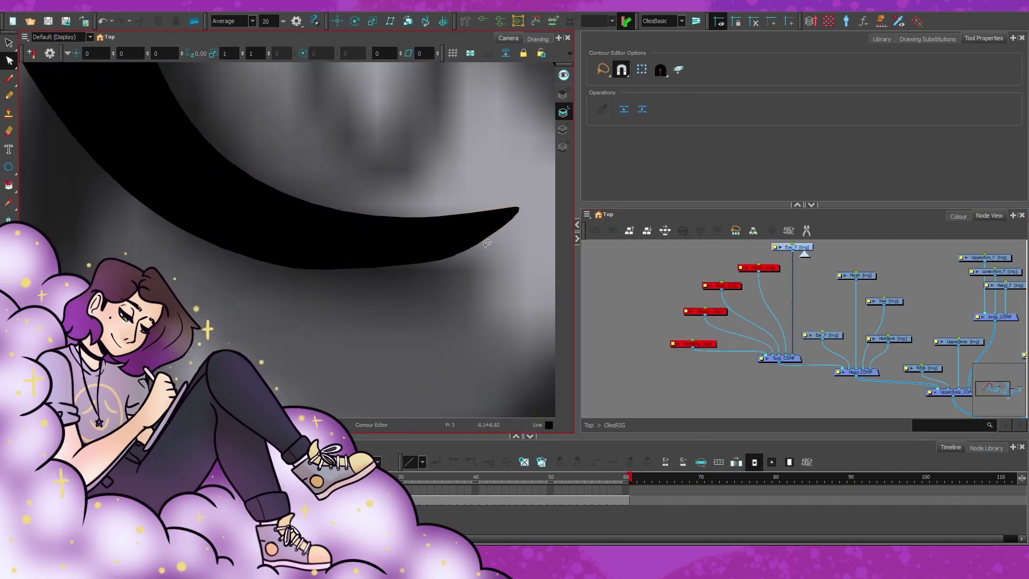
Reshape the eye's upper-lid contour and round off its outer corner with the Contour Editor
scroll(469, 259, down, 5)
scroll(49, 169, up, 5)
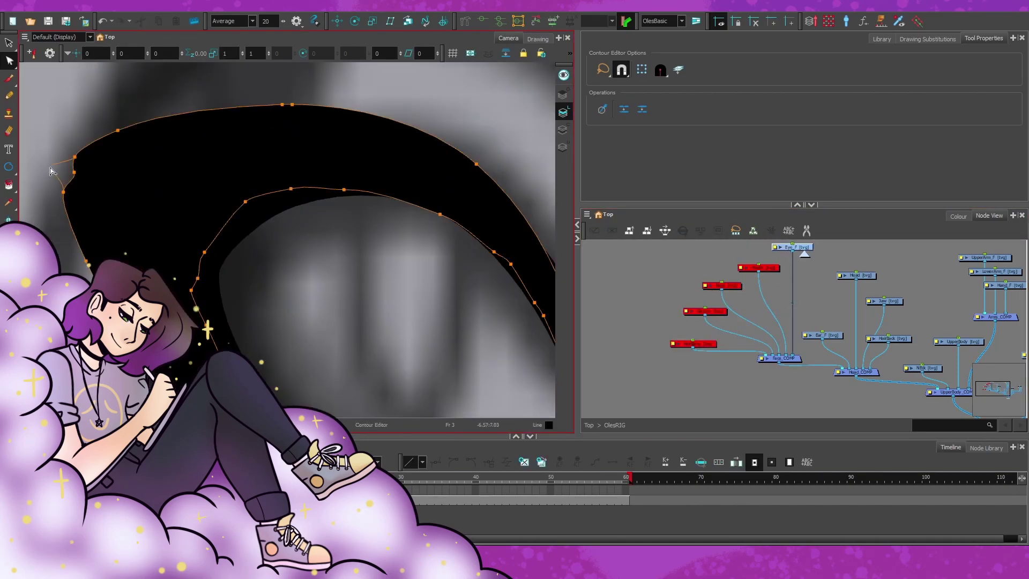
click(74, 157)
scroll(81, 144, up, 3)
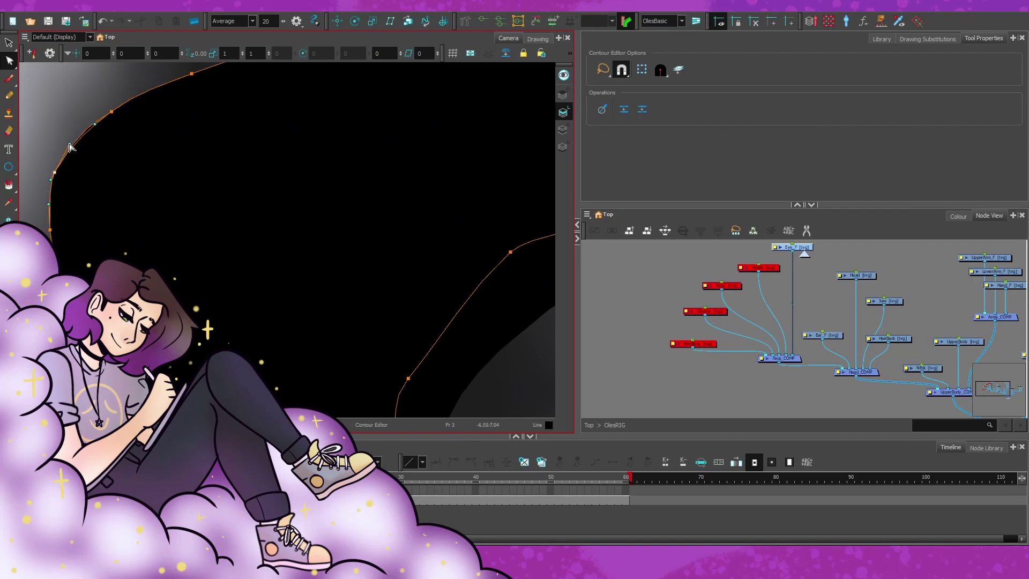
scroll(361, 251, down, 5)
Add an Iris drawing node connected to Face_COMP and draw a narrow upright ellipse inside the eye
drag(794, 344, 749, 352)
click(750, 358)
key(ctrl+v)
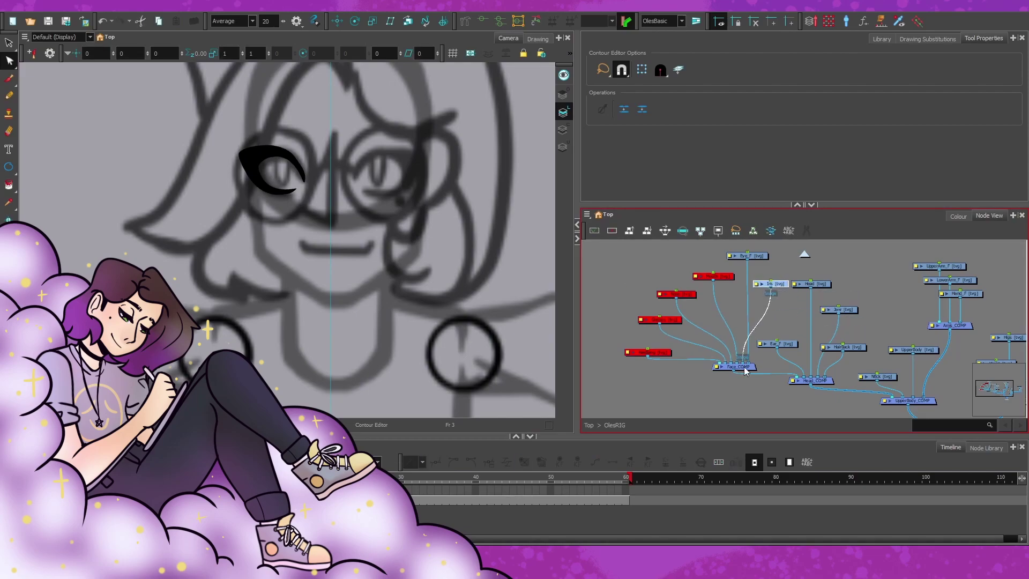
drag(757, 298, 744, 262)
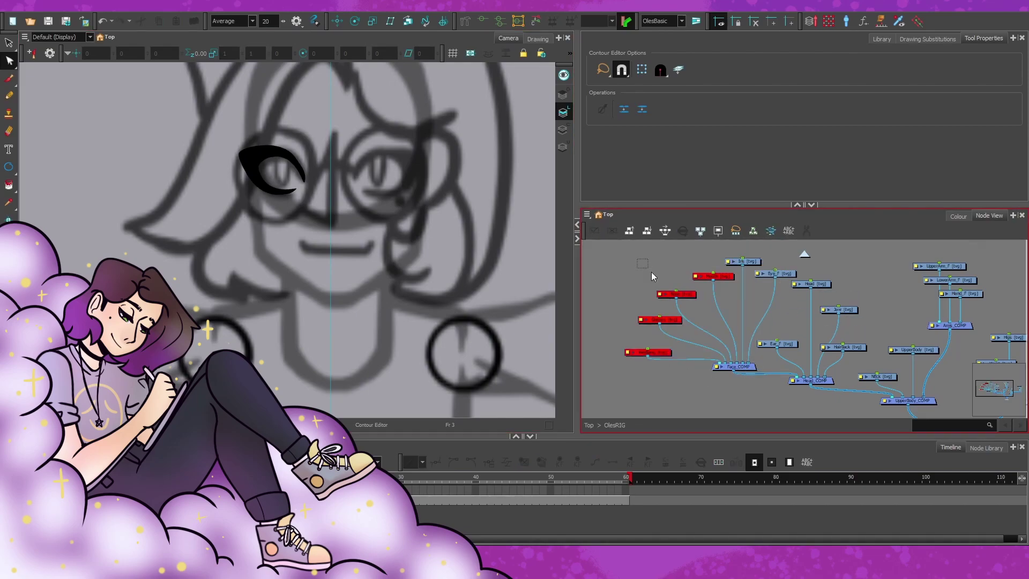
key(alt+=)
Draw the head as a circle on the Head drawing and centre it on the vertical guide
click(811, 285)
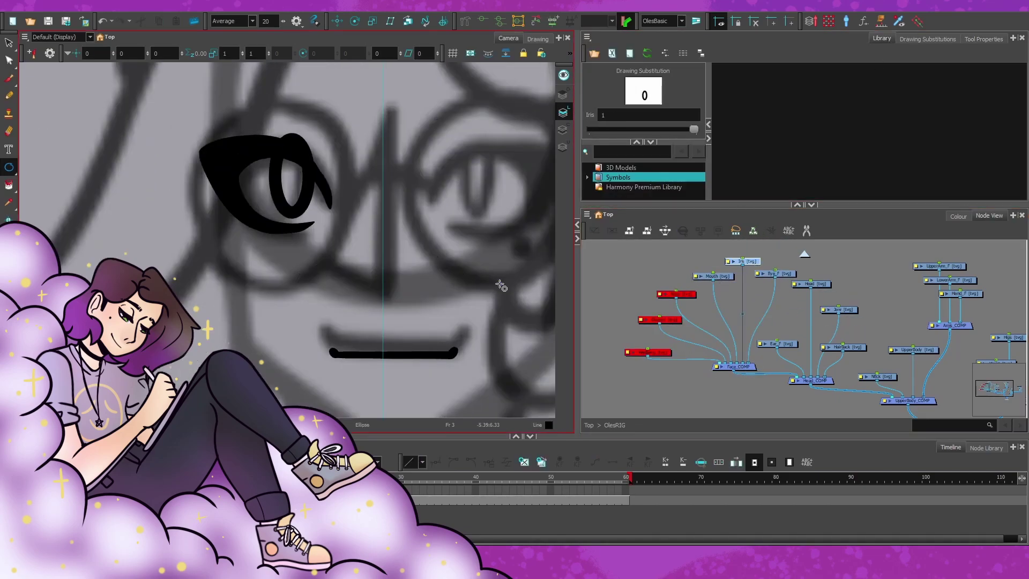
scroll(416, 256, down, 2)
drag(416, 218, 437, 250)
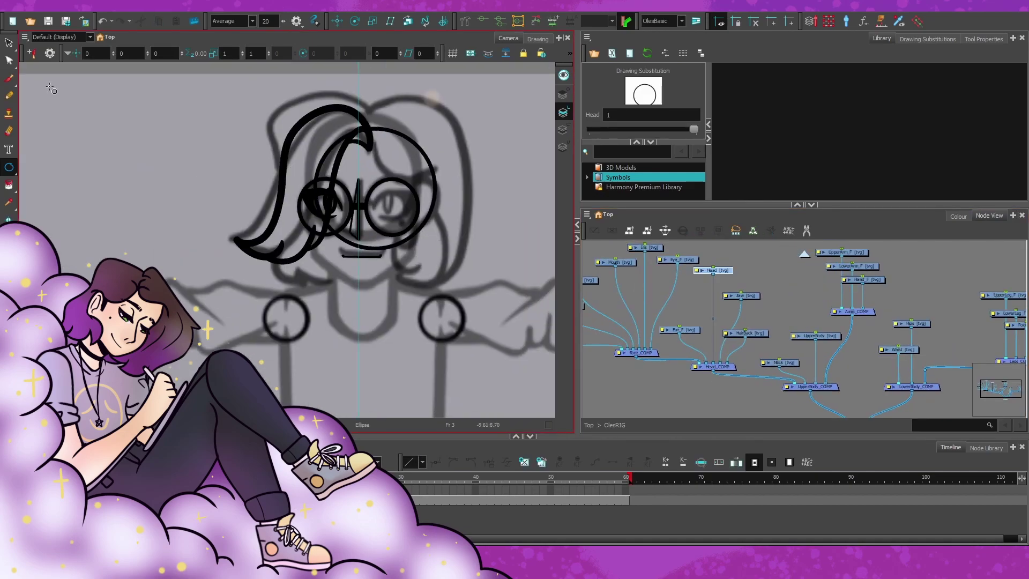
drag(367, 166, 368, 166)
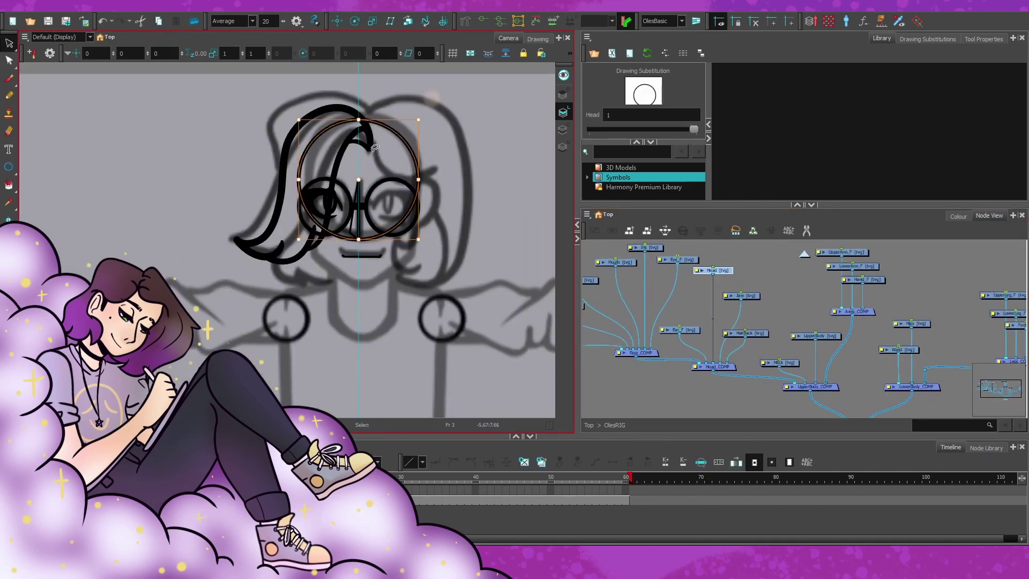
Draw the jaw and chin with straight lines on the Jaw drawing and trim the overlapping ends with the Cutter
click(354, 256)
key(alt+l)
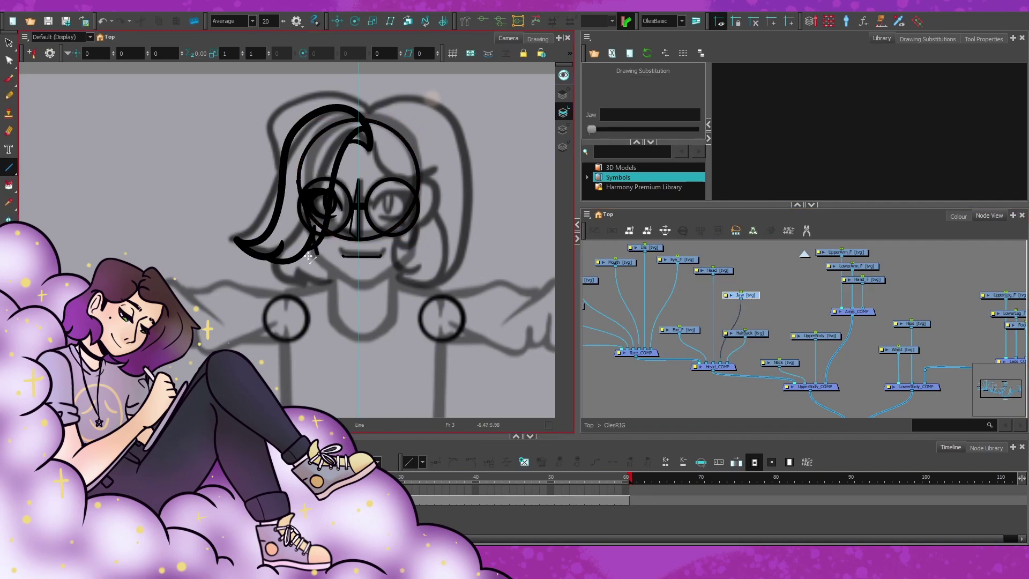
scroll(613, 243, up, 2)
key(d)
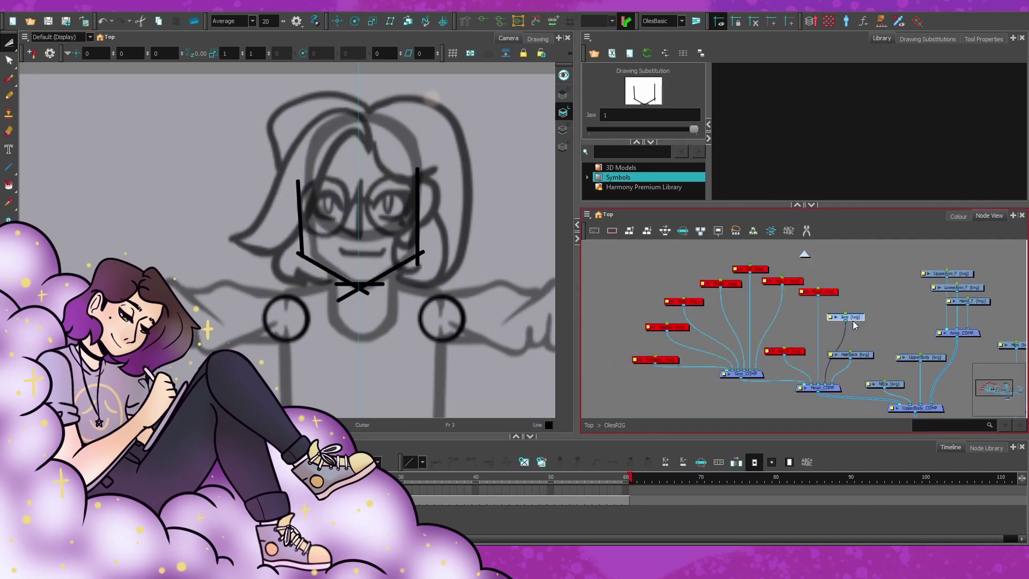
key(alt+t)
Reshape the jaw corner below the first eye with the Contour Editor, softening its angle
scroll(368, 269, up, 5)
key(alt+q)
scroll(239, 223, up, 3)
click(242, 222)
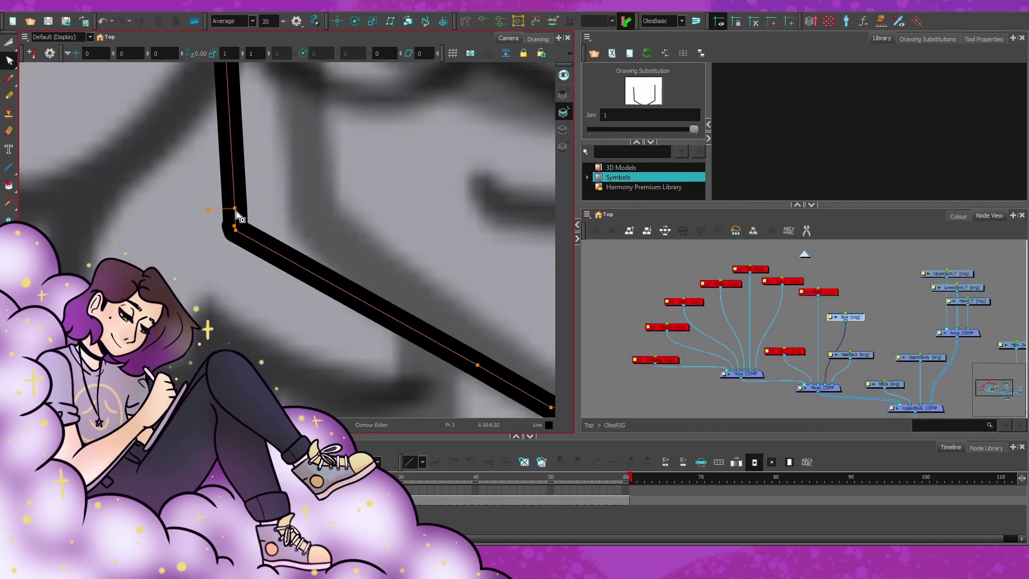
scroll(257, 241, down, 4)
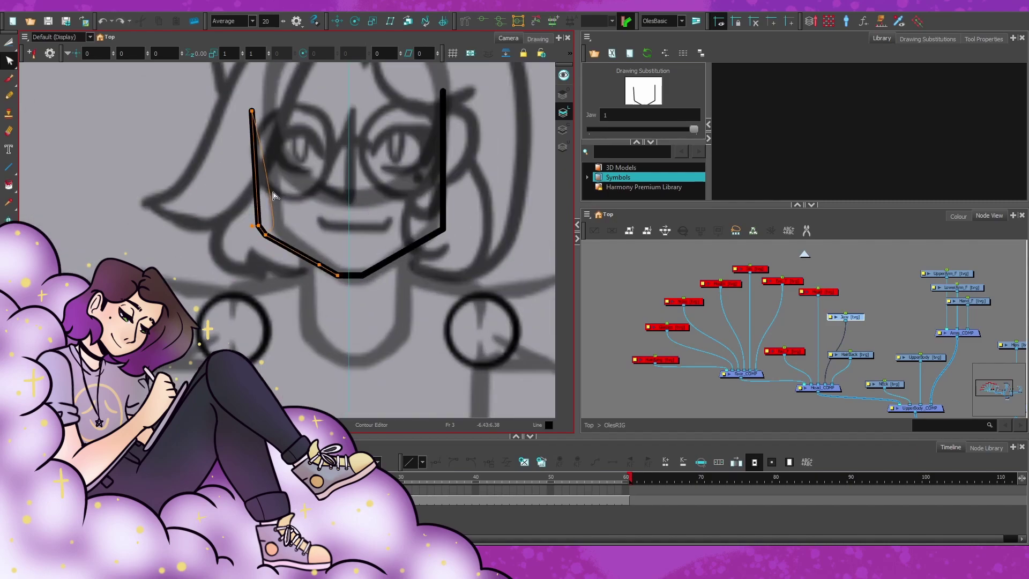
Scale the head circle to match the jaw's width and adjust the jaw line's points to meet its edge
key(alt+s)
key(d)
scroll(282, 262, down, 1)
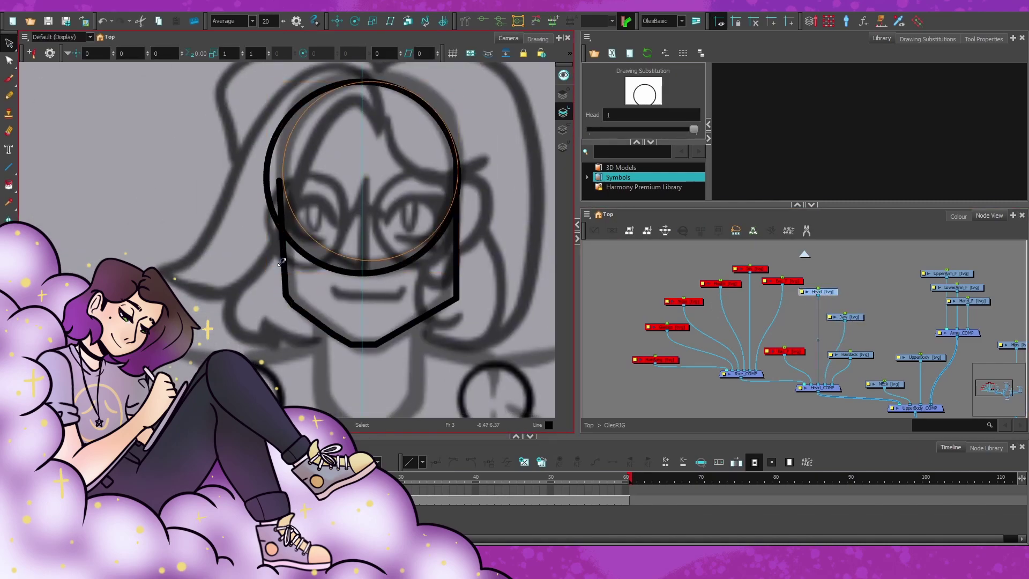
drag(282, 263, 282, 262)
click(286, 292)
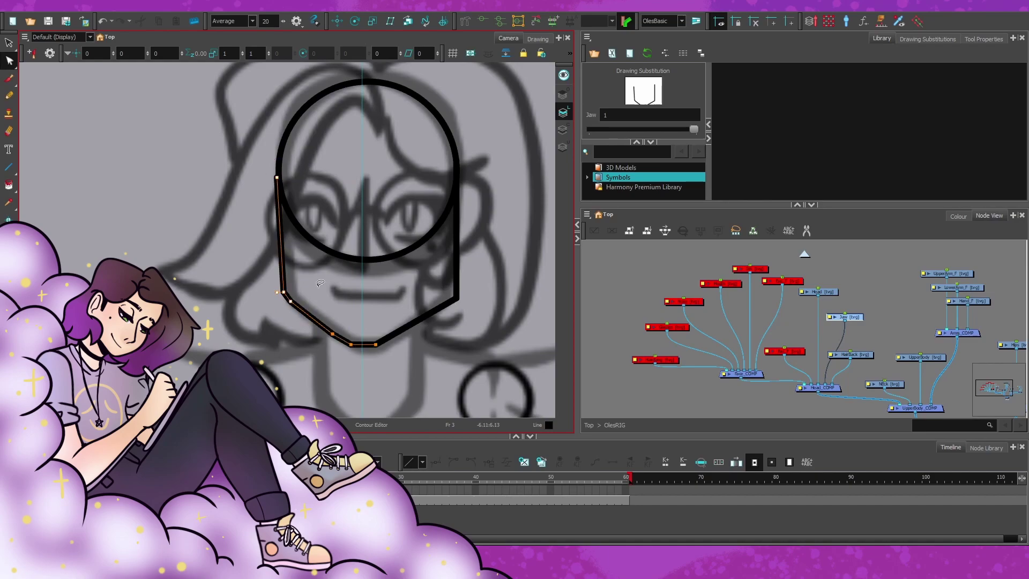
Soften the jaw's second corner below the other eye with the Contour Editor to match the first corner
drag(477, 311, 475, 306)
scroll(448, 287, up, 3)
scroll(459, 313, down, 5)
Enable the disabled head part nodes and trace the back hair outline with the Pencil on the HairBack drawing
click(864, 355)
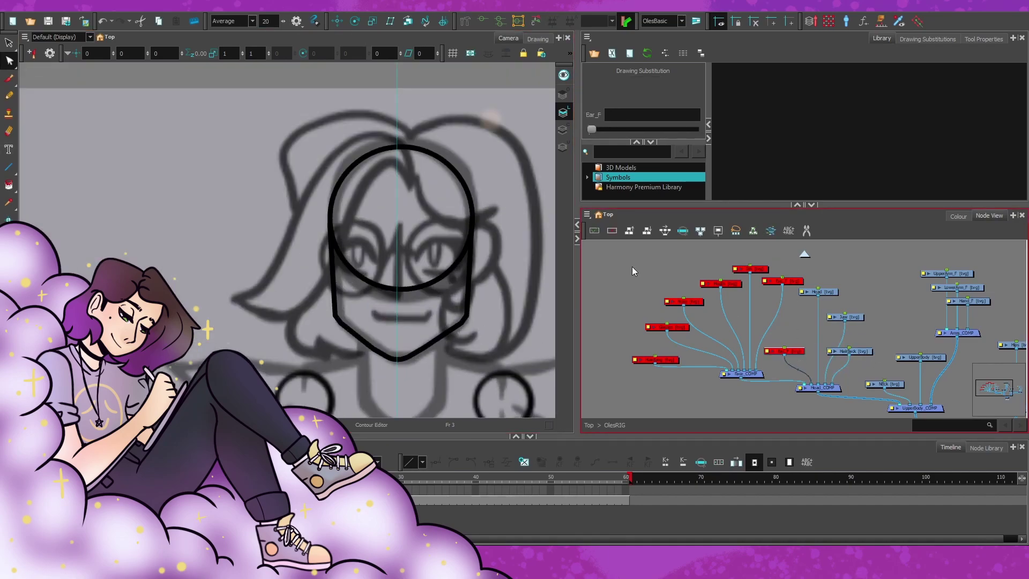
key(shift+d)
key(alt+x)
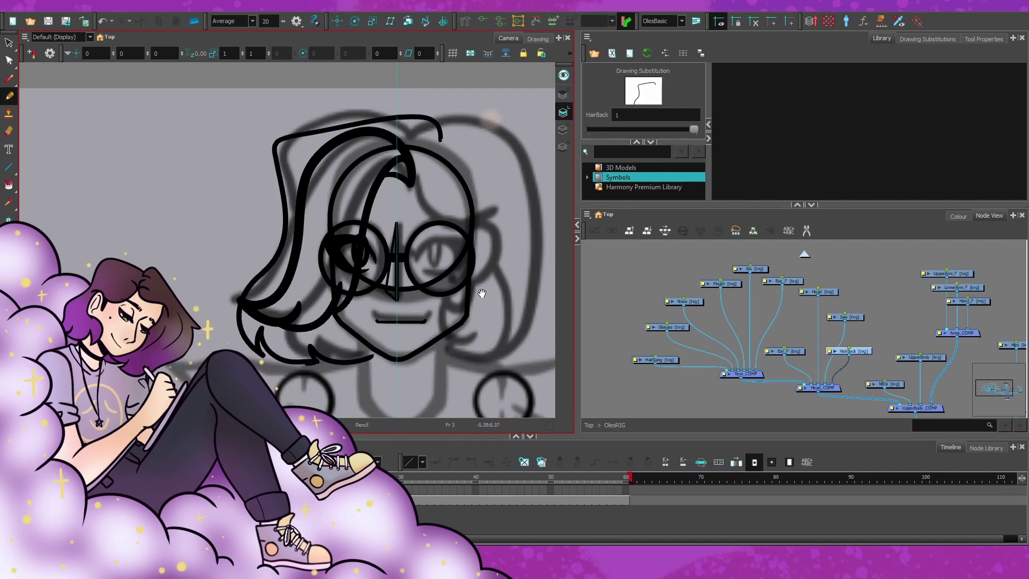
Join and adjust the back hair's strand points beneath the chin with the Contour Editor
scroll(276, 302, up, 6)
key(alt+q)
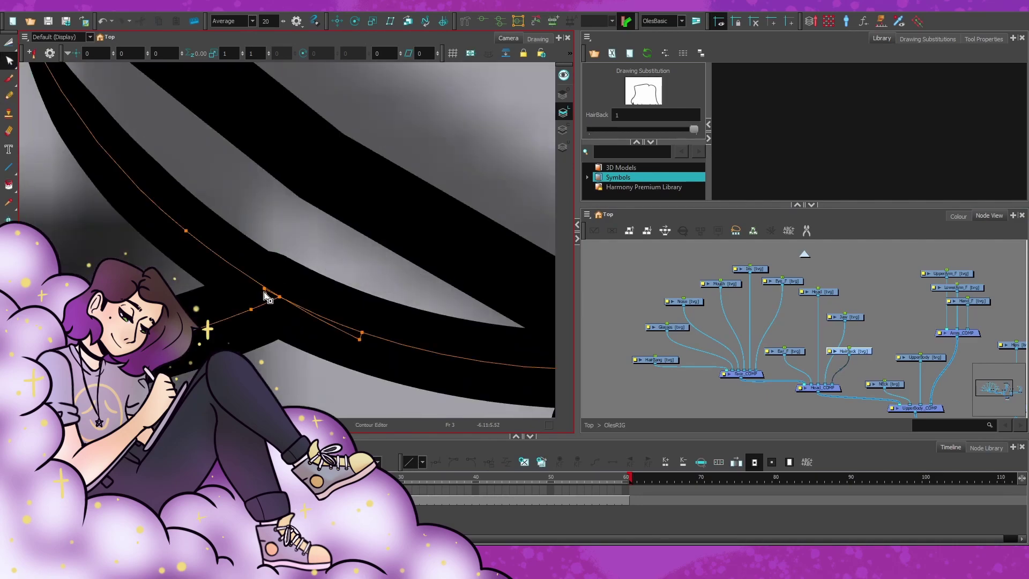
scroll(283, 300, down, 3)
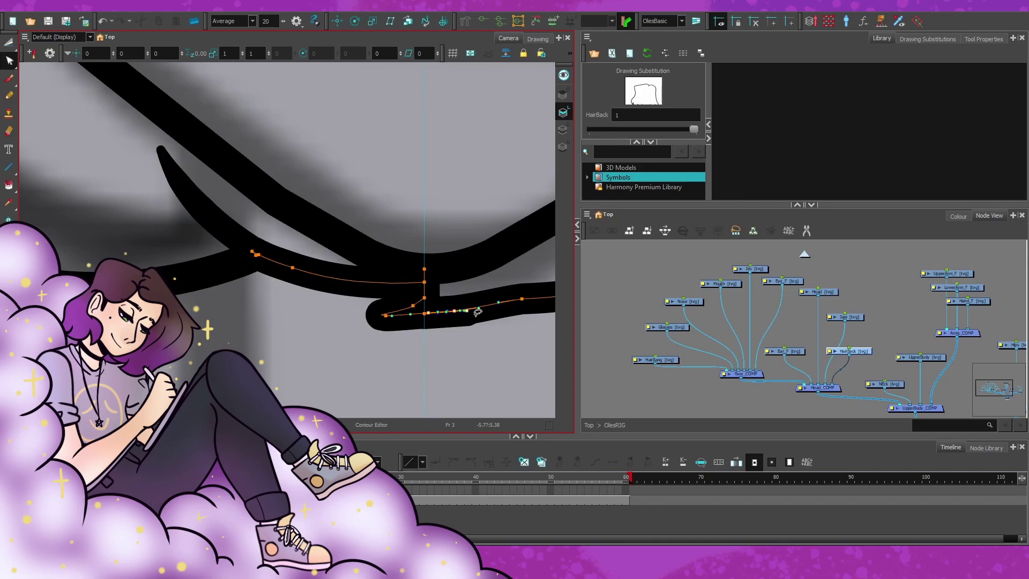
scroll(292, 277, down, 3)
Trim the overlapping strand tips along the back hair's lower edge with the Cutter and tidy their points
scroll(311, 306, up, 5)
key(alt+t)
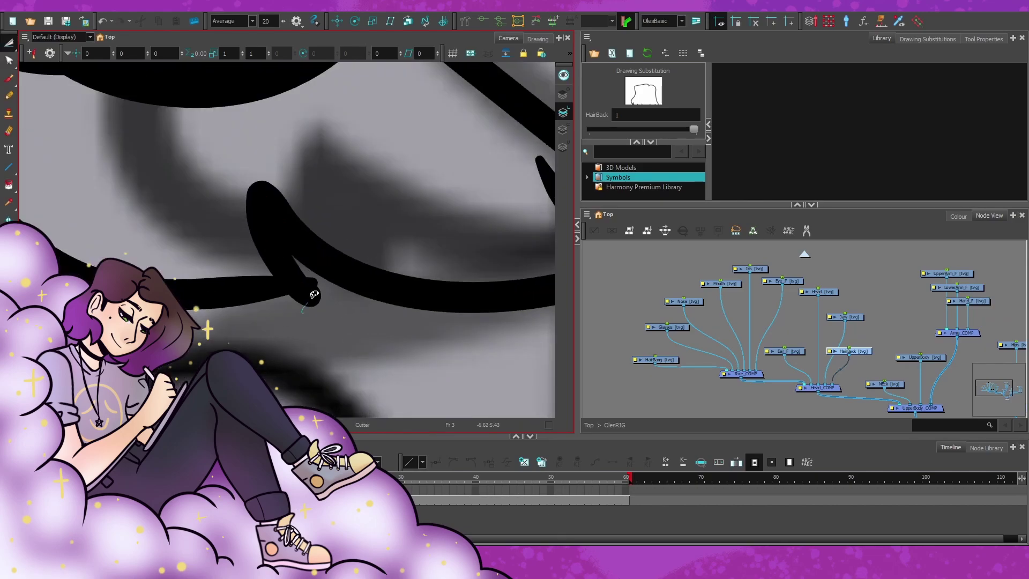
drag(298, 285, 314, 300)
scroll(289, 279, down, 3)
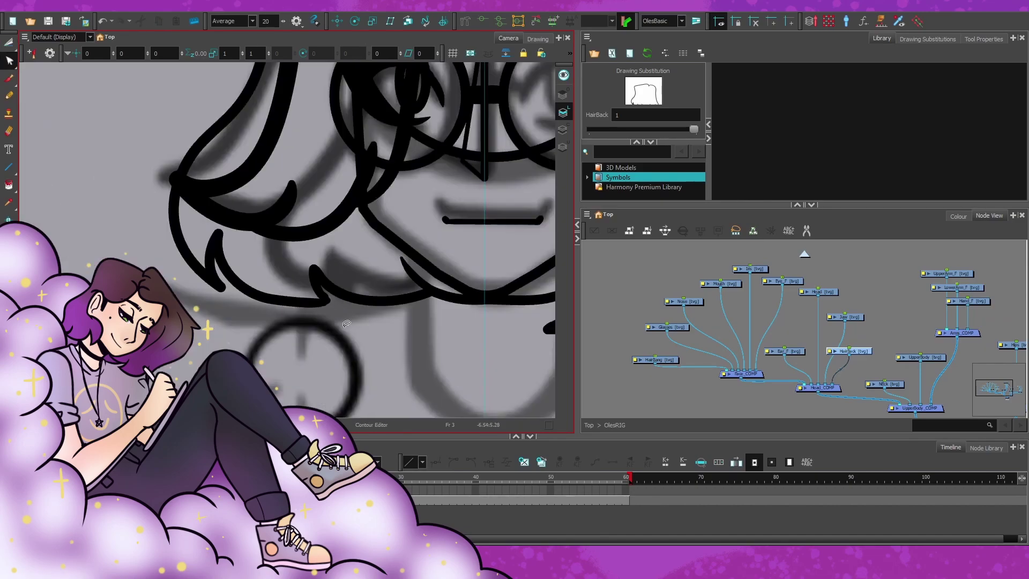
scroll(284, 269, up, 4)
scroll(283, 269, down, 5)
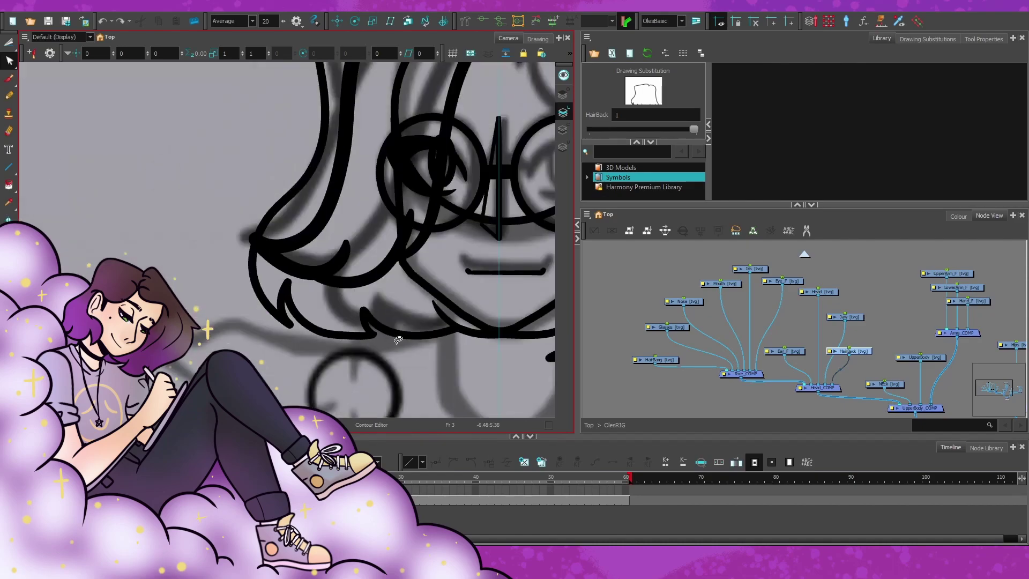
click(697, 316)
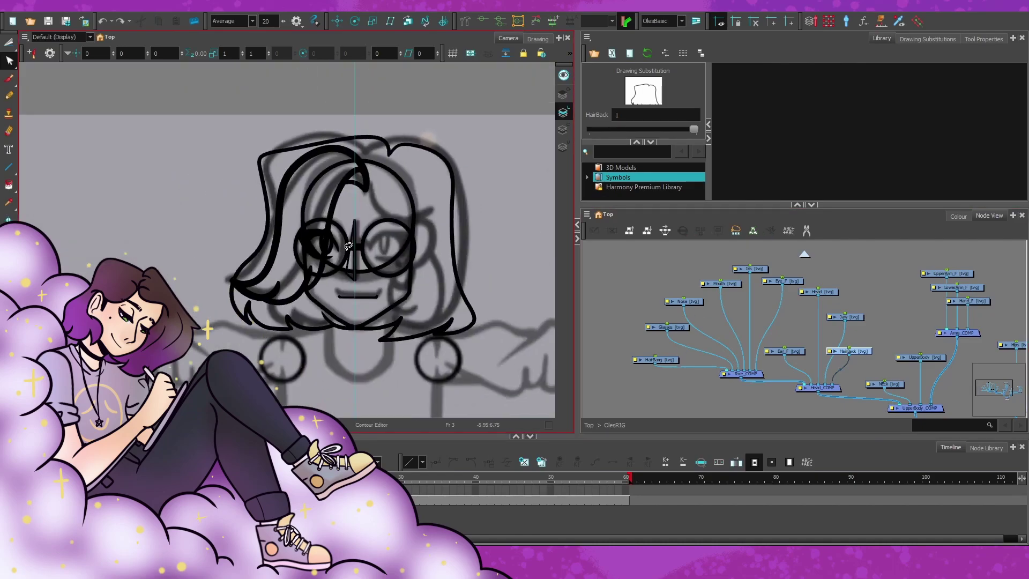
Brush a front hair strand beside the face on the HairBang drawing and refine its contour points
click(655, 360)
scroll(375, 306, up, 5)
key(alt+b)
drag(515, 172, 419, 364)
key(alt+q)
key(ctrl+z)
scroll(474, 279, down, 4)
scroll(474, 278, up, 5)
click(475, 279)
scroll(475, 279, down, 4)
Draw two stacked circles on the NEck drawing and join them with straight sides
click(715, 341)
scroll(423, 241, up, 4)
key(alt+=)
drag(423, 241, 317, 127)
key(alt+s)
click(379, 190)
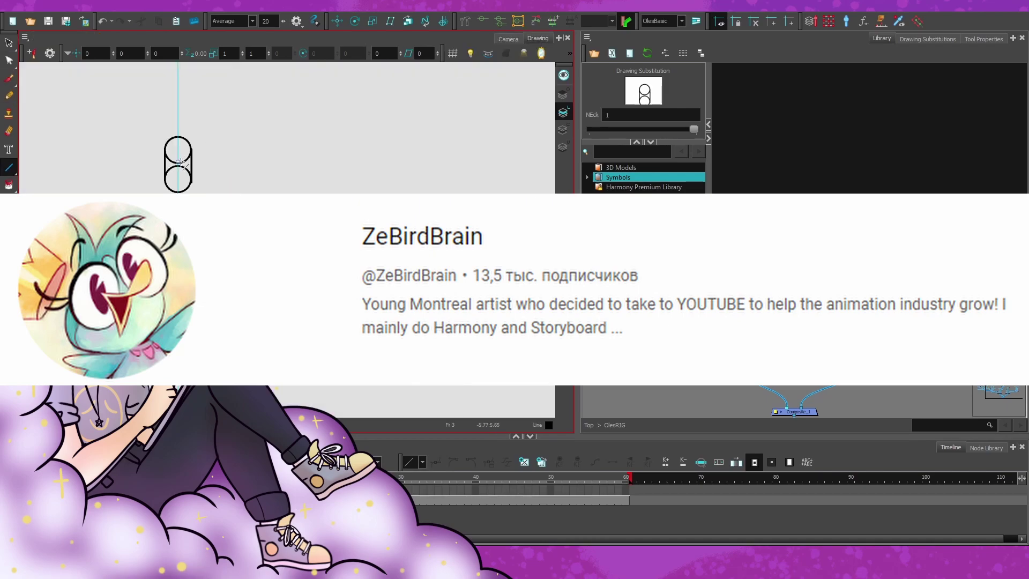
Delete the inner circle arcs of the neck, leaving a single rounded outline
scroll(456, 320, up, 6)
scroll(457, 319, down, 3)
mouse_move(425, 230)
mouse_down()
mouse_move(292, 207)
mouse_move(393, 157)
mouse_up()
key(Delete)
scroll(425, 200, down, 3)
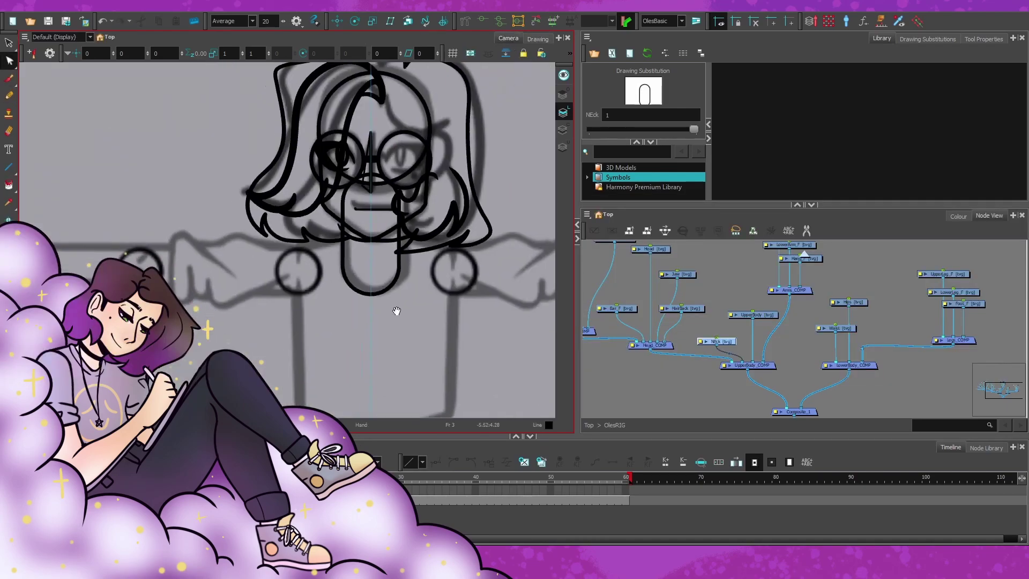
Draw the torso's sides and horizontal edges with straight lines on the UpperBody drawing, following the sketch
scroll(297, 232, up, 3)
key(ctrl+z)
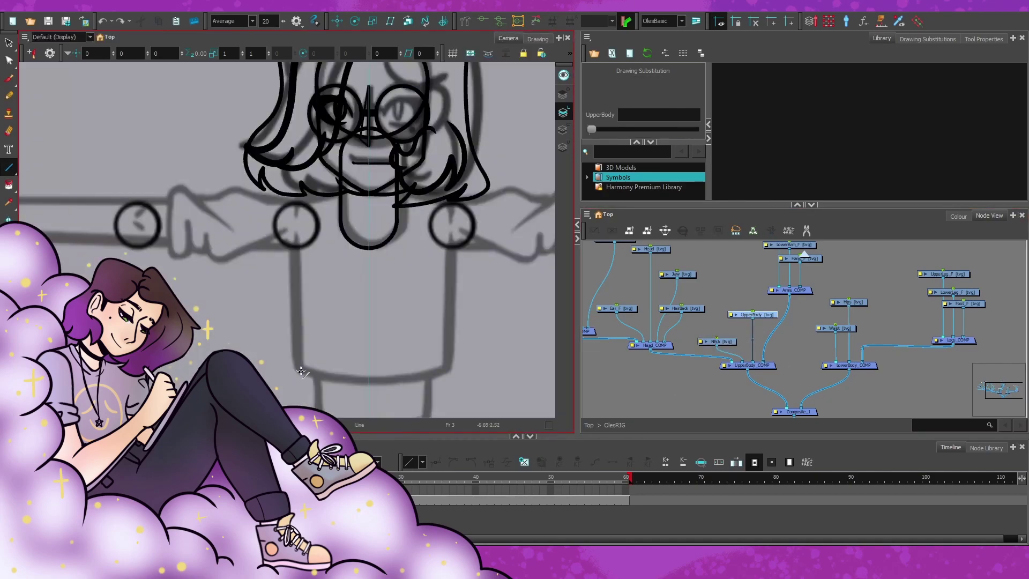
scroll(386, 371, up, 3)
click(537, 39)
key(alt+s)
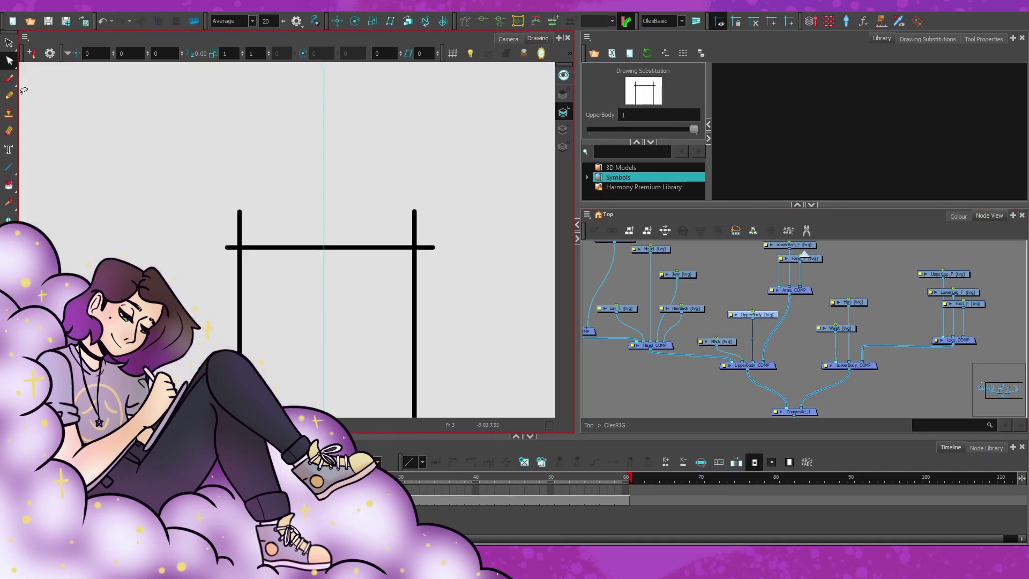
Trim the overhanging line ends of the torso rectangle and align its corner points
scroll(391, 264, up, 8)
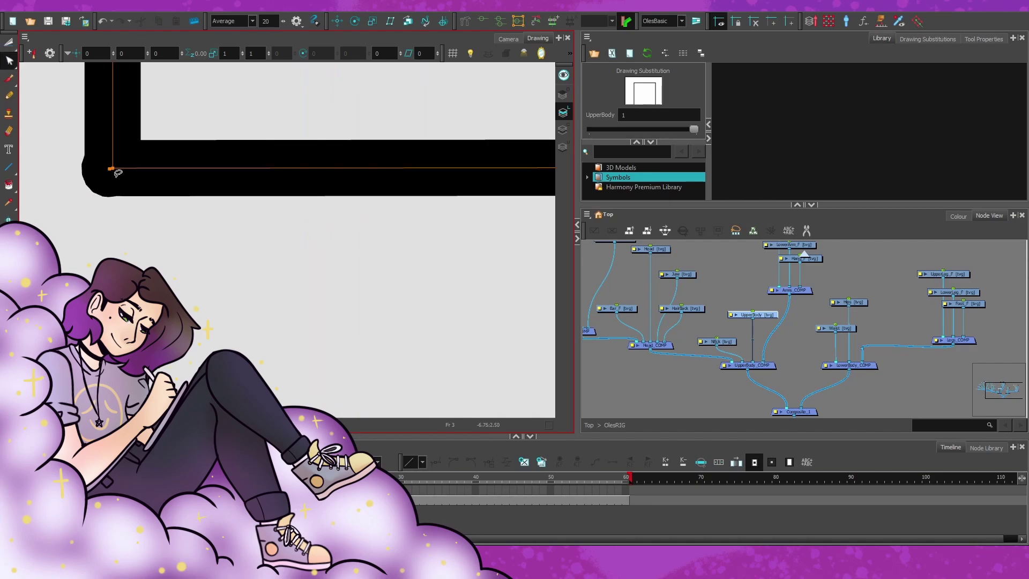
scroll(232, 214, down, 6)
click(508, 39)
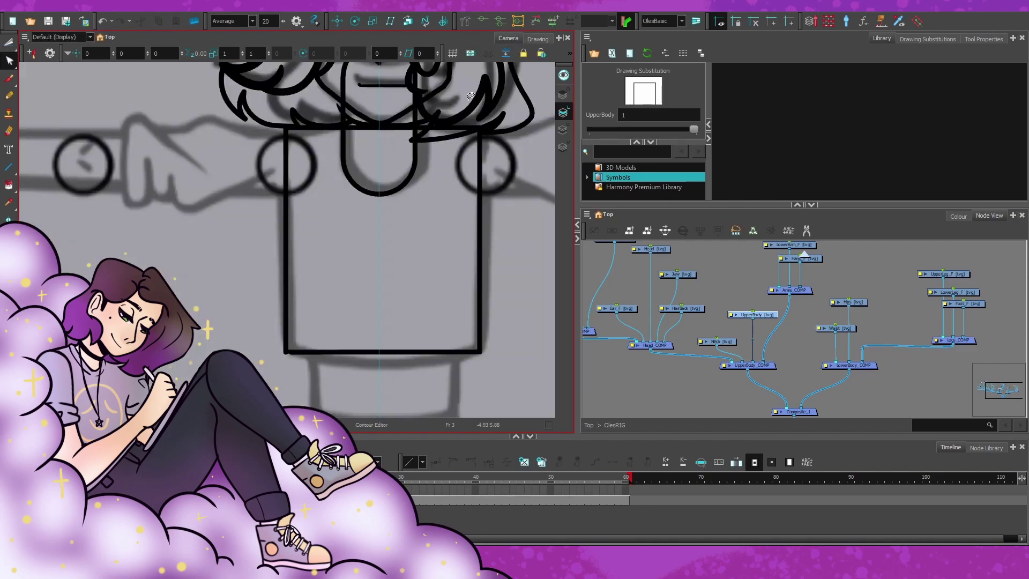
click(471, 96)
Draw matching circles at the shoulder, elbow and wrist on the UpperArm_F drawing and join them with two straight lines
mouse_move(259, 206)
mouse_down()
mouse_move(383, 235)
mouse_move(439, 220)
mouse_up()
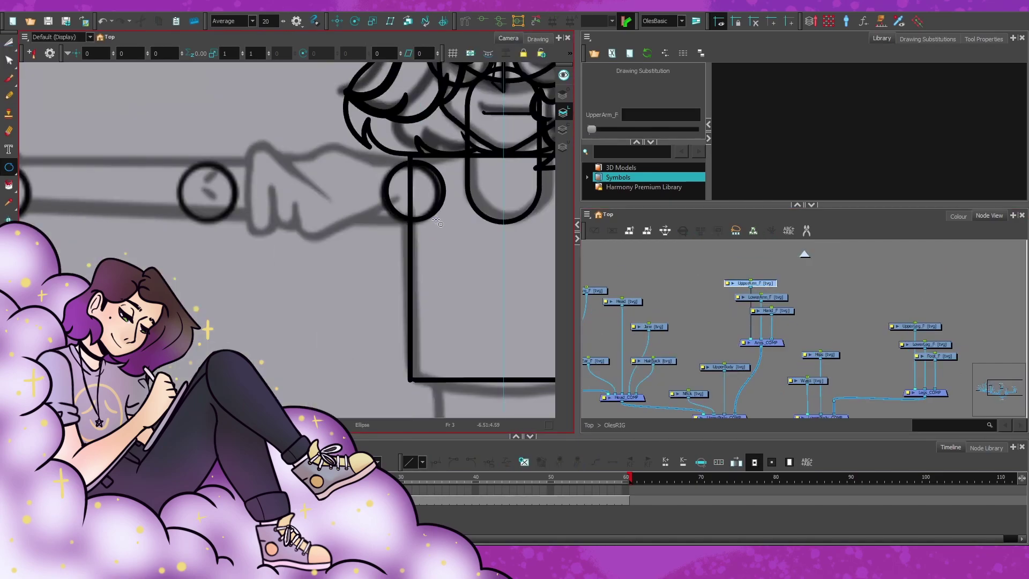
key(alt+s)
scroll(217, 201, down, 3)
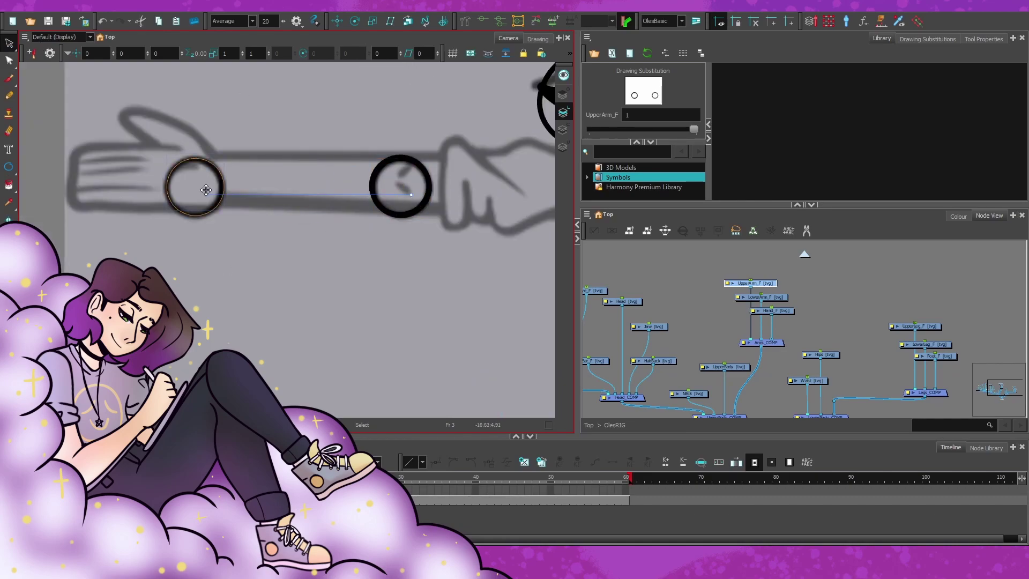
key(alt+\)
scroll(268, 204, up, 2)
drag(161, 188, 497, 187)
click(538, 38)
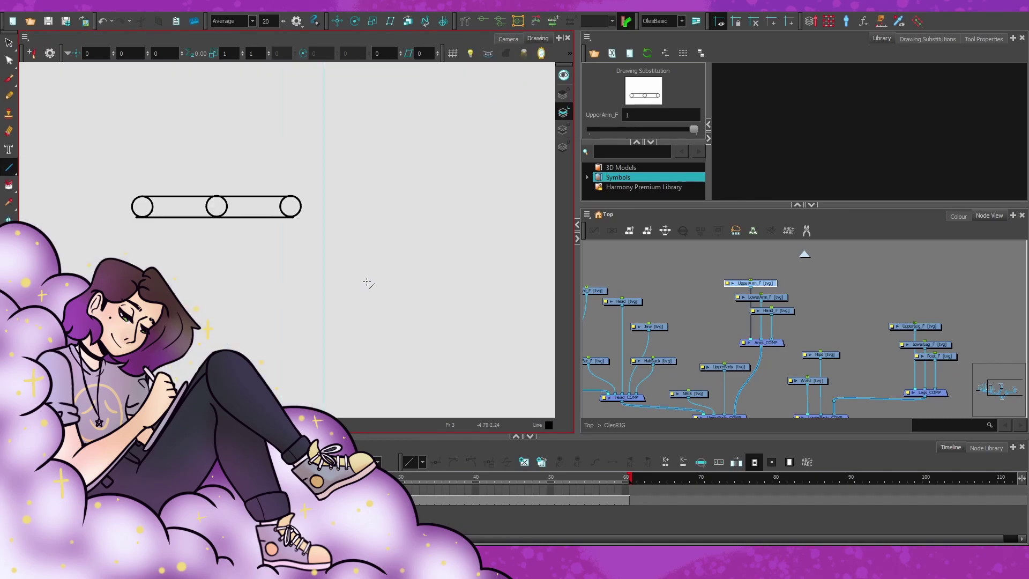
Adjust the arm outline's line ends with the Contour Editor to meet the wrist circle
key(alt+s)
scroll(368, 282, up, 6)
scroll(349, 306, down, 6)
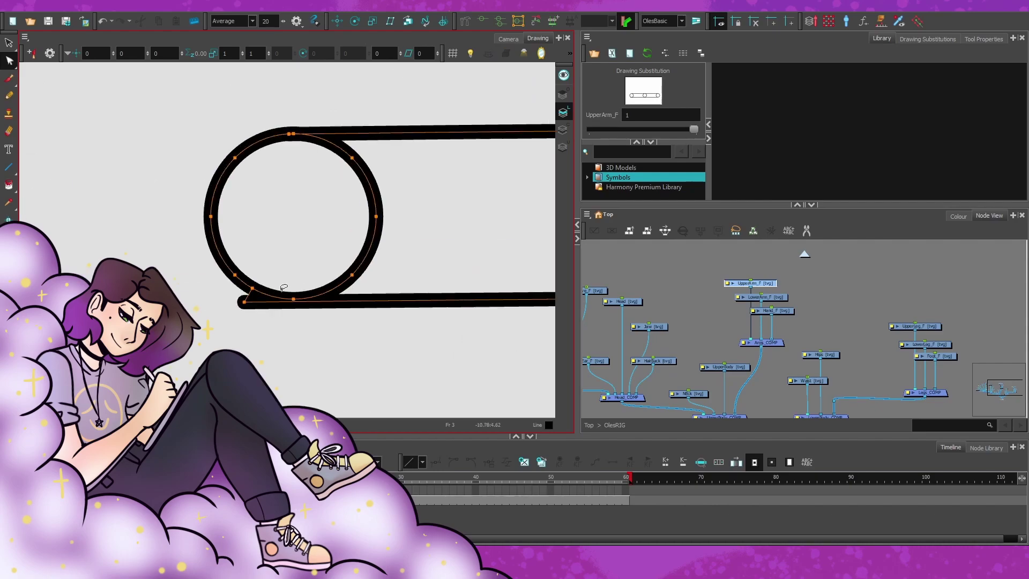
Cut the elbow circle's inner arc from the arm outline on the LowerArm_F drawing to form a rounded forearm
click(761, 296)
drag(328, 232, 298, 278)
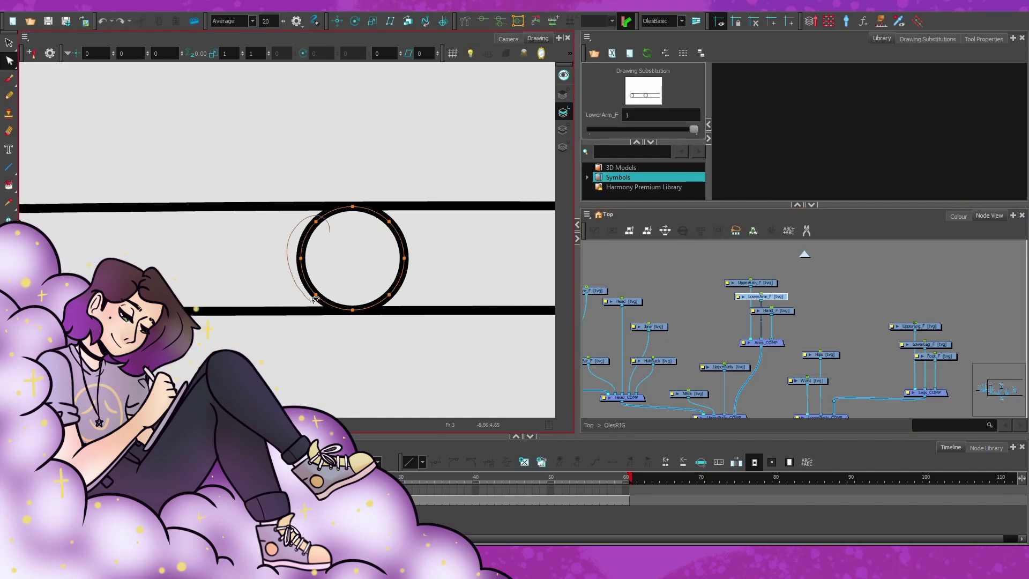
scroll(343, 275, down, 4)
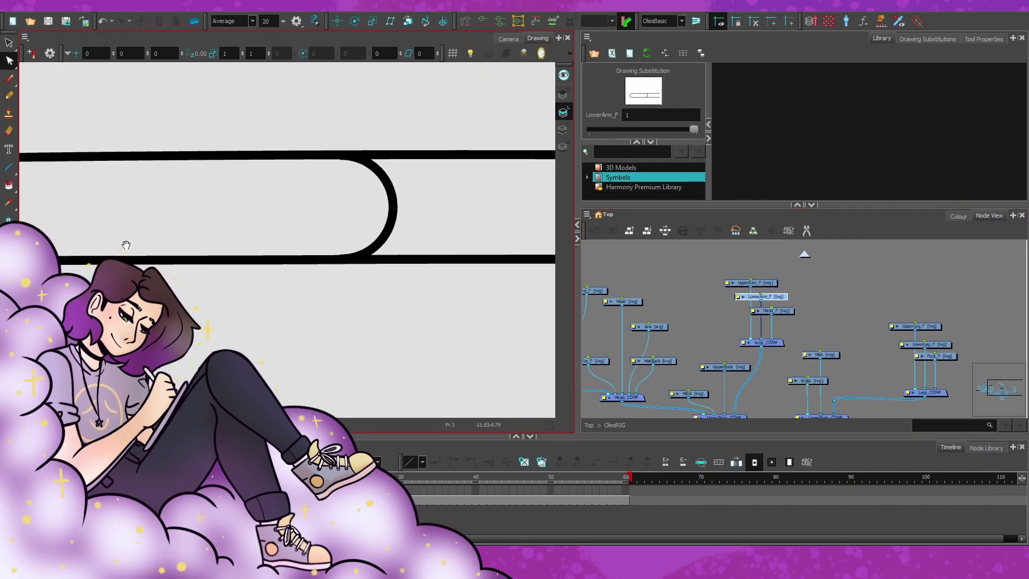
drag(375, 244, 519, 246)
scroll(315, 249, up, 3)
scroll(316, 242, down, 4)
Remove the forearm lines and the elbow circle's inner arc from the UpperArm_F drawing to leave a rounded upper arm
key(b)
scroll(323, 237, up, 3)
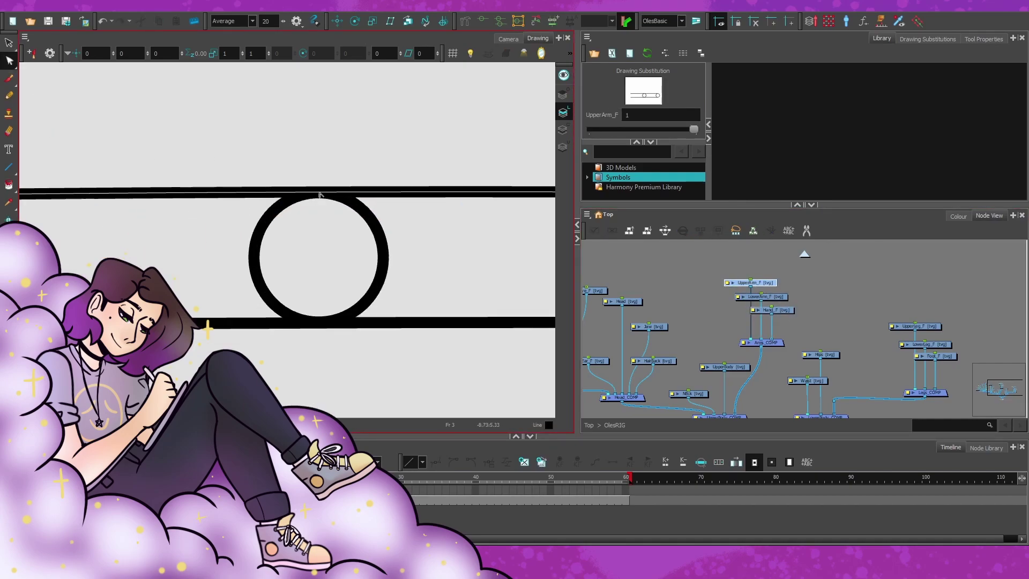
scroll(78, 181, down, 2)
key(Delete)
click(407, 166)
scroll(375, 161, up, 2)
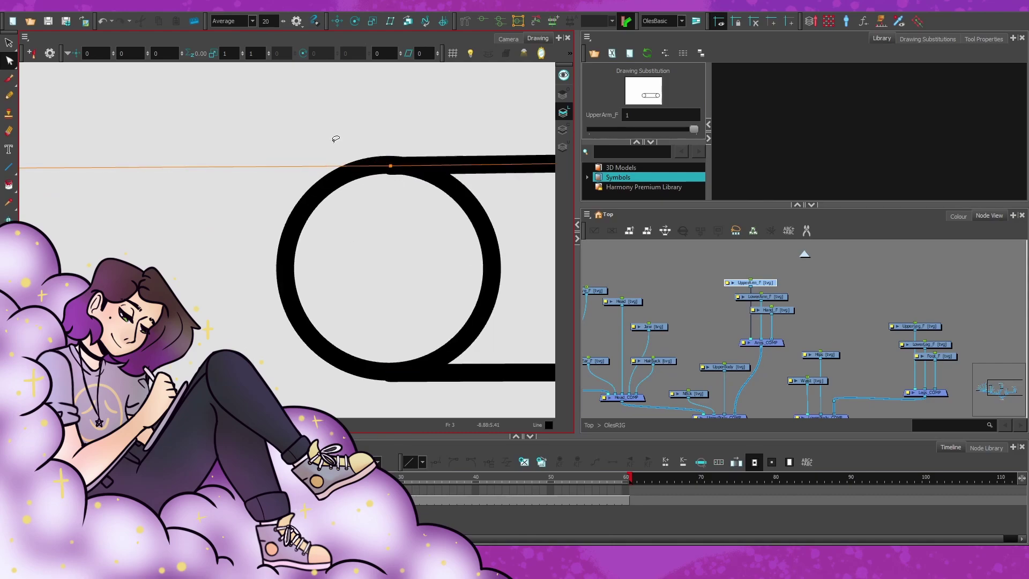
key(Delete)
scroll(478, 177, up, 4)
click(353, 341)
scroll(353, 342, down, 5)
Brush the palm and thumb outline around the wrist circle on the Hand_F drawing
key(shift+b)
key(shift+b)
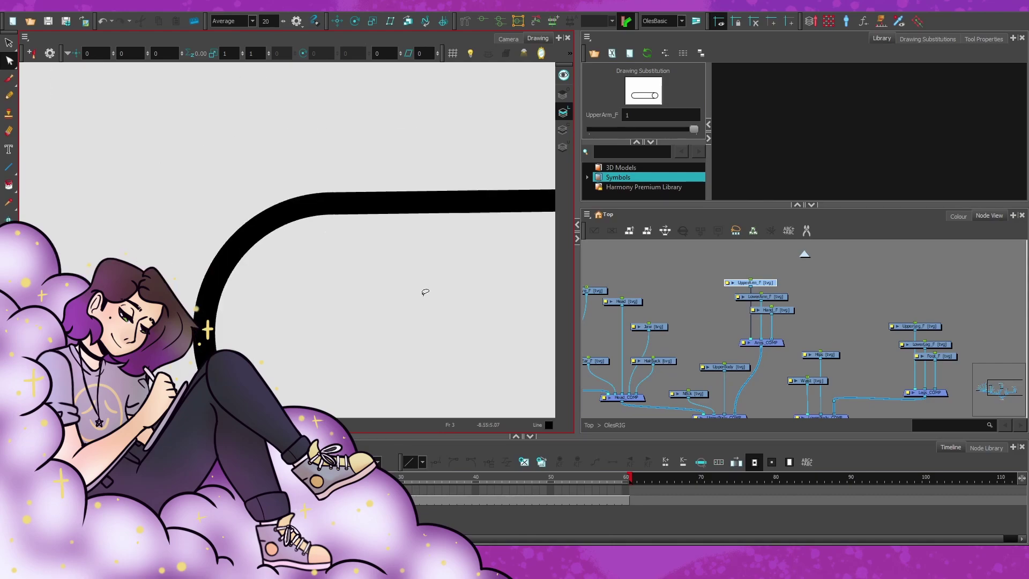
key(alt+b)
drag(315, 126, 306, 252)
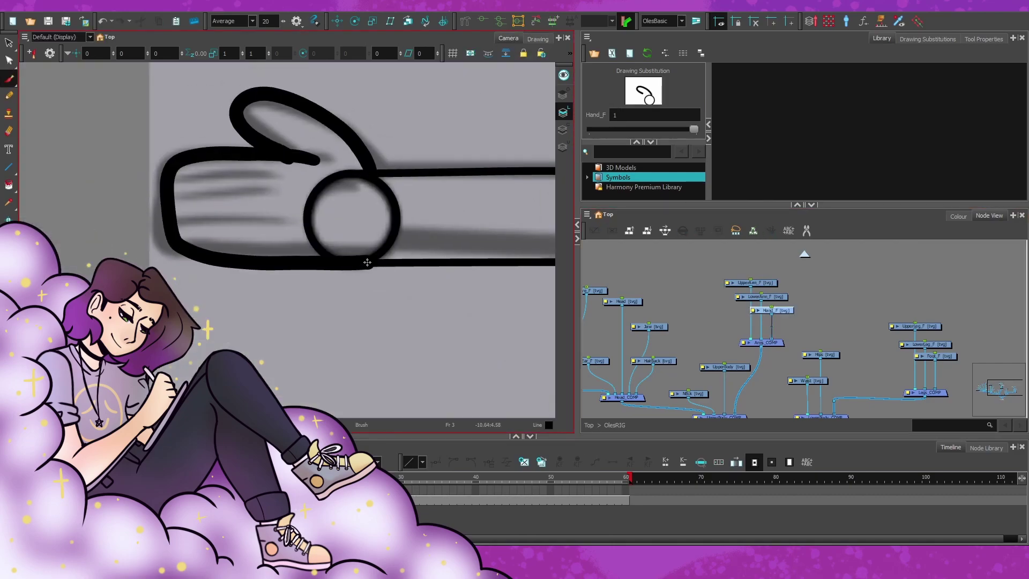
Smooth the palm's lower edge and the thumb's inner stroke end with the Contour Editor
key(alt+q)
scroll(292, 254, up, 4)
click(343, 280)
scroll(343, 280, down, 2)
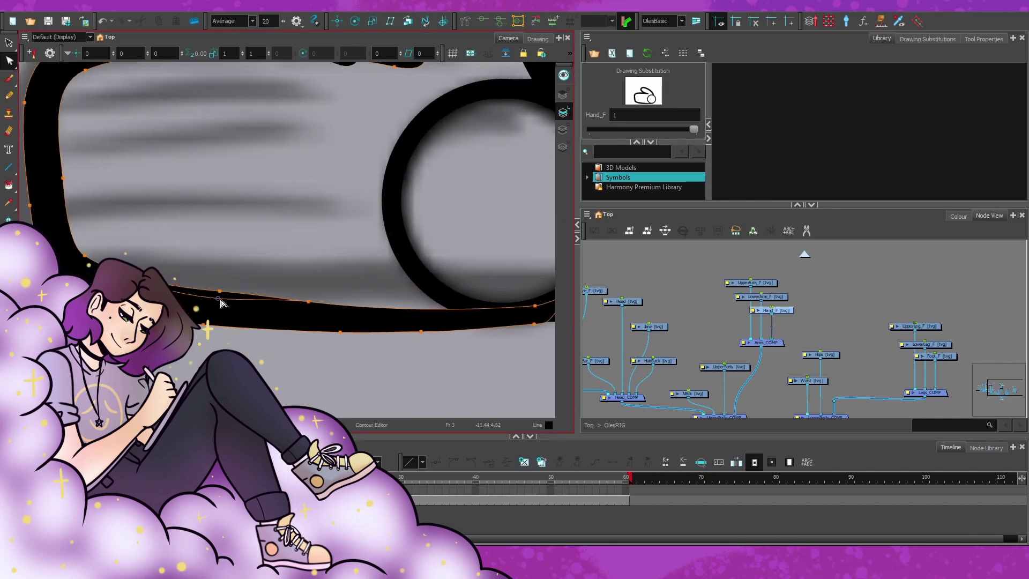
scroll(394, 291, up, 2)
click(368, 163)
click(357, 185)
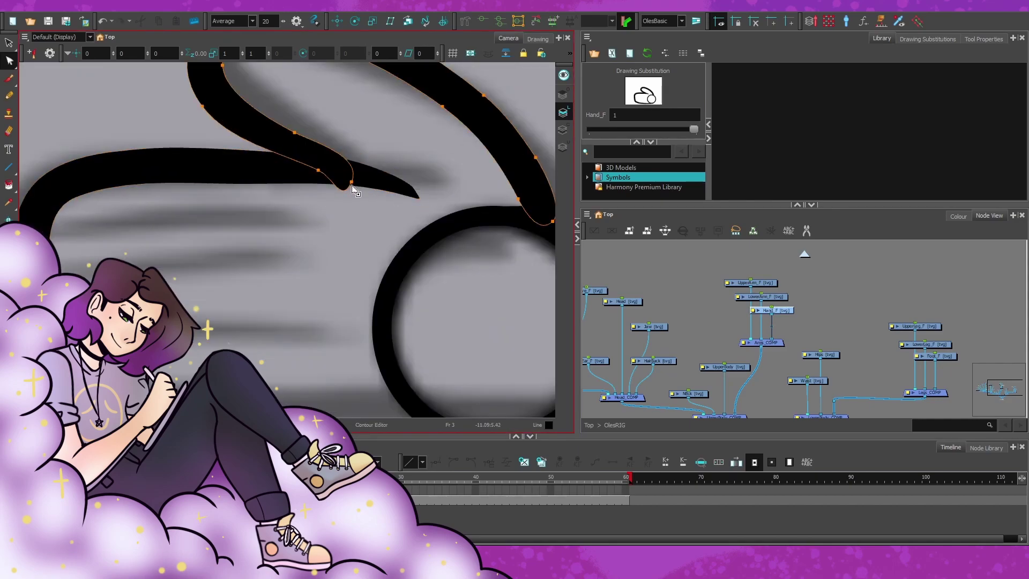
scroll(285, 172, down, 2)
Align the palm stroke's end with the wrist circle and cut away the circle's inner arc inside the hand
key(ctrl+tab)
scroll(257, 282, up, 5)
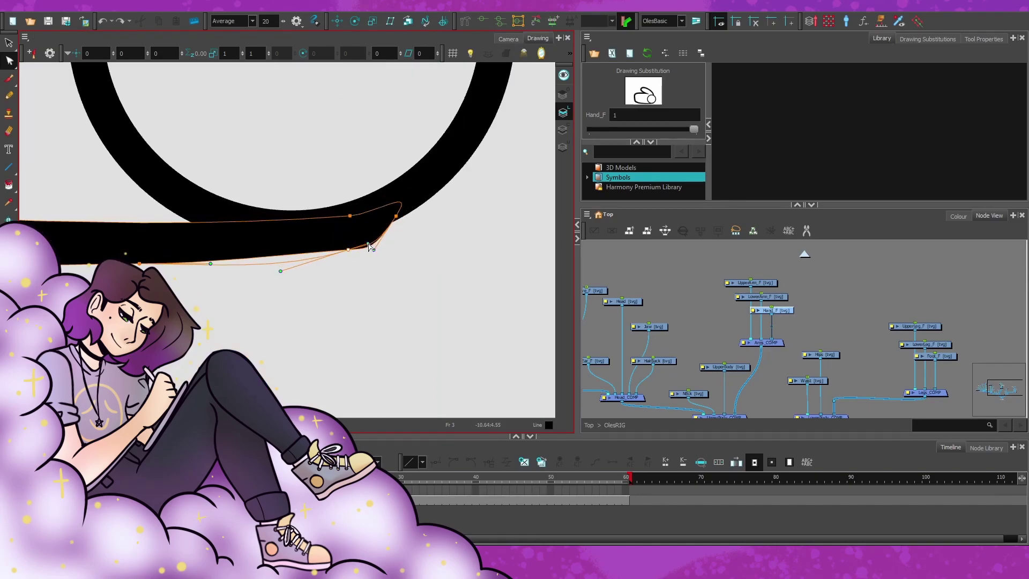
scroll(391, 226, down, 2)
click(400, 208)
scroll(396, 224, down, 2)
click(289, 252)
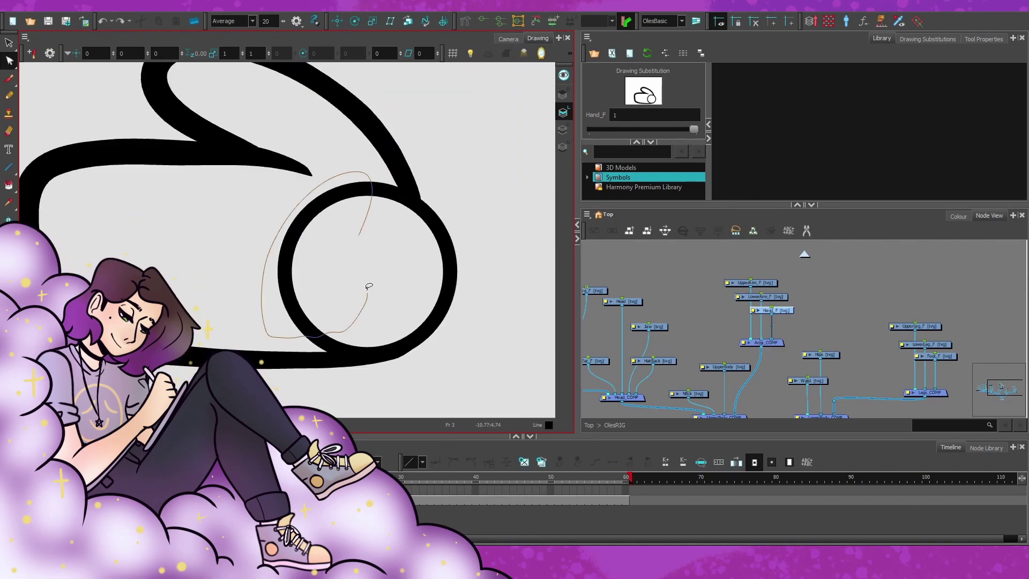
scroll(344, 312, up, 3)
scroll(365, 380, up, 3)
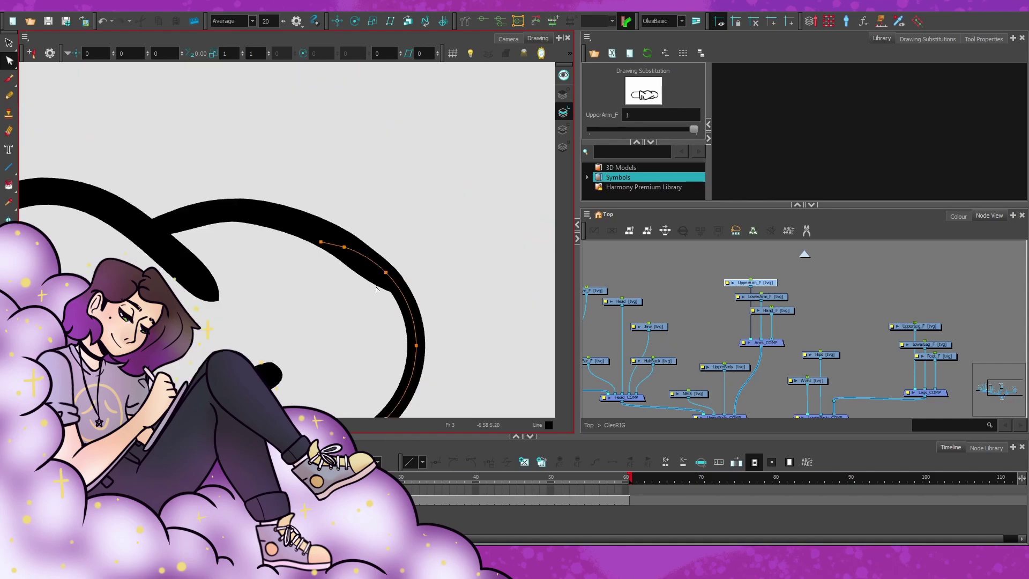
Draw the waist on the Waist drawing with straight lines and a circle, and shape it into a capsule with rounded ends
drag(322, 195, 320, 284)
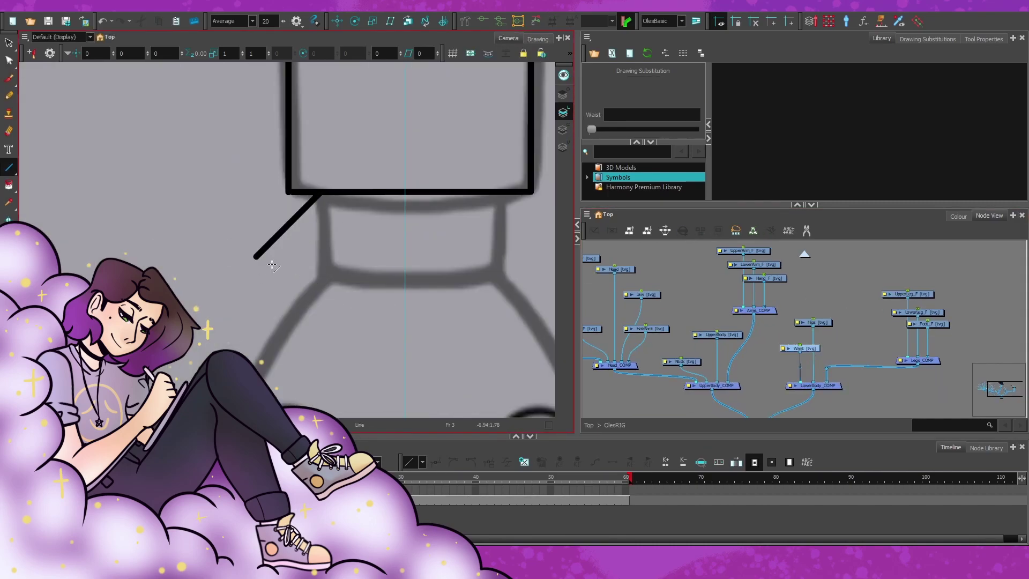
drag(320, 284, 499, 289)
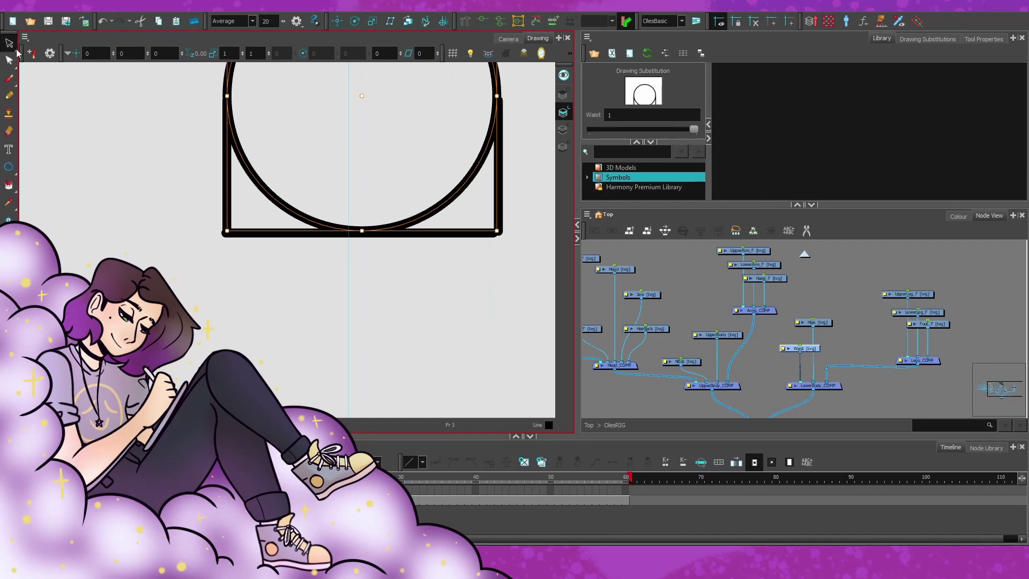
click(9, 60)
drag(266, 289, 288, 273)
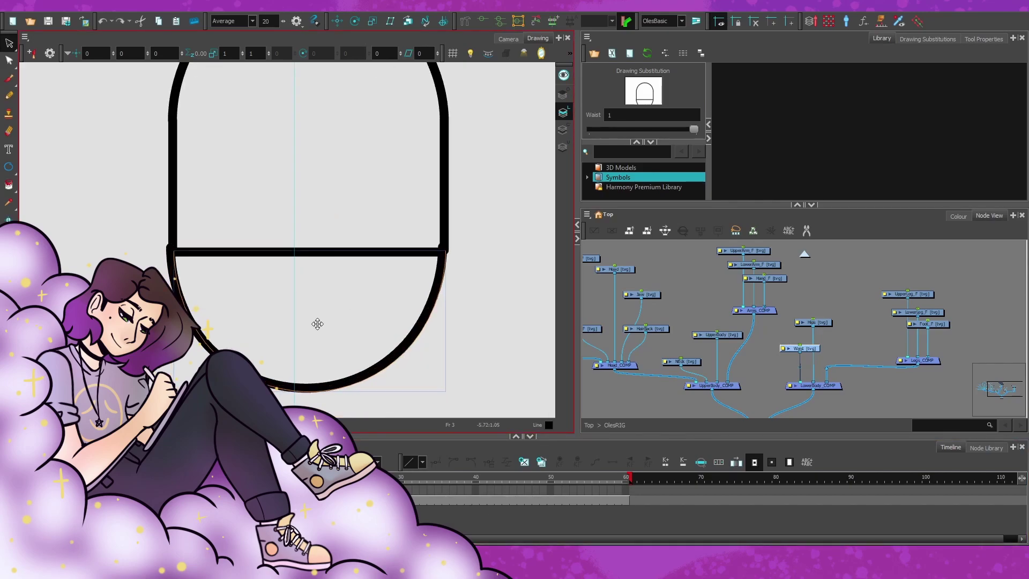
scroll(317, 323, up, 5)
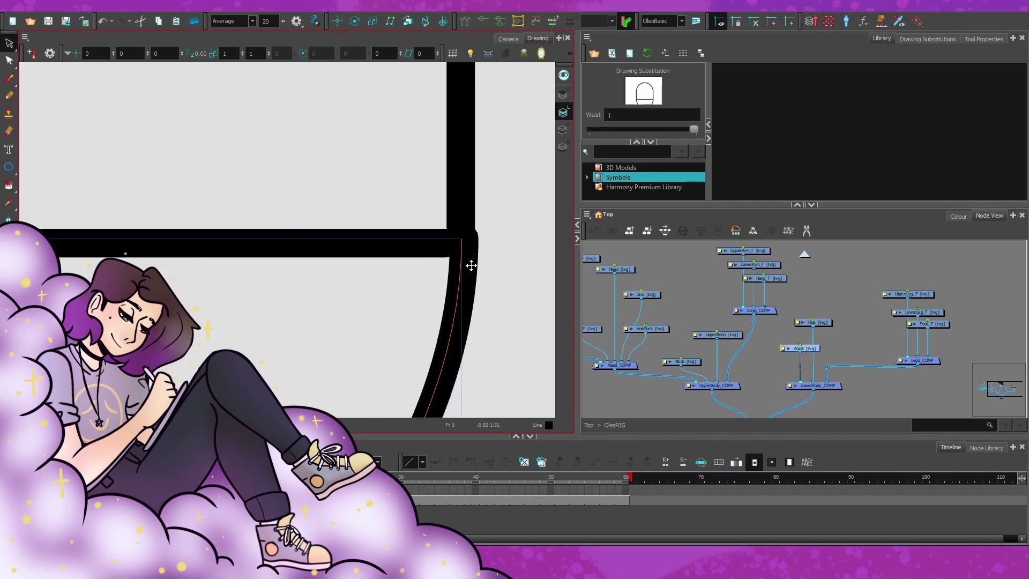
click(266, 208)
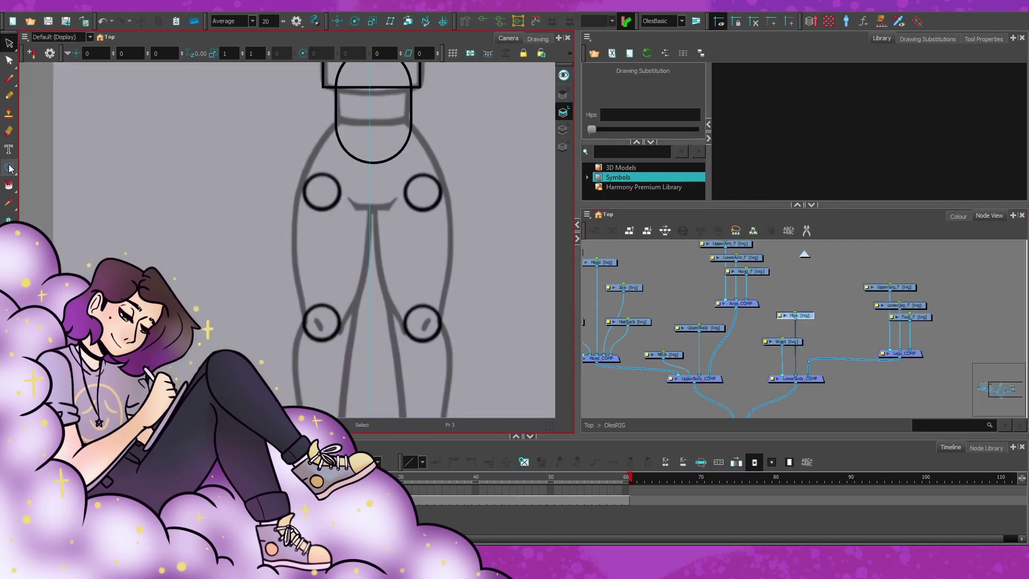
Place the hip circle at the waist's rounded end on the Hips drawing, and draw the outer hip curve and a straight base line
scroll(333, 187, up, 3)
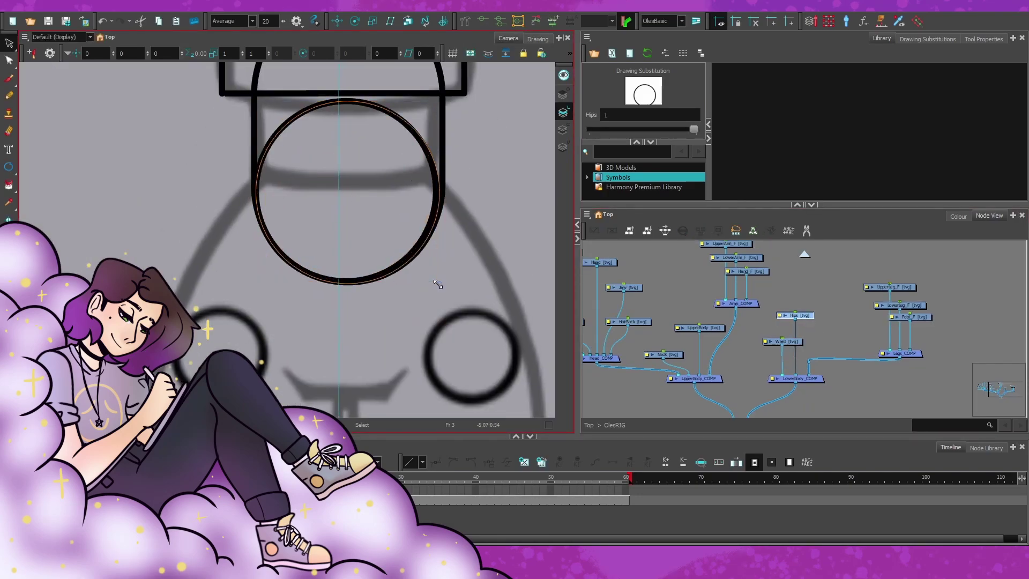
click(300, 271)
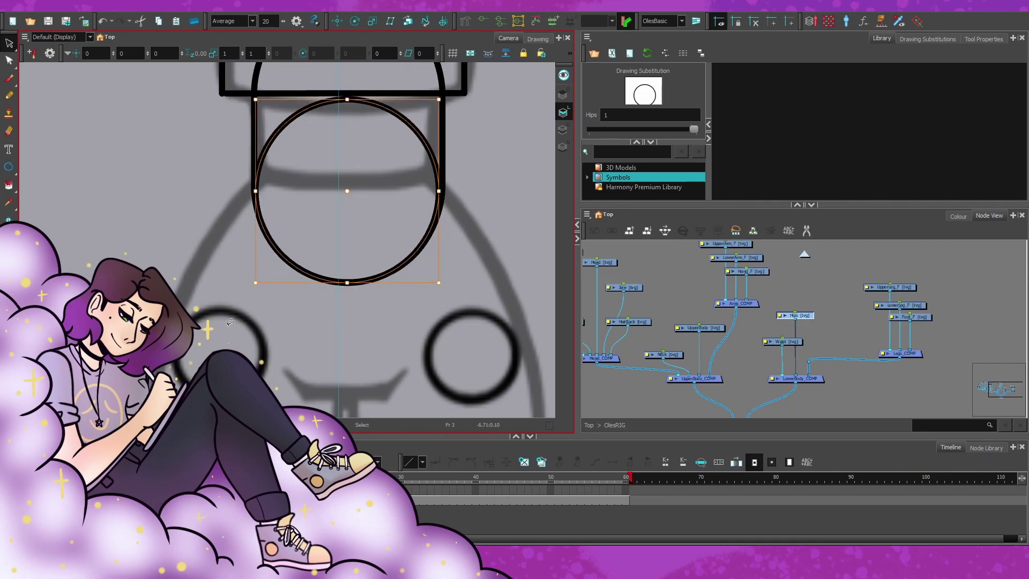
drag(257, 186, 192, 307)
scroll(257, 186, down, 2)
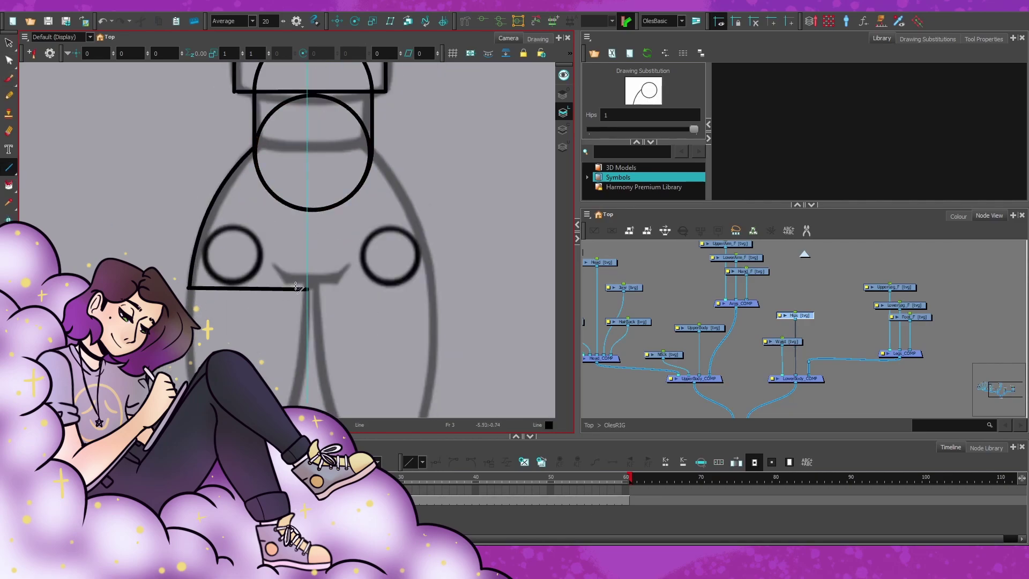
Draw the crotch crease up to the centre line and shape its tapered tip with the Contour Editor
scroll(312, 282, up, 5)
key(alt+b)
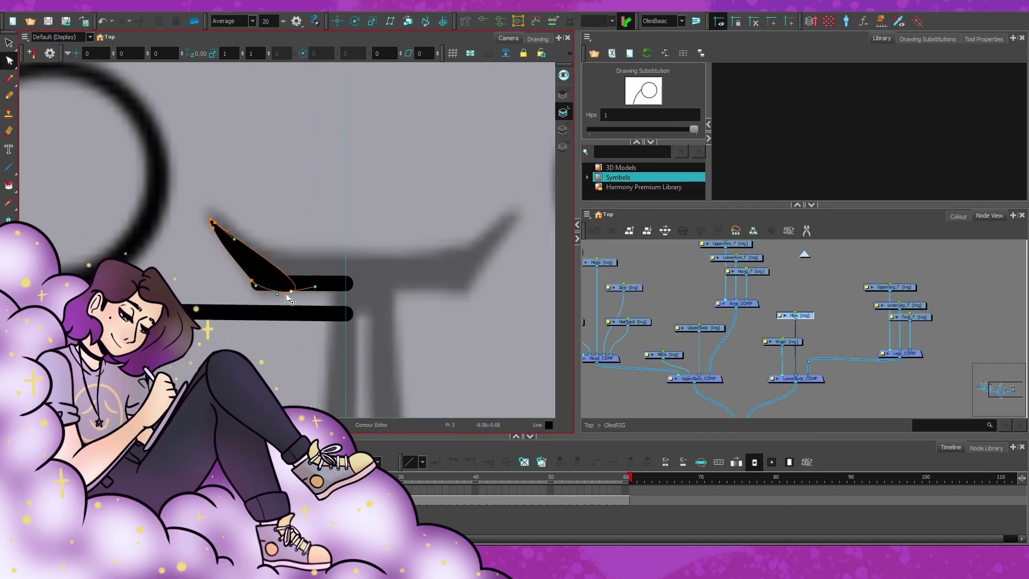
scroll(278, 298, up, 3)
scroll(231, 268, down, 4)
scroll(279, 252, up, 2)
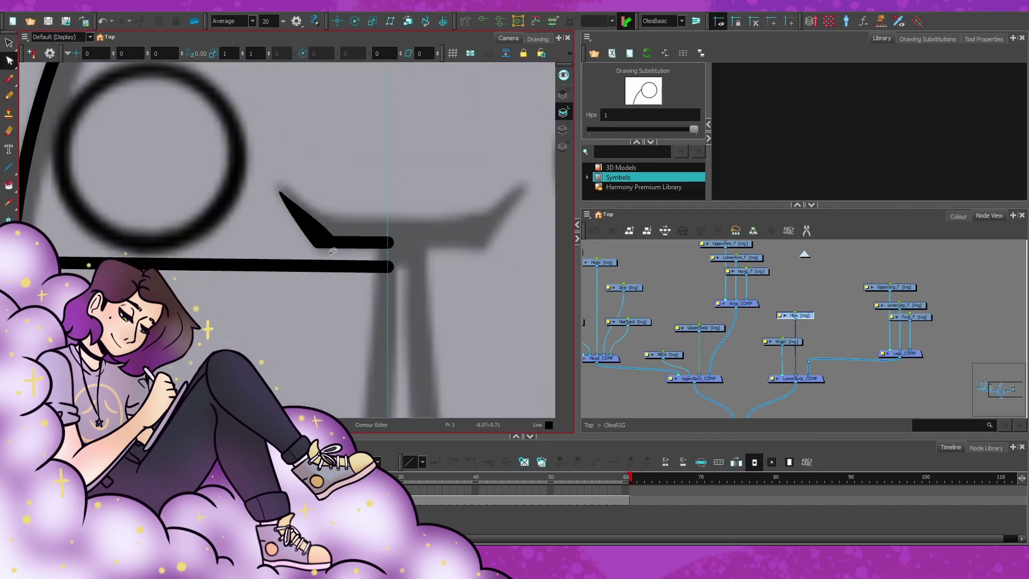
scroll(325, 234, down, 4)
scroll(326, 234, up, 6)
scroll(322, 227, down, 2)
scroll(322, 225, up, 2)
scroll(319, 220, down, 5)
Place a circle at the thigh end of the hips, sized to span from the outer hip curve to the centre line
click(9, 166)
scroll(235, 264, up, 2)
drag(271, 252, 255, 162)
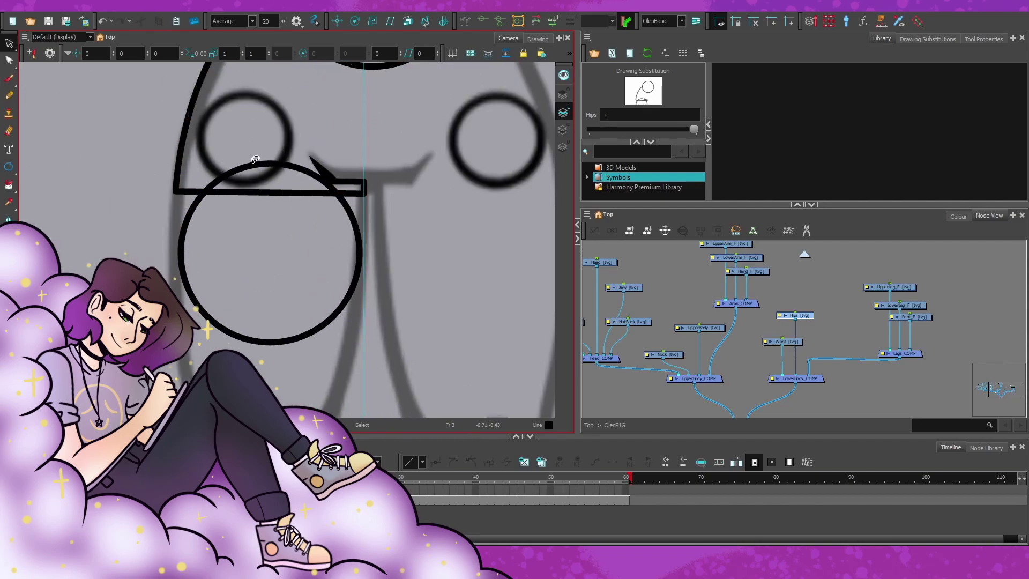
drag(269, 199, 271, 199)
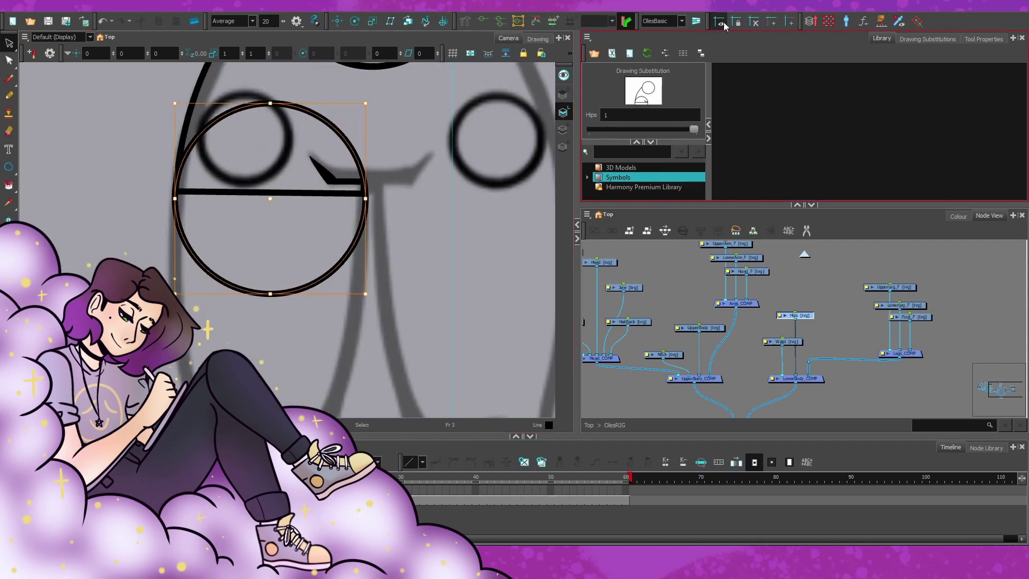
Cut away the thigh circle's upper arc and join its lower arc to the hip curve and crotch crease
scroll(307, 230, up, 2)
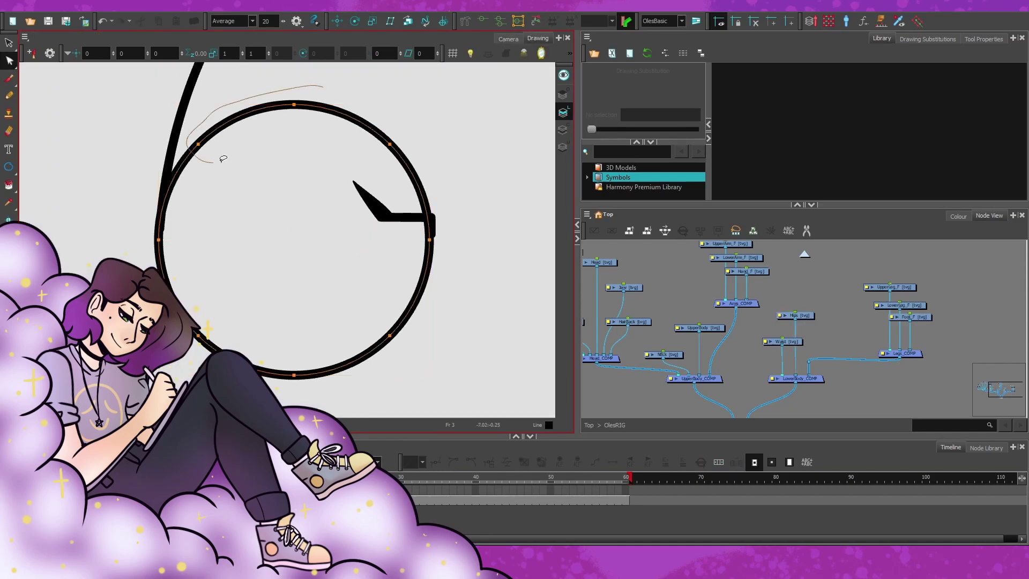
drag(223, 159, 226, 158)
drag(295, 105, 301, 213)
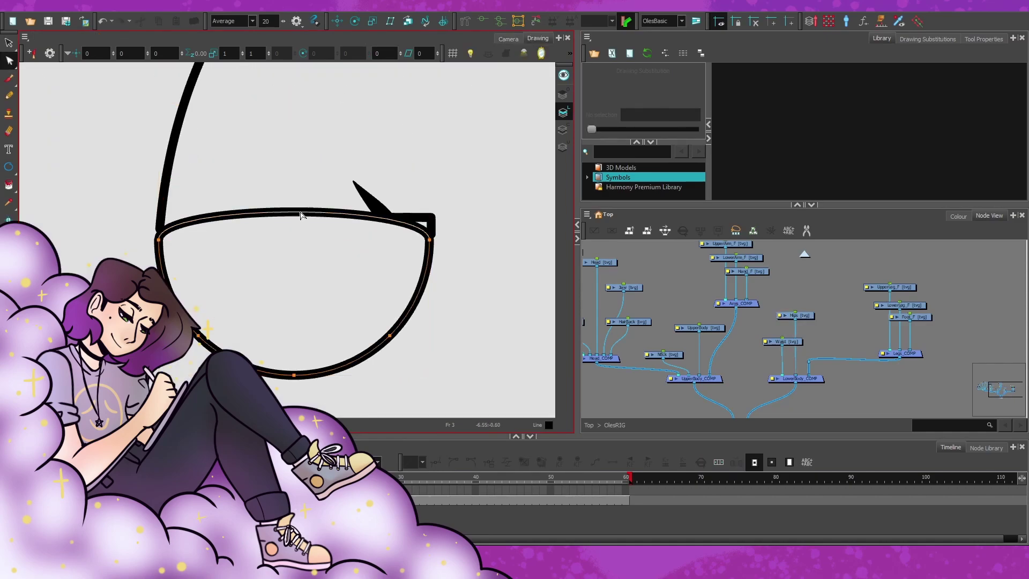
scroll(164, 245, up, 3)
drag(399, 114, 409, 147)
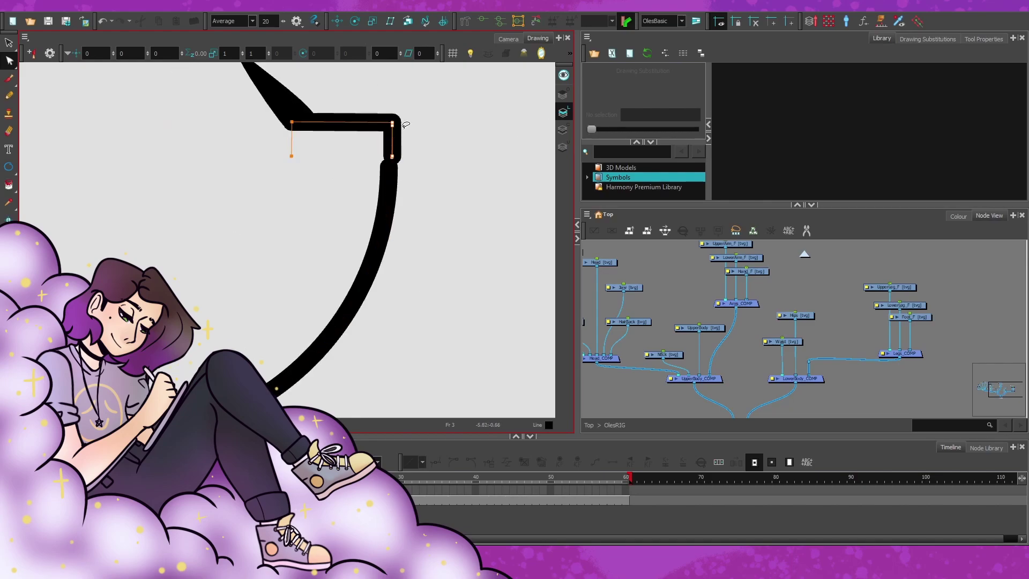
scroll(391, 140, up, 2)
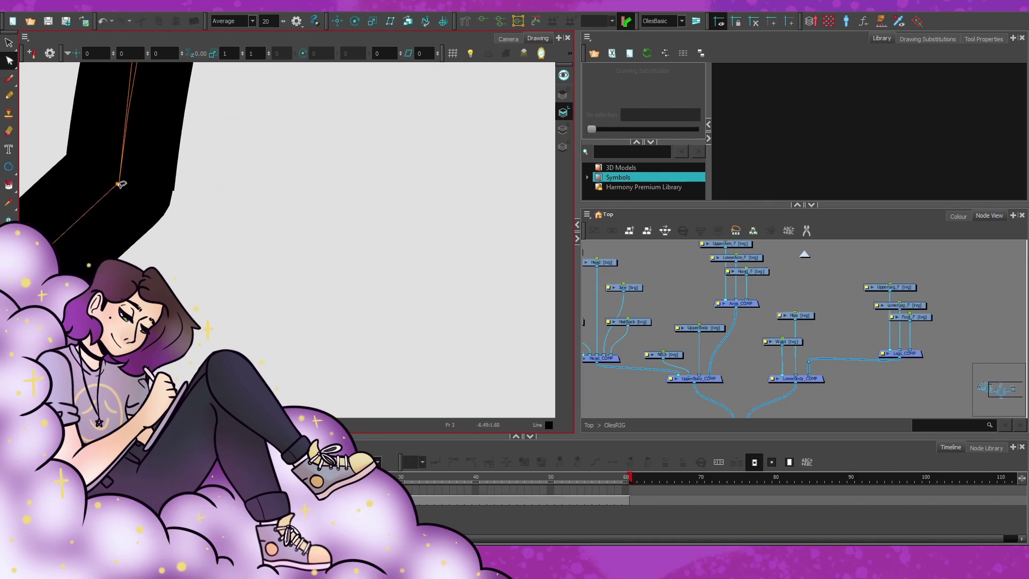
Place a large circle at the thigh and smaller circles over the knee and ankle guides on the UpperLeg_F drawing
scroll(347, 212, down, 3)
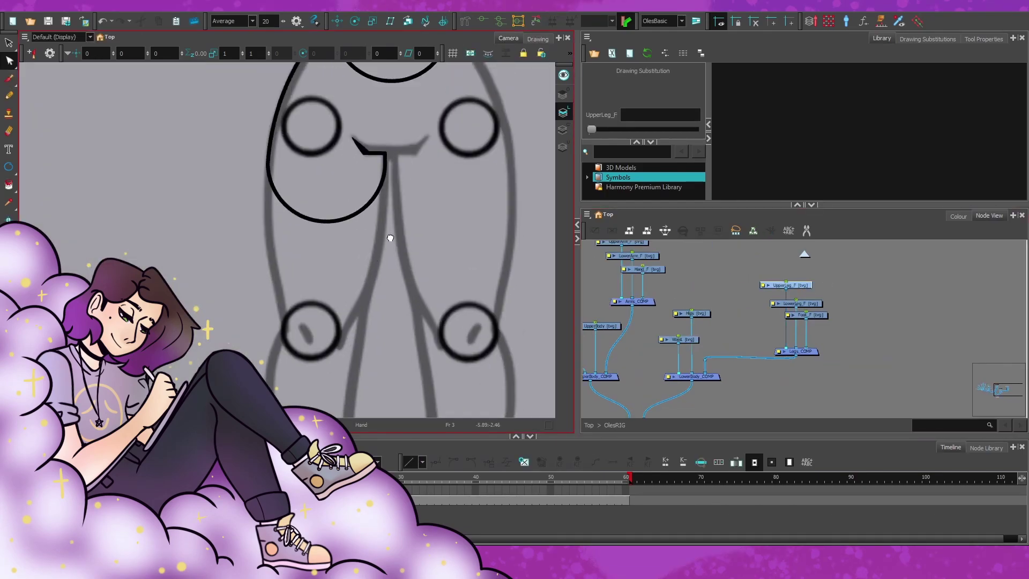
drag(275, 109, 377, 230)
key(alt+s)
scroll(364, 177, up, 2)
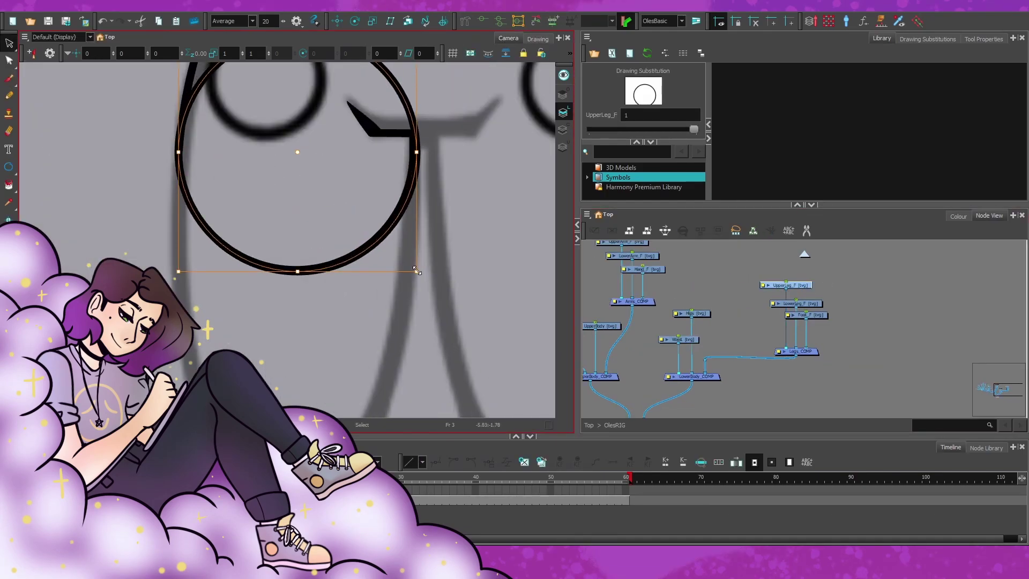
scroll(301, 159, down, 4)
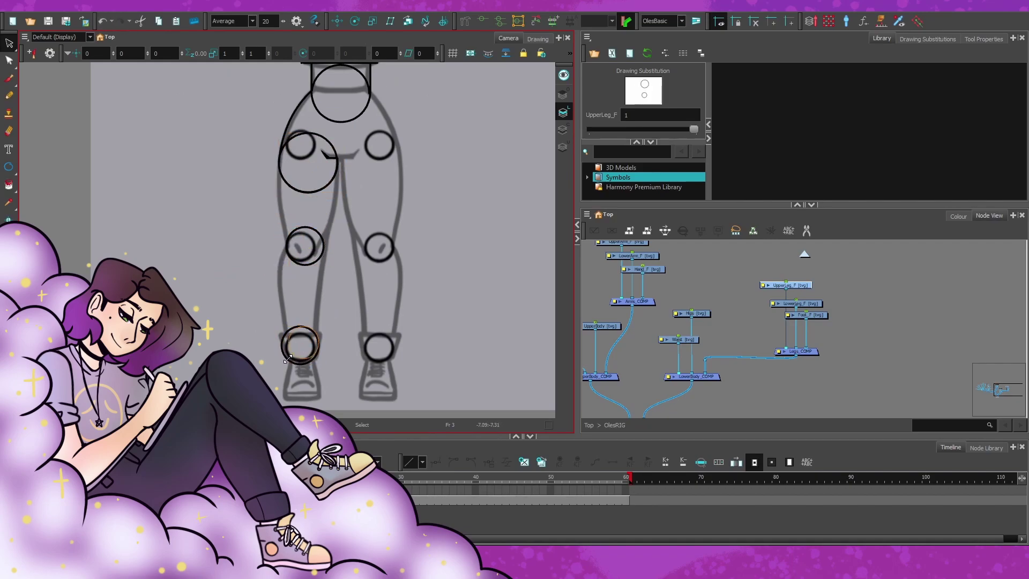
scroll(308, 343, down, 3)
scroll(308, 268, up, 3)
Draw the upper leg's sides between the thigh and knee circles and curve them to the sketch, leaving only the thigh circle's top arc
key(alt+/)
scroll(289, 241, up, 2)
drag(264, 174, 276, 318)
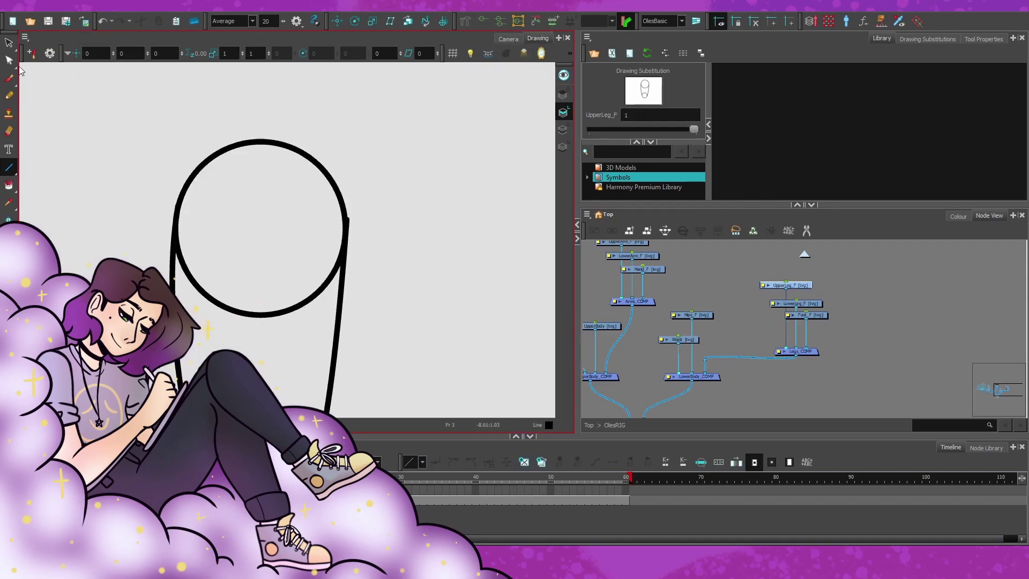
scroll(340, 333, up, 3)
scroll(356, 218, down, 3)
scroll(358, 163, up, 3)
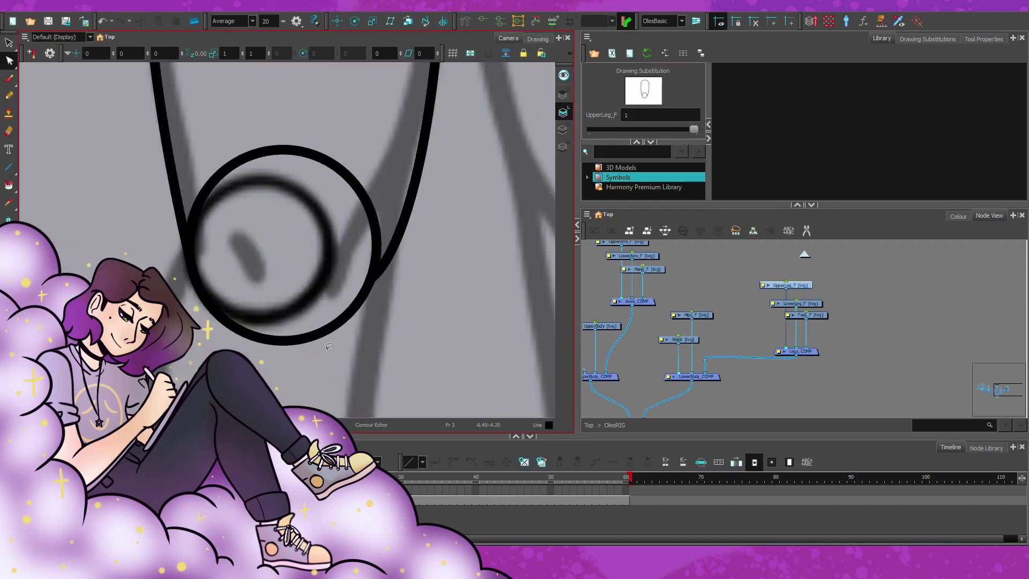
scroll(348, 241, down, 3)
scroll(361, 311, up, 2)
Place the knee and ankle circles on the LowerLeg_F drawing, and remove the knee circle's inner arc from the upper leg
scroll(361, 311, down, 2)
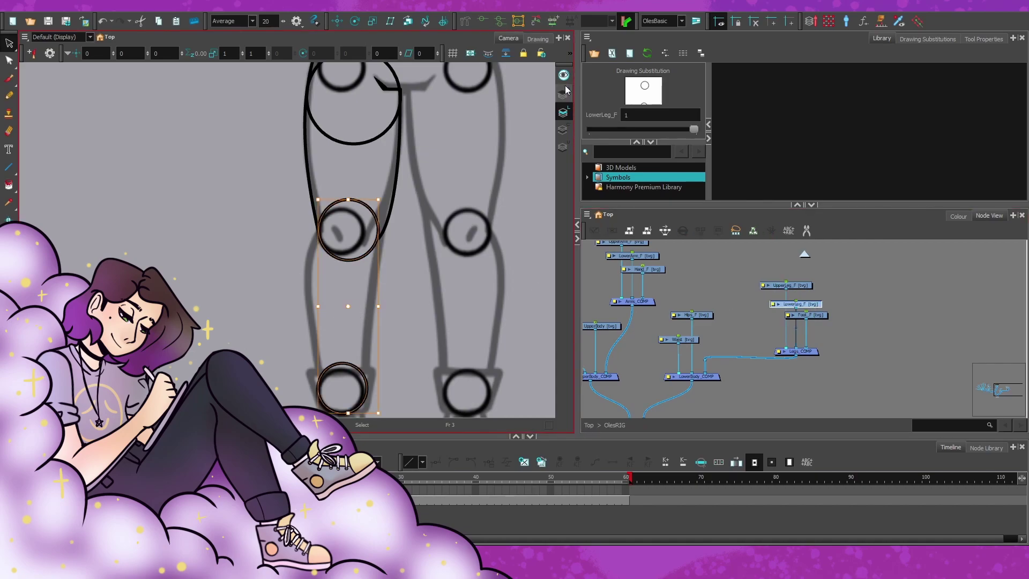
drag(340, 273, 299, 380)
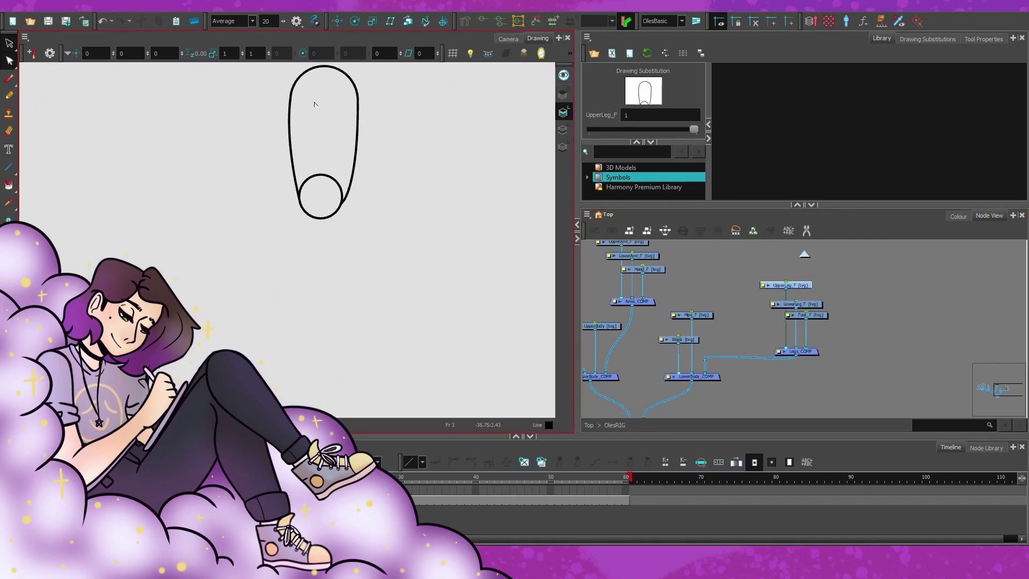
scroll(315, 104, up, 5)
drag(230, 126, 298, 269)
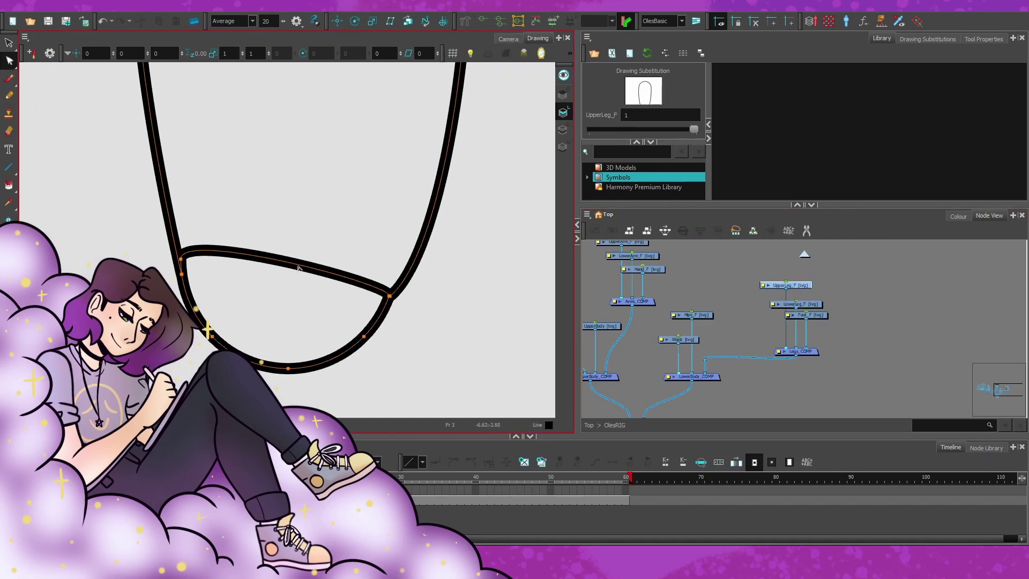
Draw the lower leg's sides between the knee and ankle circles on LowerLeg_F and align their ends with the circles
click(807, 301)
click(509, 39)
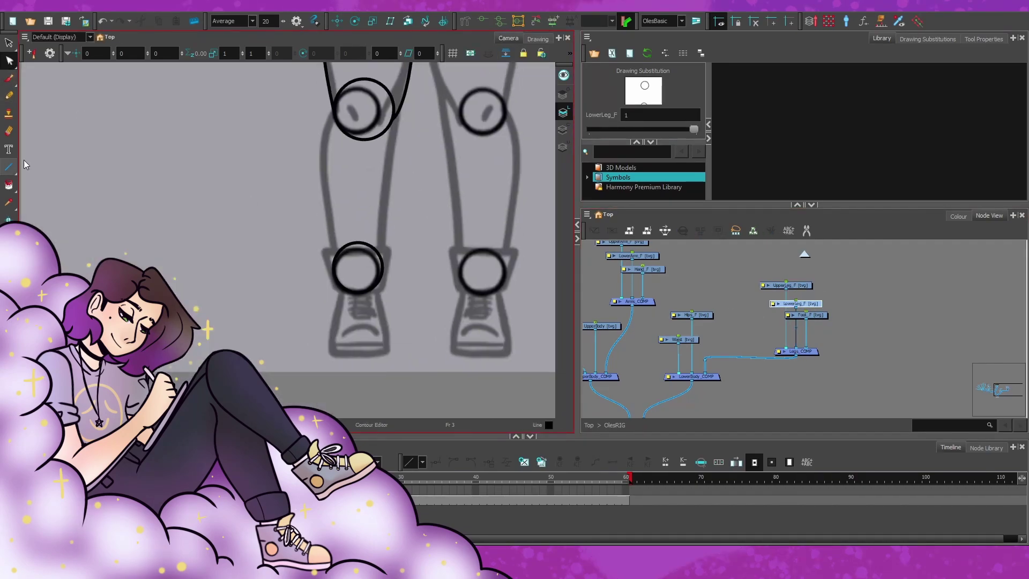
key(alt+s)
click(382, 191)
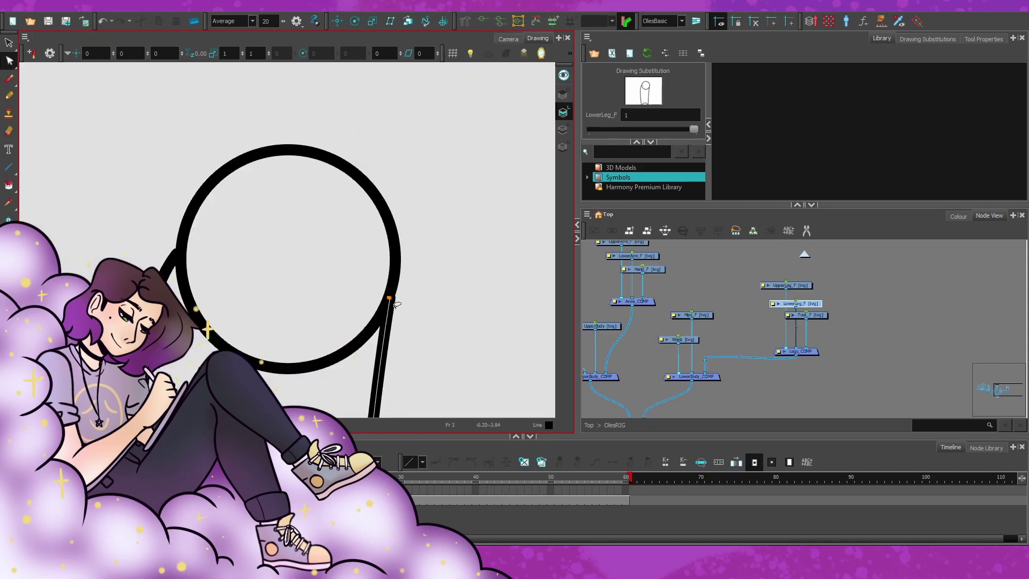
click(508, 39)
scroll(333, 244, up, 3)
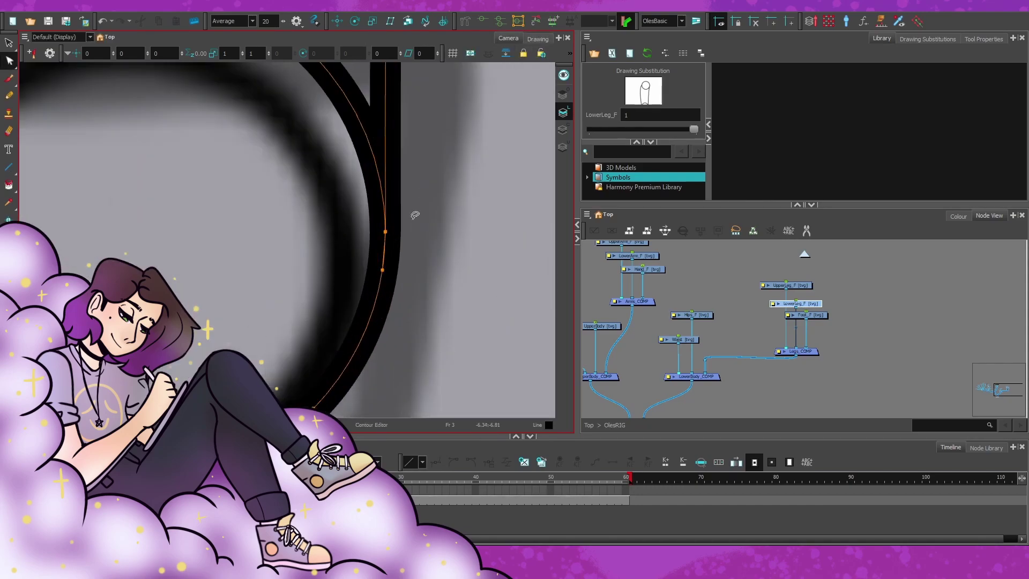
scroll(332, 243, down, 3)
Cut away the inner arcs of the knee and ankle circles so the lower leg becomes one closed outline
click(538, 39)
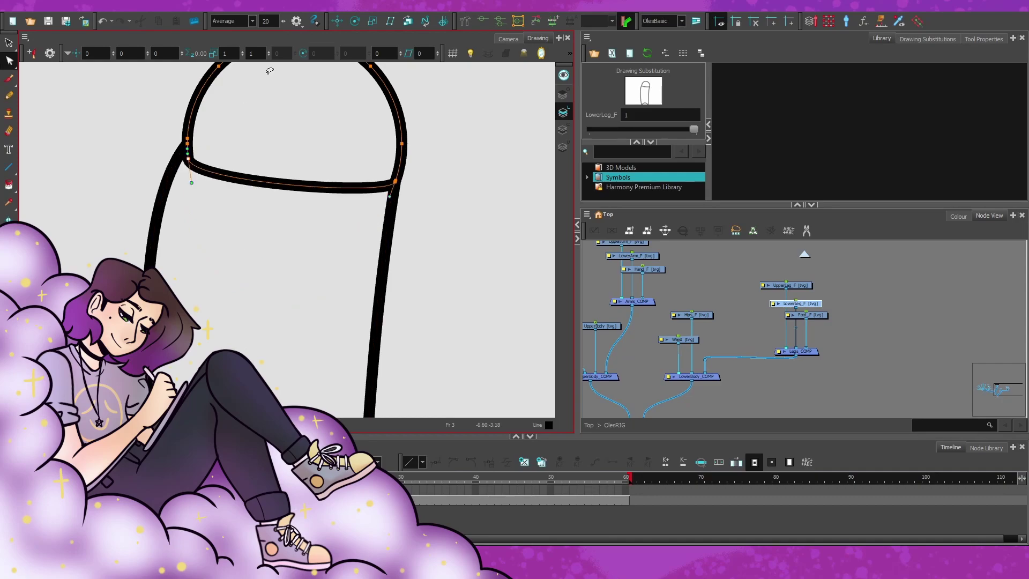
scroll(304, 218, down, 3)
click(509, 39)
scroll(352, 354, up, 3)
click(538, 39)
scroll(390, 206, down, 3)
click(508, 39)
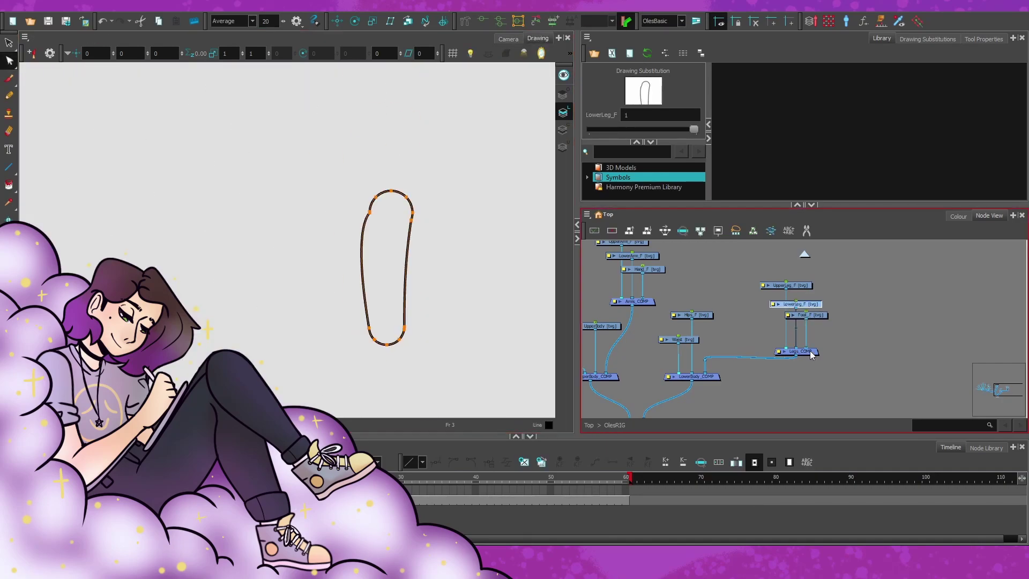
Draw a trapezoid trouser cuff across the lower leg above the ankle with straight lines on the LowerLeg_F drawing
click(807, 315)
click(810, 307)
key(alt+backslash)
drag(272, 250, 447, 250)
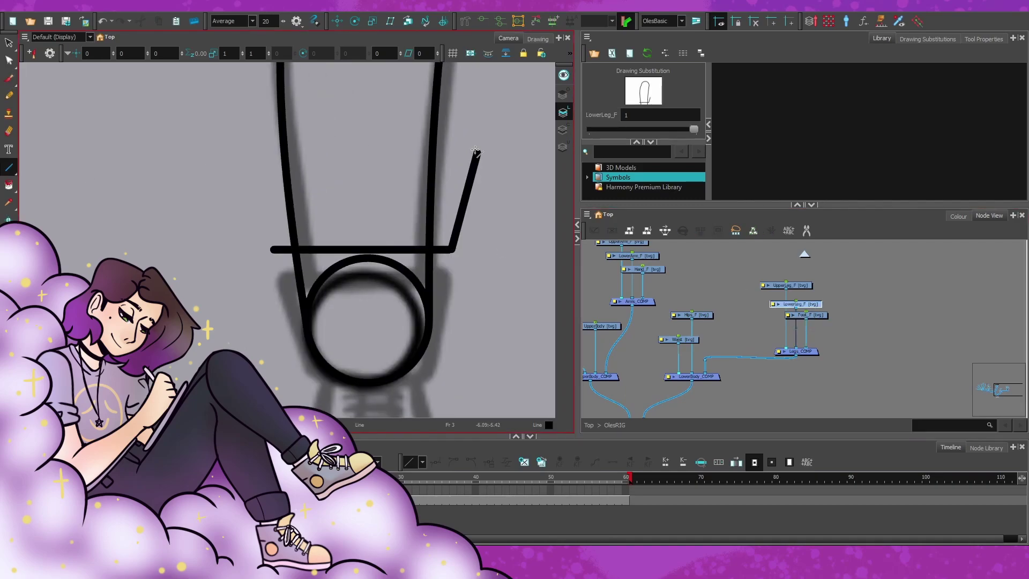
Join the trouser cuff's line ends at its corners with the Contour Editor
click(537, 39)
key(alt+s)
scroll(284, 180, up, 5)
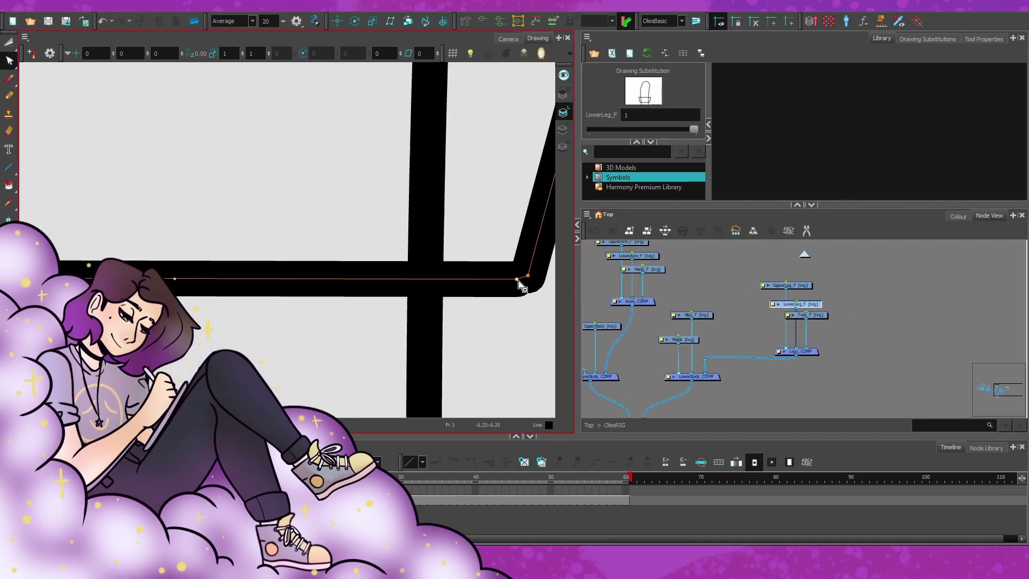
click(424, 226)
scroll(424, 226, down, 2)
scroll(248, 156, down, 3)
Erase the leg's side lines where they cross the inside of the trouser cuff
key(alt+e)
scroll(308, 230, up, 4)
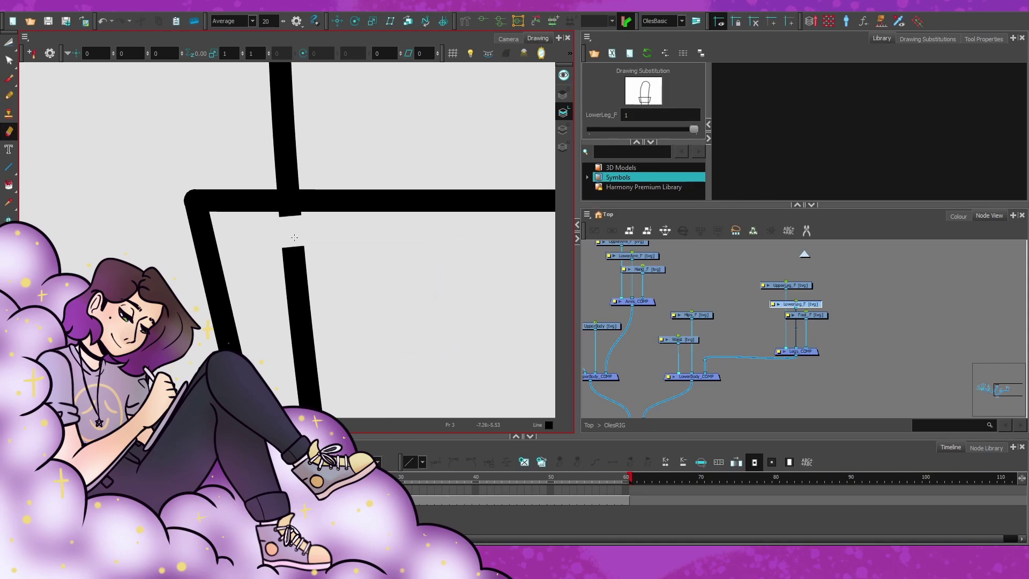
scroll(298, 209, down, 3)
scroll(398, 230, up, 4)
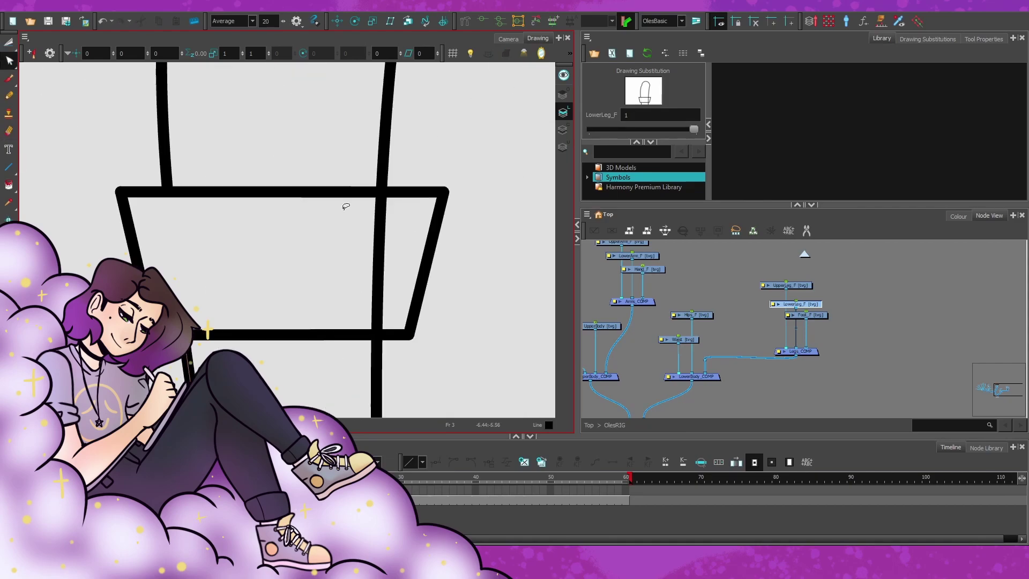
key(alt+t)
scroll(277, 197, down, 3)
Draw the shoe outline below the ankle circle on the Foot_F drawing with straight lines, and add a sole line above its base
key(shift+b)
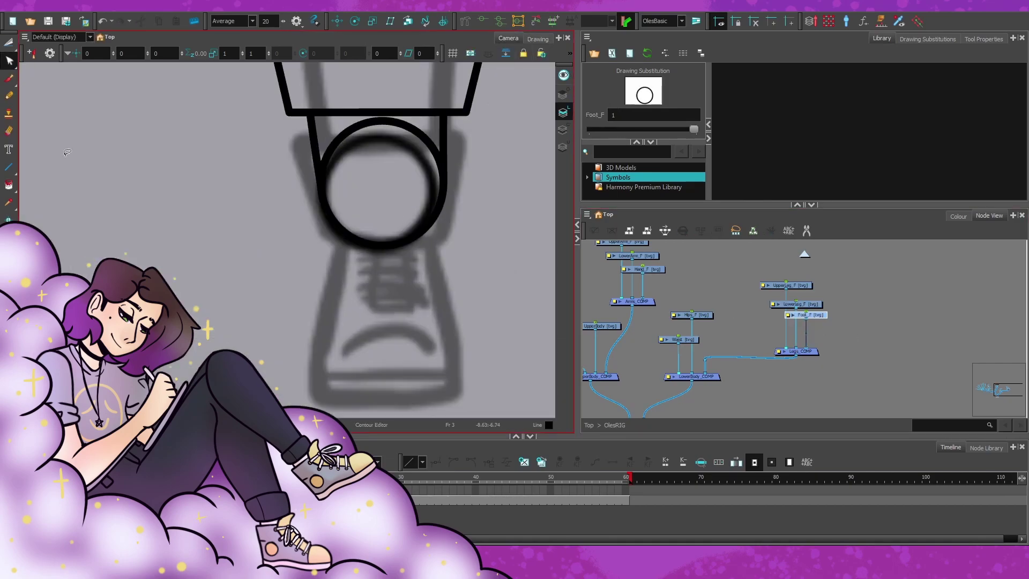
drag(298, 382, 400, 326)
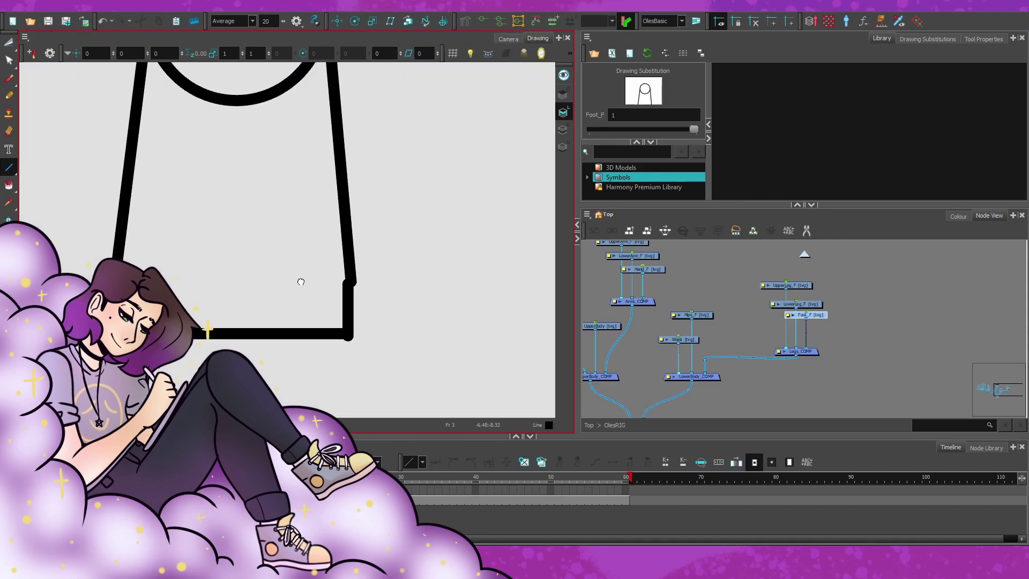
scroll(349, 297, up, 1)
click(382, 346)
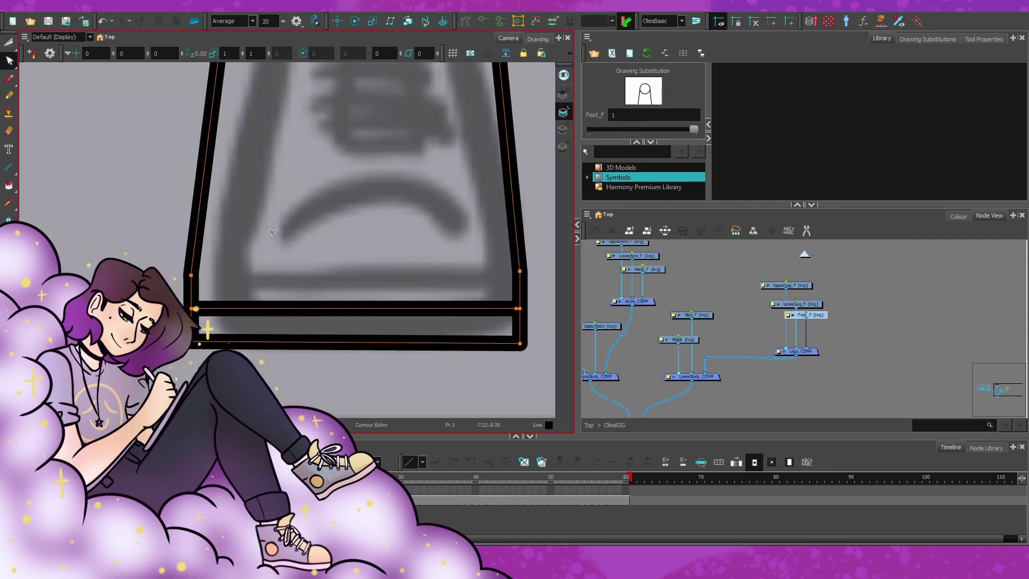
Brush the curved toe-cap stroke on the shoe and draw the tapered tongue below the ankle circle
drag(201, 276, 425, 273)
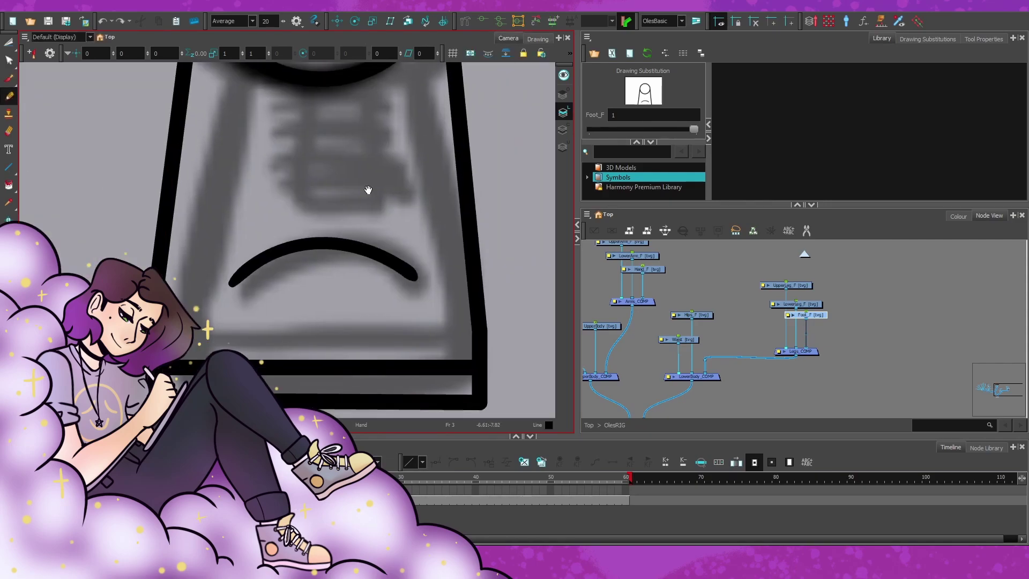
drag(369, 189, 362, 288)
drag(269, 183, 363, 318)
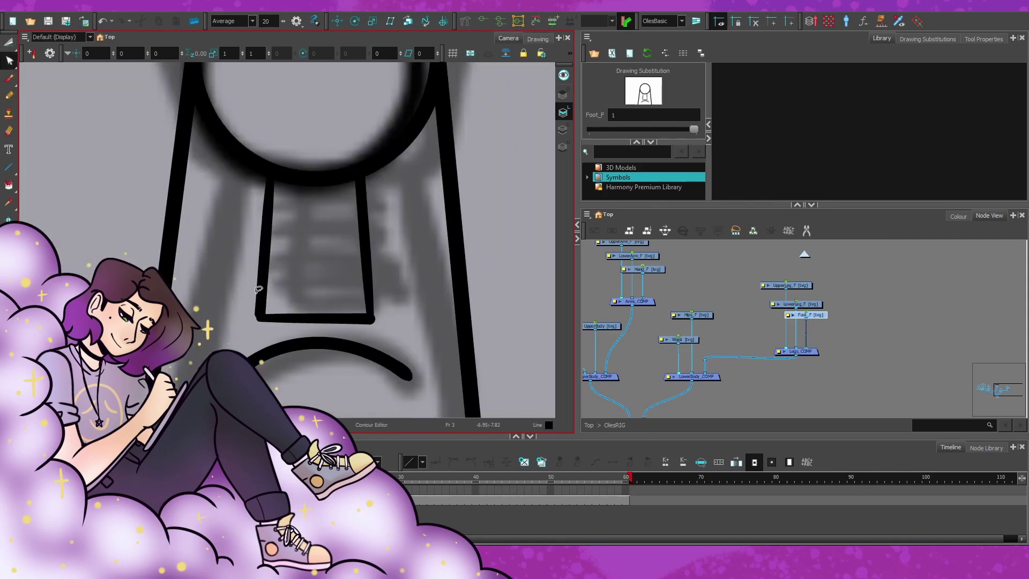
Draw three horizontal laces across the shoe's tongue and adjust their ends with the Contour Editor
key(alt+b)
drag(230, 205, 389, 214)
key(Delete)
key(alt+l)
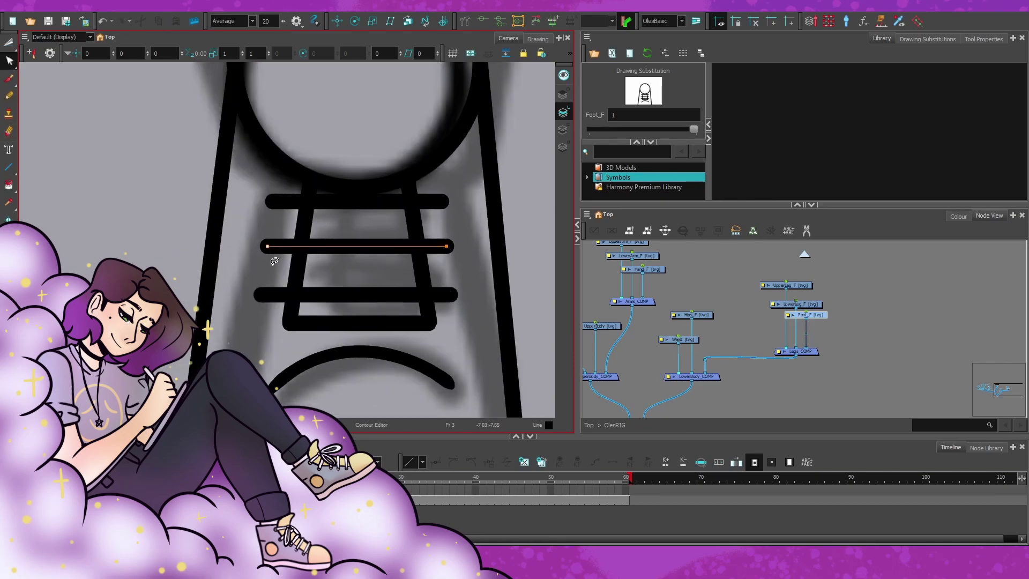
drag(358, 278, 358, 280)
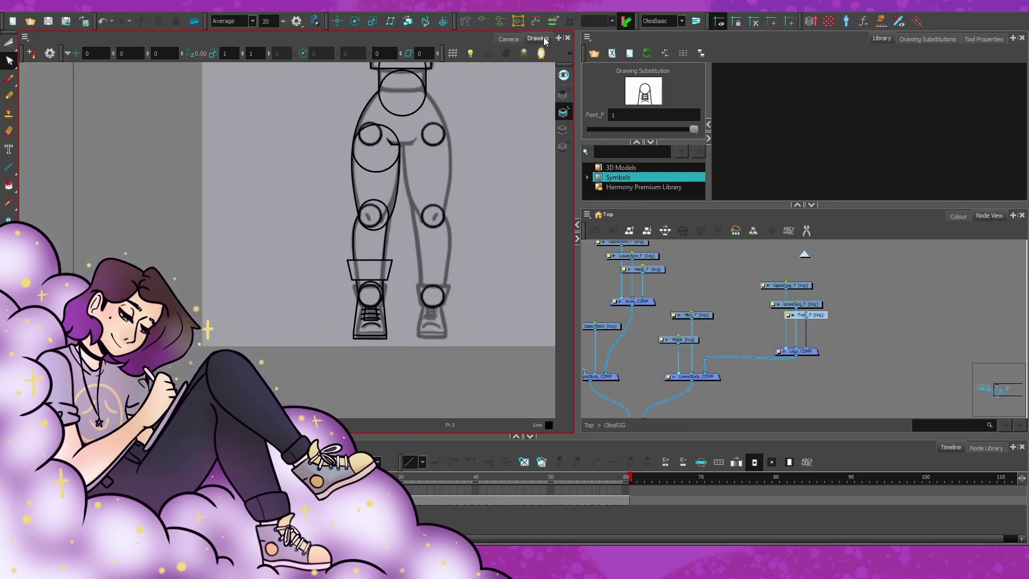
Delete the horizontal line across the ankle circle on the Foot_F drawing
scroll(333, 260, down, 5)
scroll(310, 274, up, 3)
click(310, 274)
click(9, 60)
click(324, 224)
scroll(362, 204, down, 4)
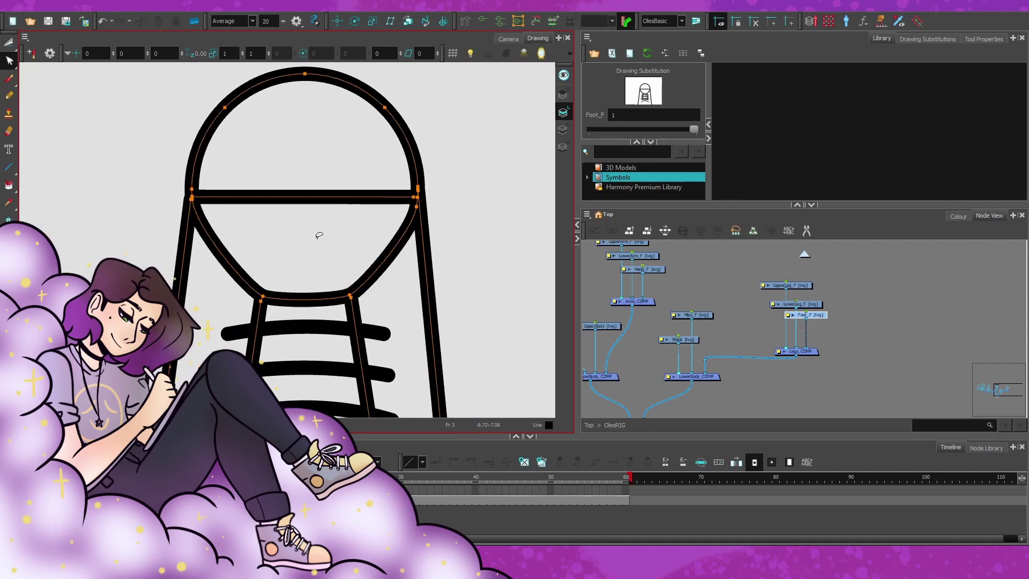
scroll(378, 227, up, 4)
key(alt+b)
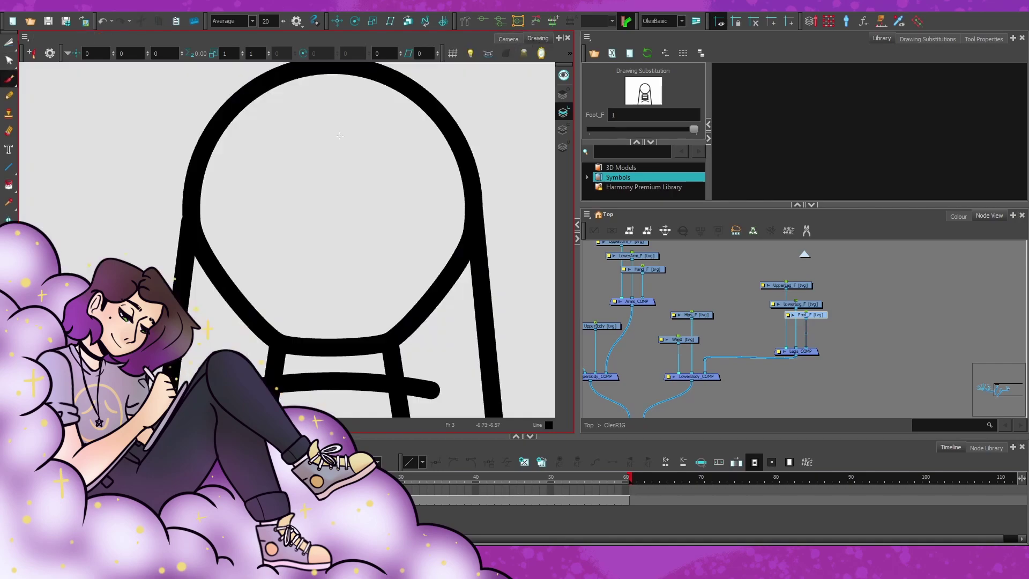
Draw the ear with the Brush on the Ear_F drawing and place a mirrored copy on the other side of the head
click(810, 305)
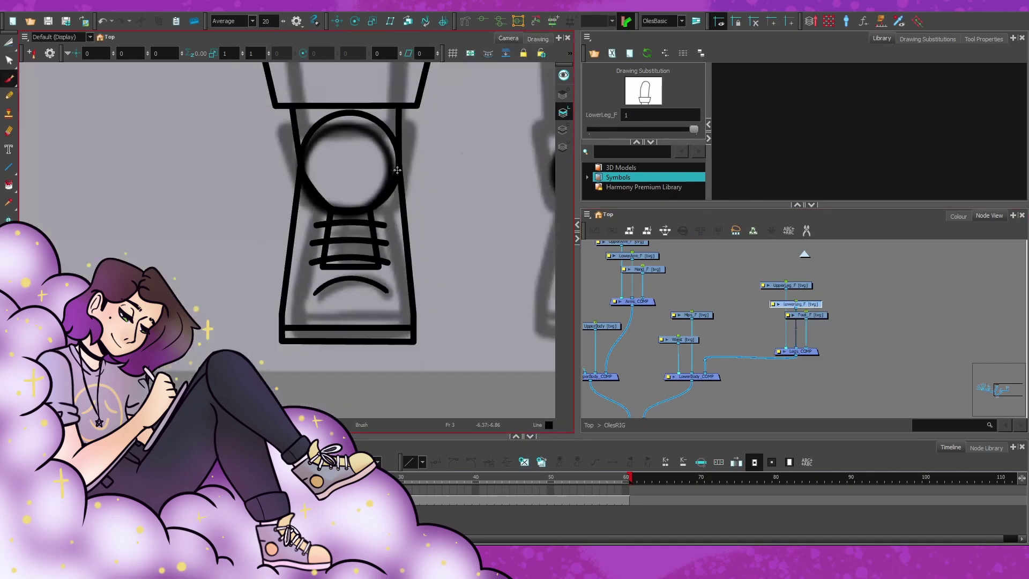
scroll(343, 242, down, 6)
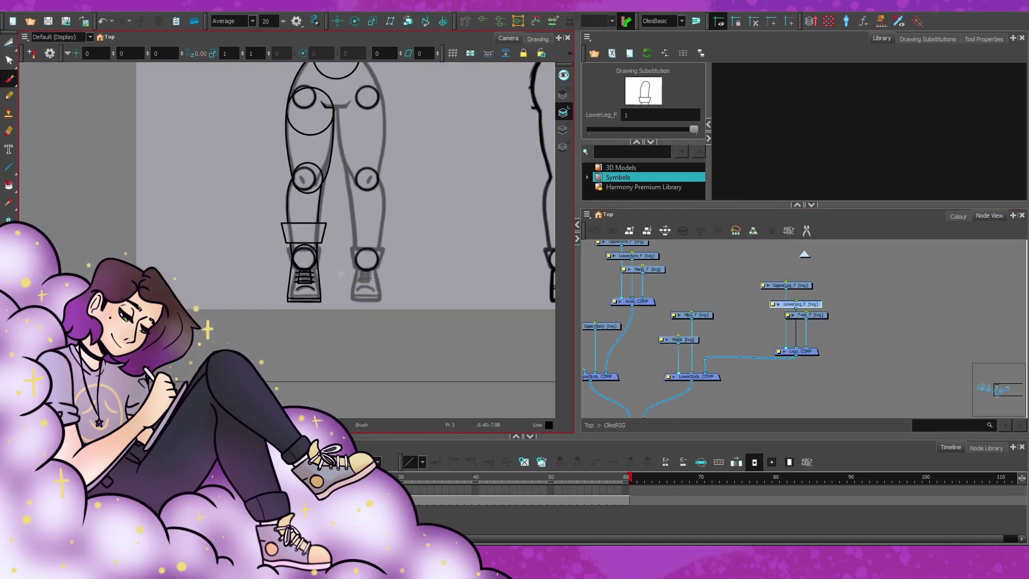
scroll(343, 102, up, 6)
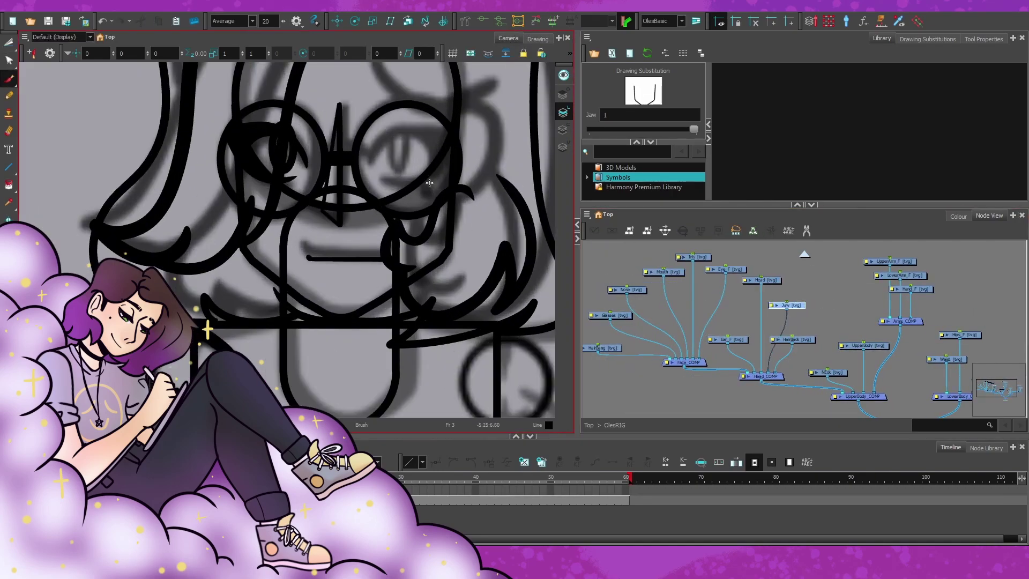
scroll(343, 102, down, 6)
scroll(343, 102, up, 3)
ctrl+click(335, 96)
scroll(335, 97, up, 5)
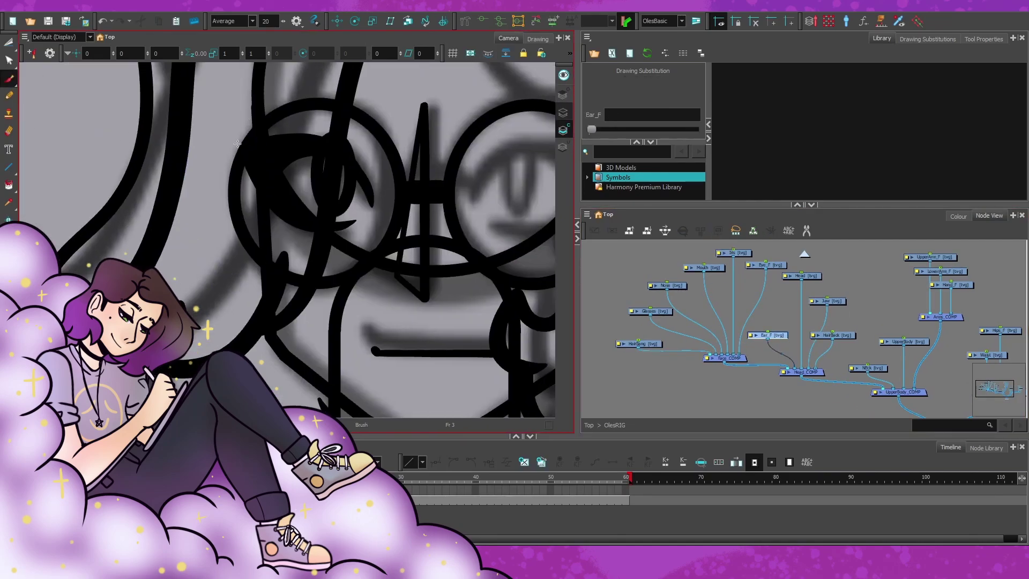
ctrl+click(230, 225)
key(alt+t)
scroll(238, 216, down, 4)
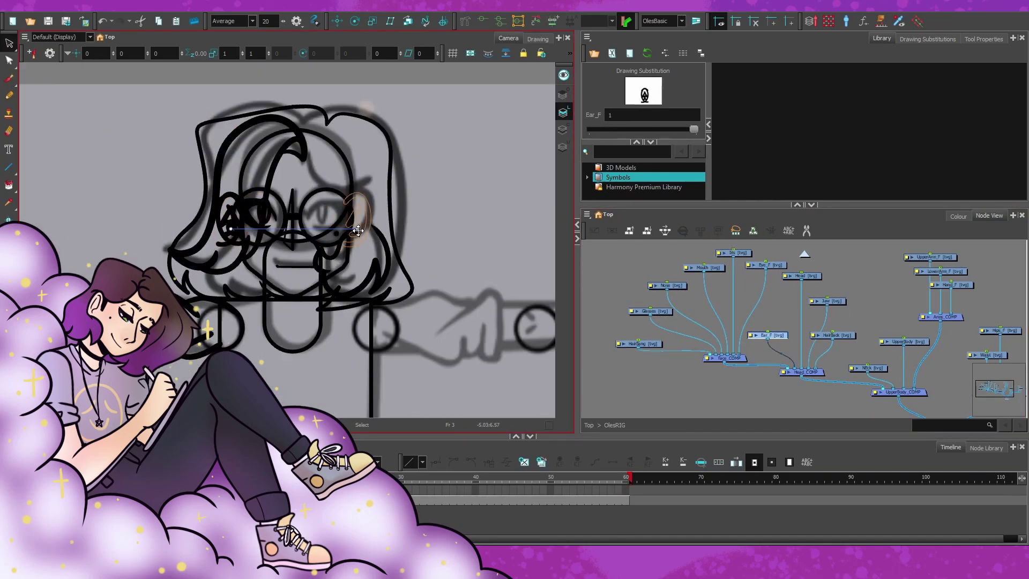
scroll(354, 230, up, 3)
Reshape the blunt end of the HairBang lock below the ear into a pointed tip with the Contour Editor
ctrl+click(349, 220)
scroll(349, 220, up, 2)
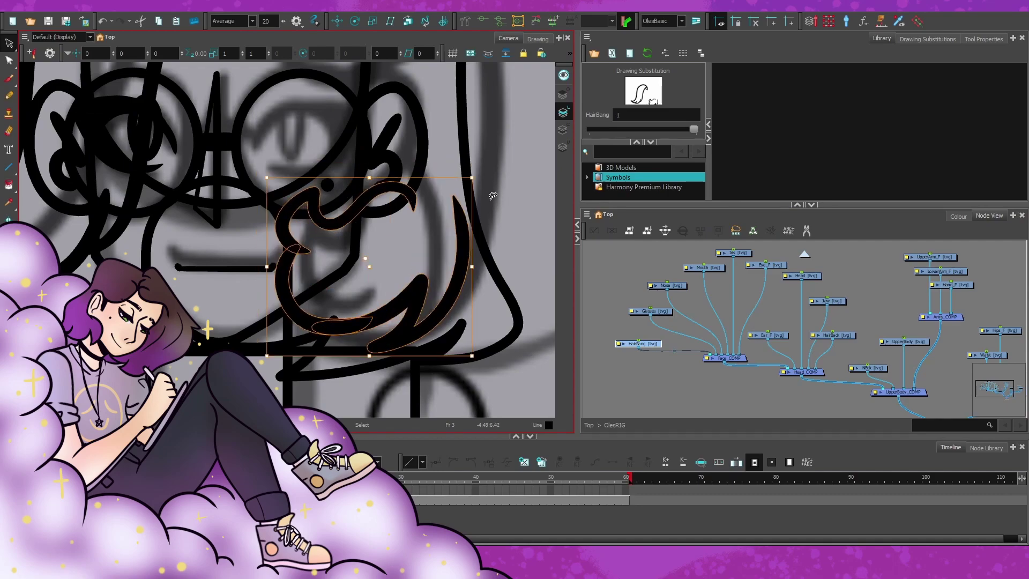
key(alt+q)
scroll(352, 219, up, 3)
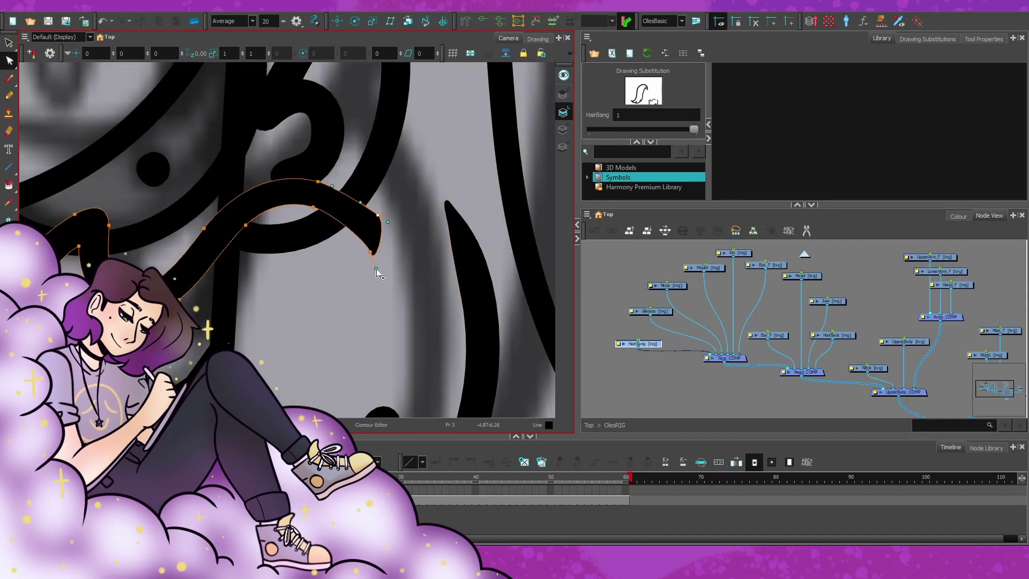
scroll(375, 225, down, 5)
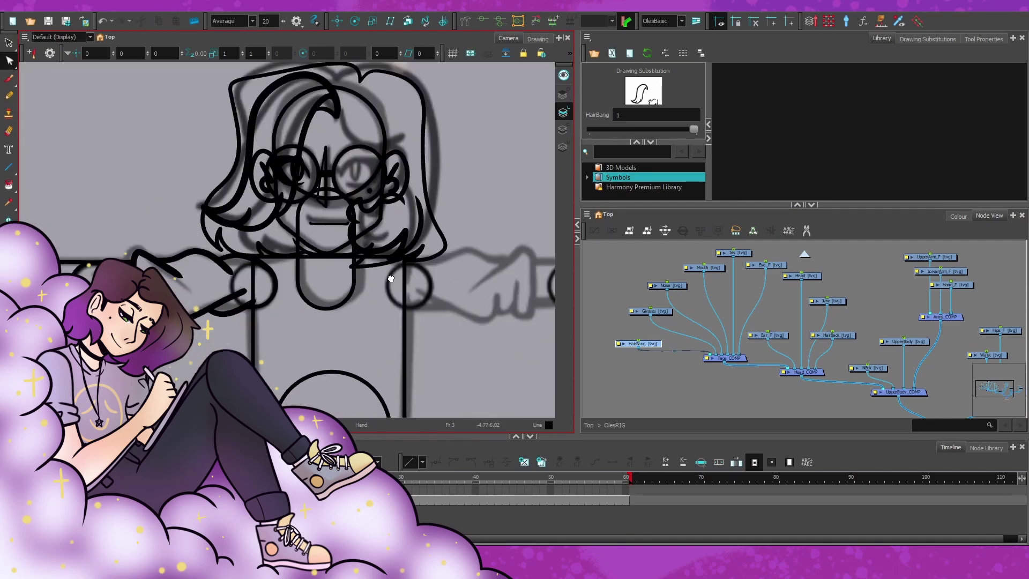
Close the gaps in the HairBang outlines with the Stroke tool and fill the locks with the Hair1 colour
key(alt+s)
scroll(331, 161, up, 5)
key(alt+i)
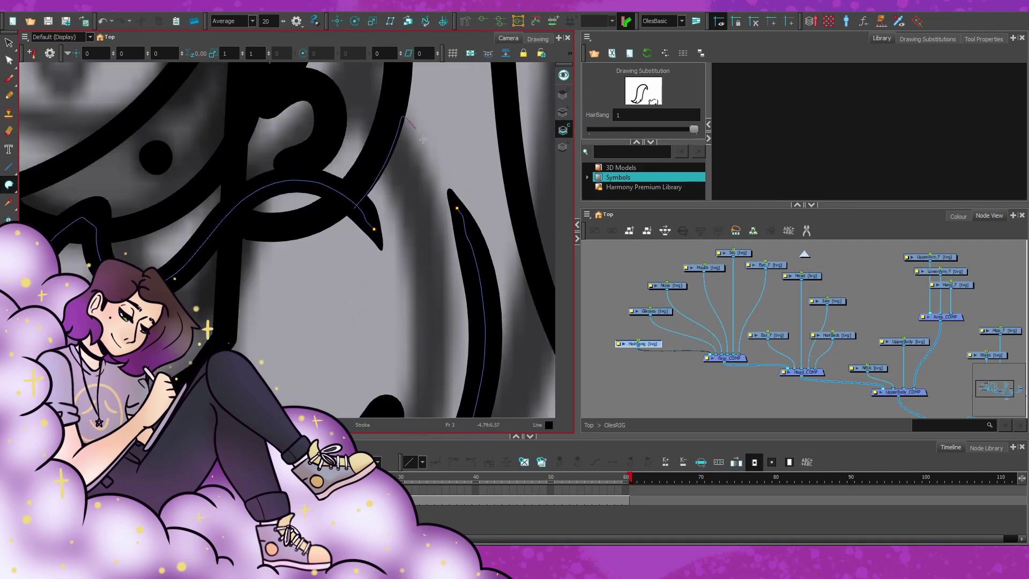
scroll(349, 226, down, 3)
scroll(348, 225, up, 2)
click(959, 216)
click(632, 343)
click(461, 312)
Fill the glasses lenses with EyeW and disable the Glasses drawing node
click(989, 216)
click(959, 216)
click(631, 386)
click(394, 204)
click(989, 216)
Fill the nose on the Nose drawing with the Skin colour
click(675, 312)
click(958, 216)
click(632, 364)
click(325, 218)
Fill the iris with EyeC, and close the open eye outline on Eye_F with the Stroke tool to fill it with EyeW
click(990, 216)
click(729, 321)
click(958, 216)
click(631, 386)
click(989, 216)
click(772, 284)
click(958, 216)
key(alt+v)
scroll(380, 155, up, 4)
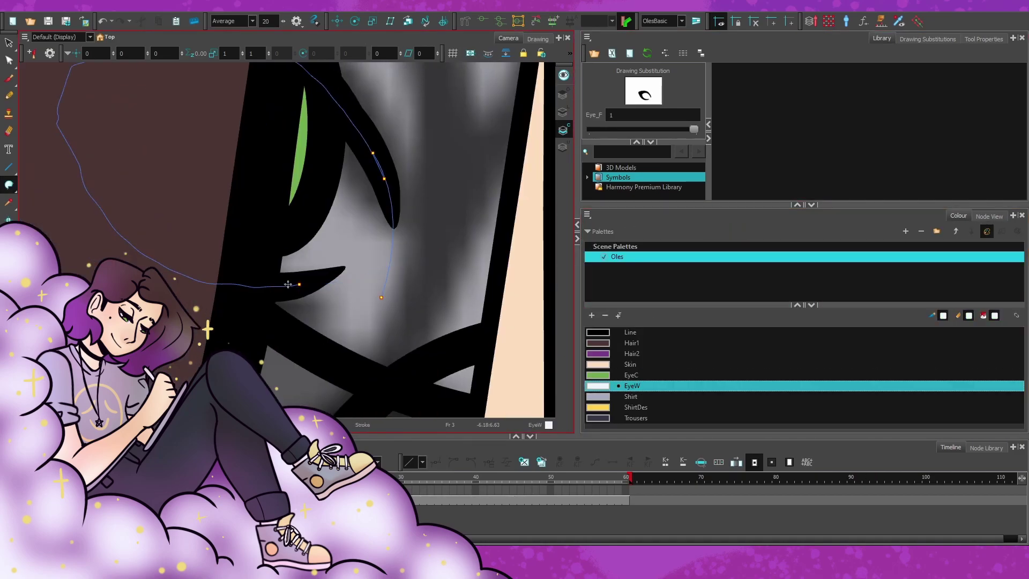
key(alt+i)
scroll(290, 236, down, 4)
Rename the Ear_F drawing as Ears, and close both ear outlines with the Stroke tool to fill them with Skin
click(990, 216)
click(767, 335)
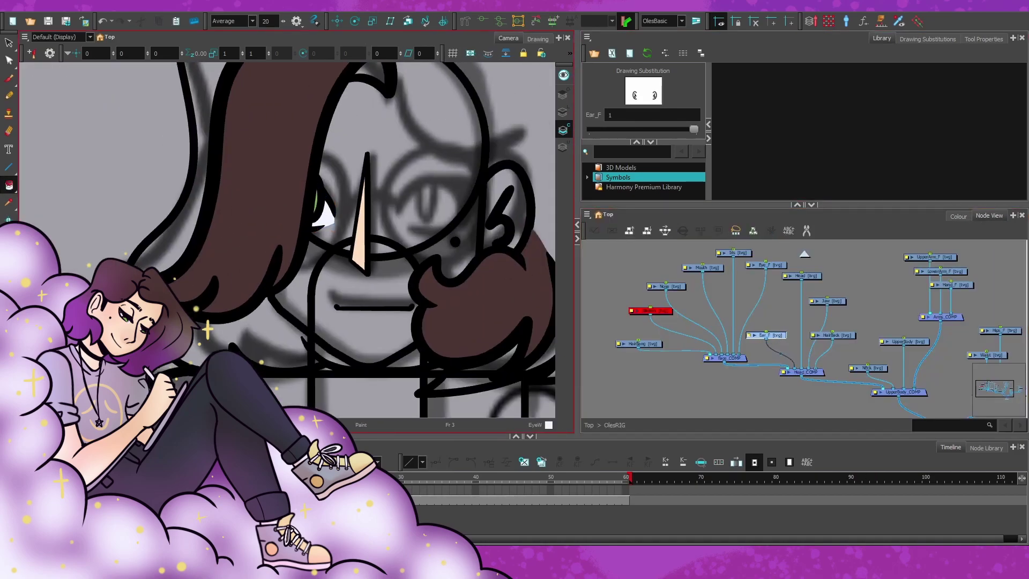
key(alt+v)
scroll(272, 336, up, 5)
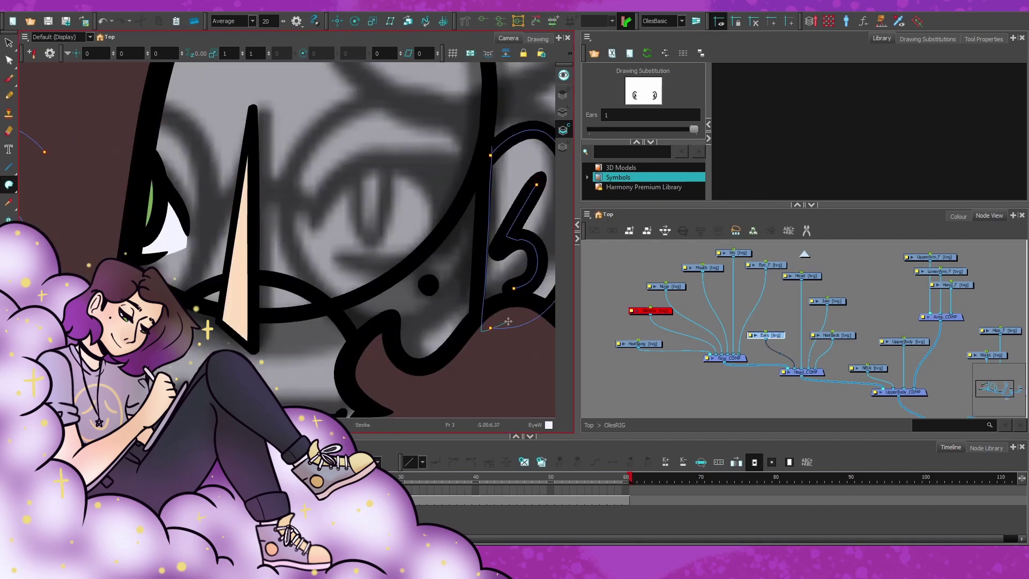
scroll(272, 337, down, 4)
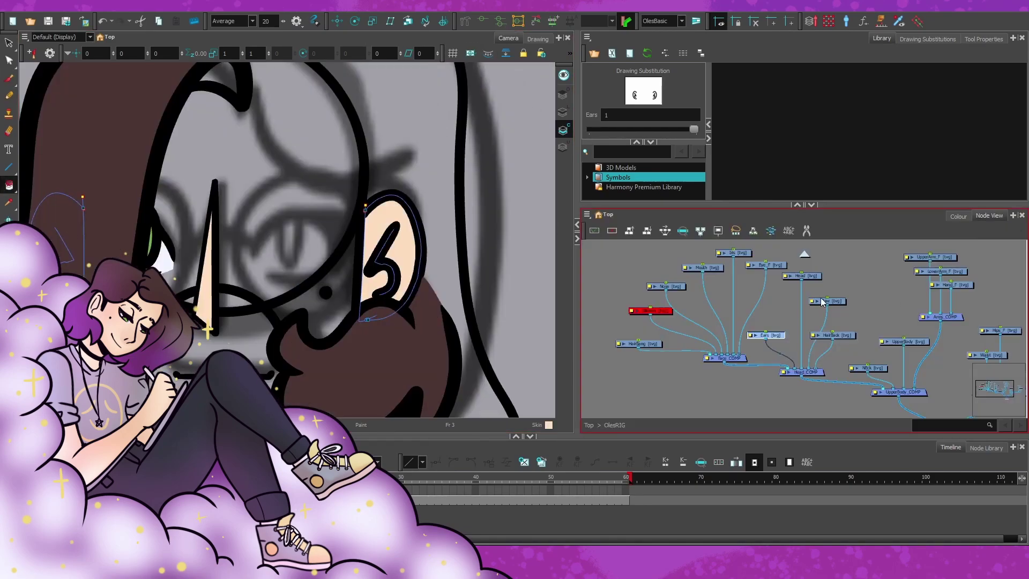
Fill the Head and Jaw drawings with the Skin colour
click(828, 302)
scroll(273, 203, up, 4)
scroll(289, 235, down, 4)
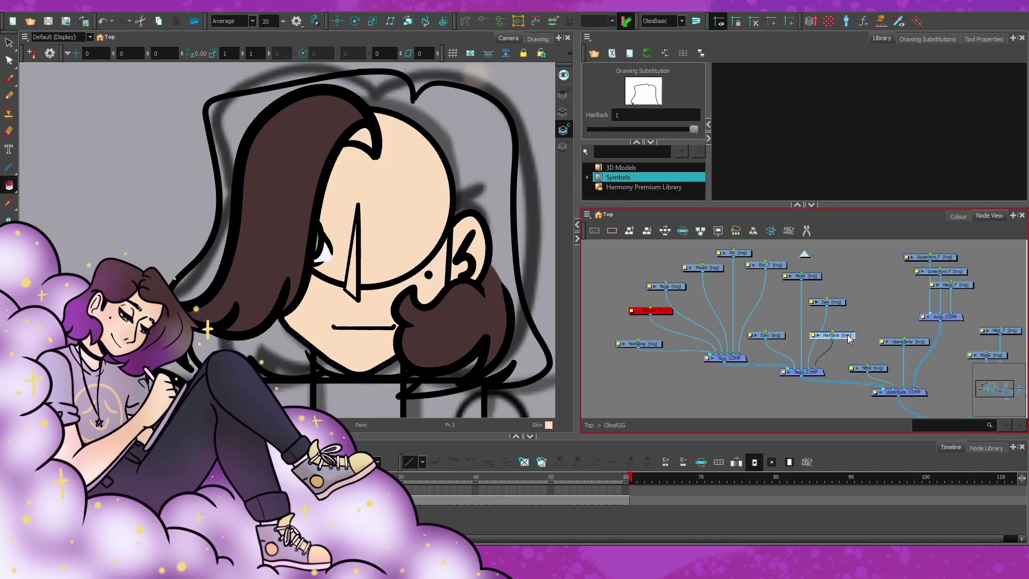
Draw the other half of the fringe on HairBang from the parting to the ear, and fill it and HairBack with Hair1
click(638, 344)
key(alt+l)
scroll(409, 272, up, 4)
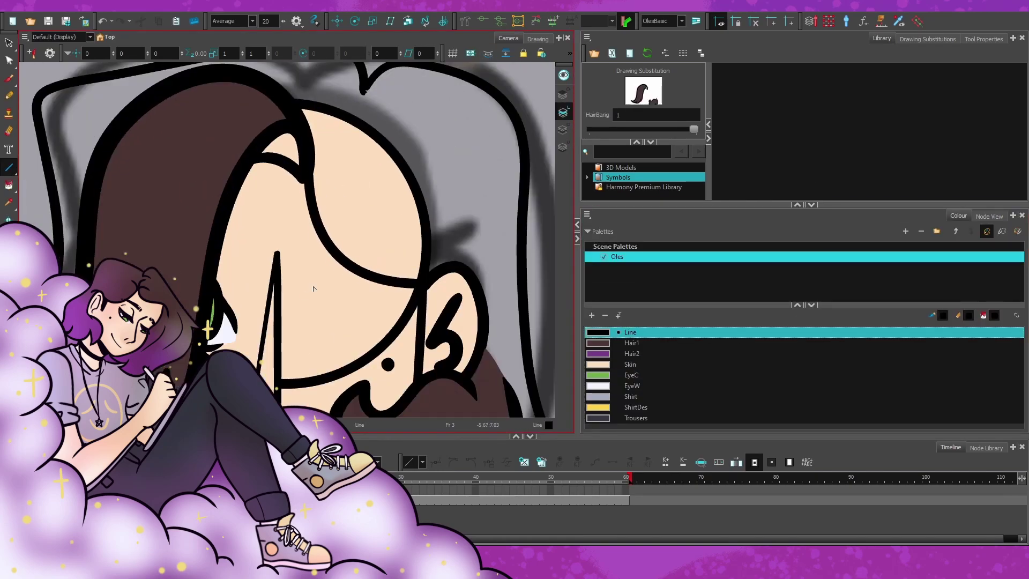
scroll(322, 242, down, 3)
key(alt+q)
scroll(502, 237, up, 4)
scroll(503, 237, down, 4)
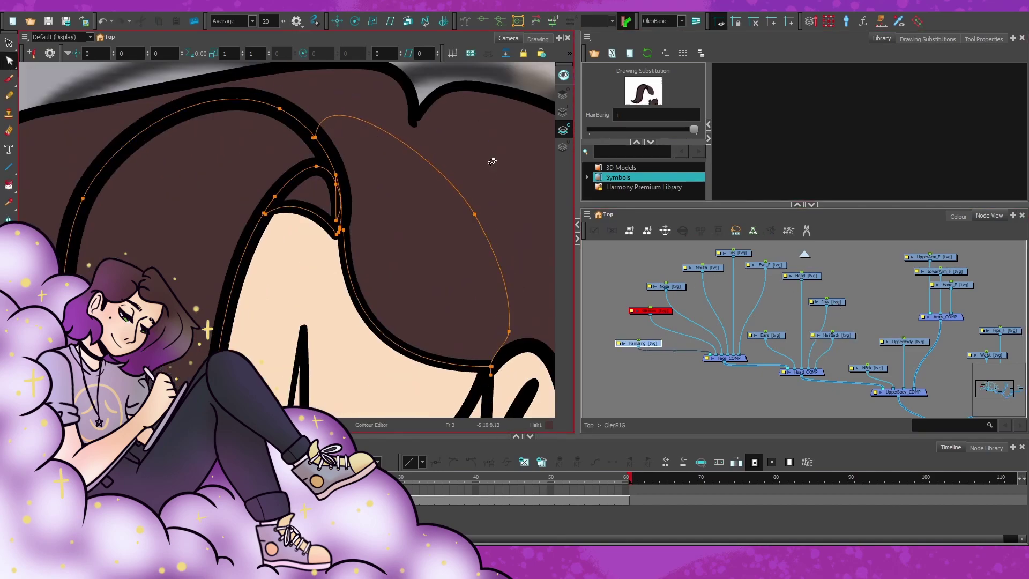
Fill the neck with Skin, and the torso and upper-arm sleeve with the Shirt colour
click(864, 368)
key(alt+i)
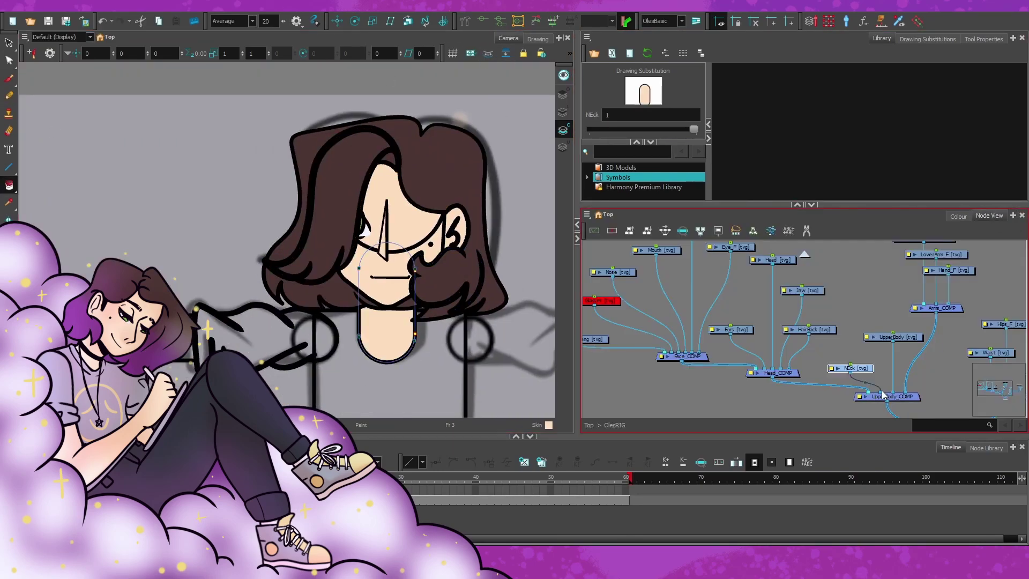
scroll(375, 241, up, 3)
click(892, 337)
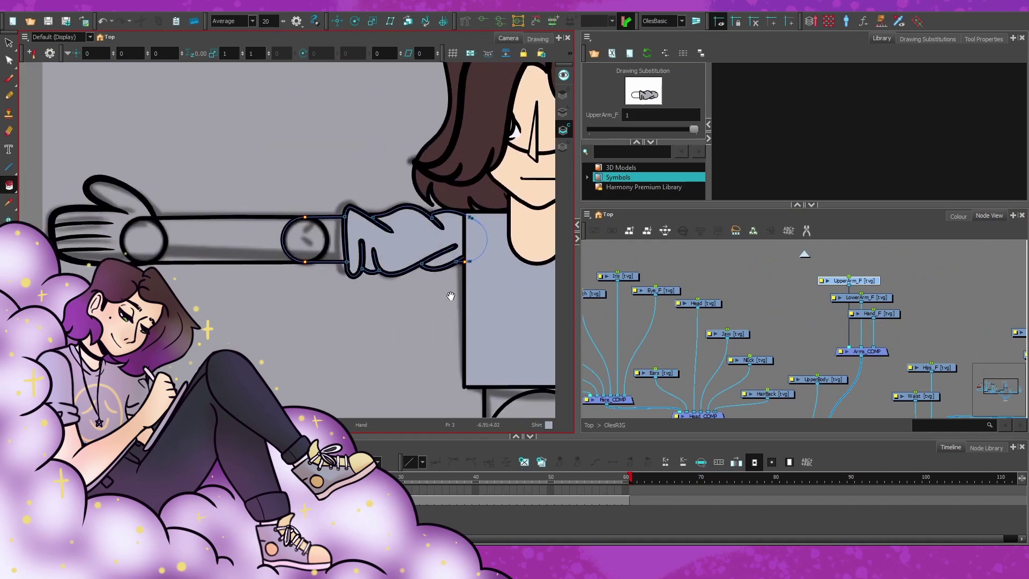
Fill the forearm and hand with Skin, and the waist, hips and leg parts with the Trousers colour
click(858, 300)
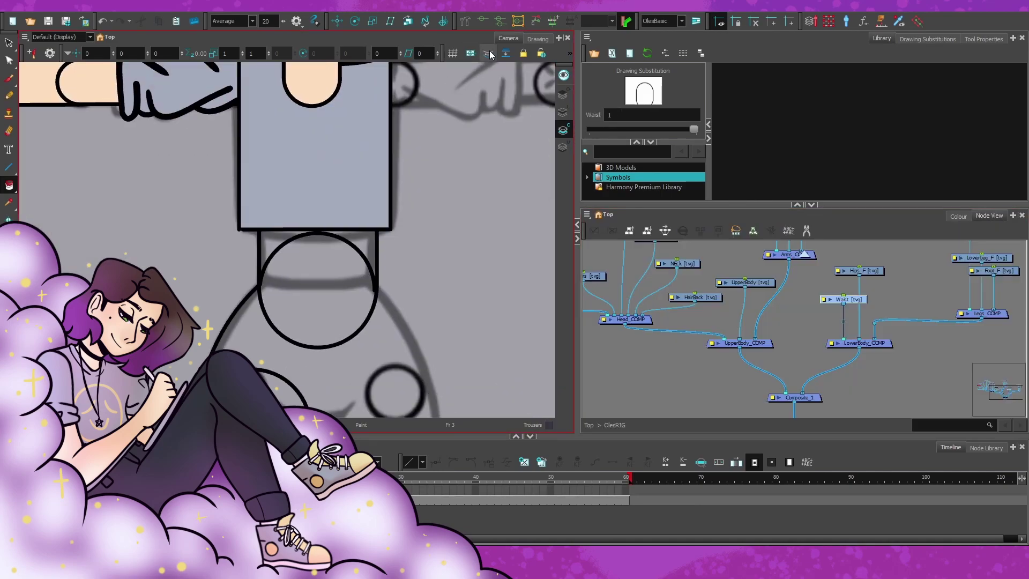
click(863, 271)
key(shift+b)
key(shift+b)
key(shift+b)
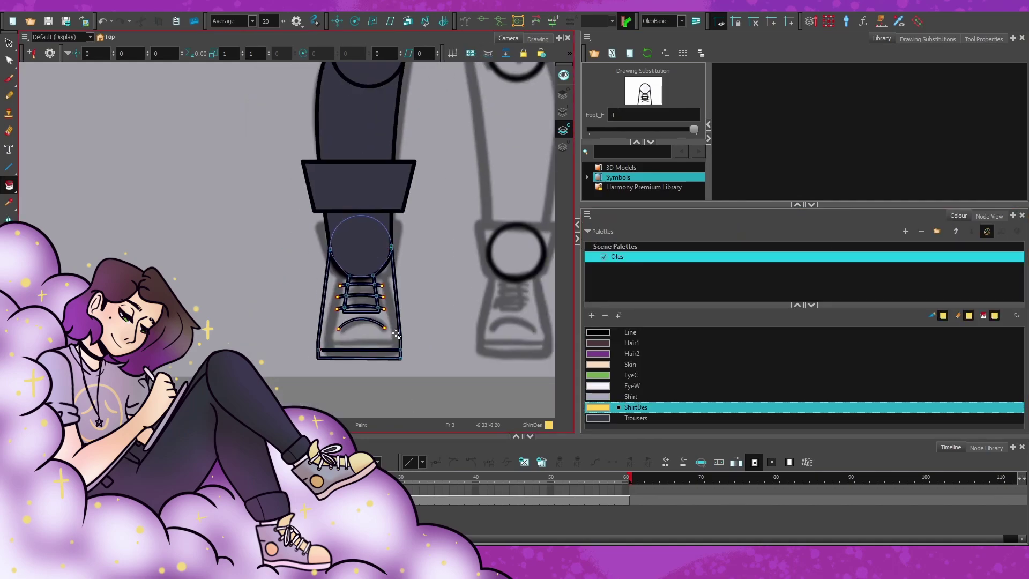
click(989, 216)
Widen the Node View and, in the Face group, add an Auto-Patch below Eye_F and a Cutter below Iris
key(2)
key(2)
key(2)
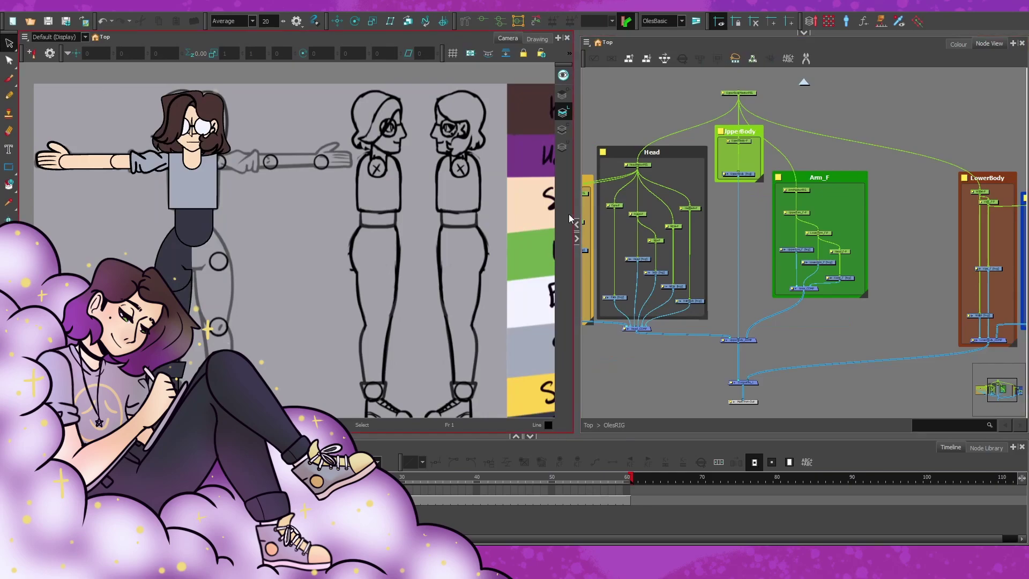
drag(573, 232, 658, 231)
scroll(911, 230, up, 5)
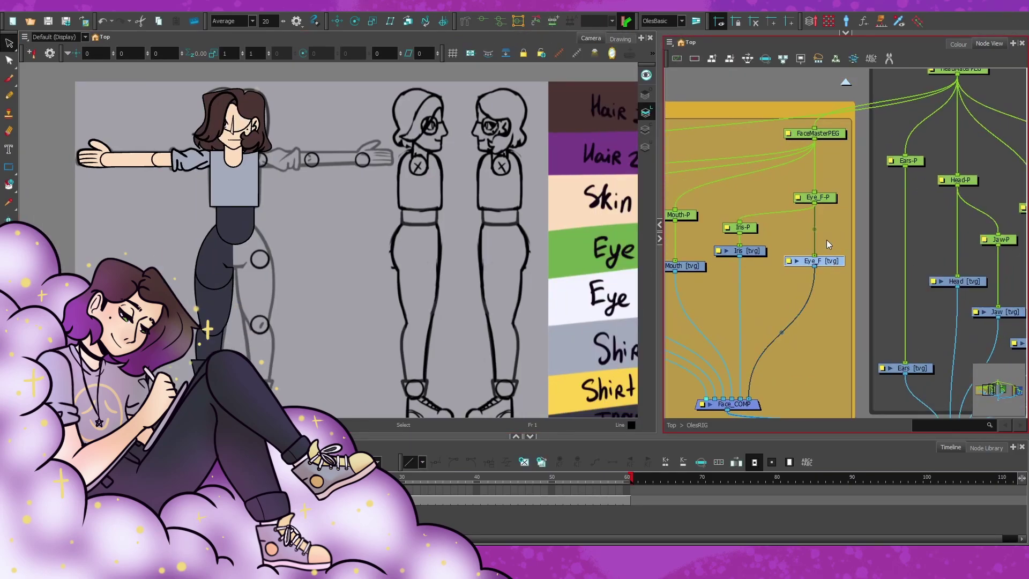
key(ctrl+shift+a)
drag(835, 223, 779, 306)
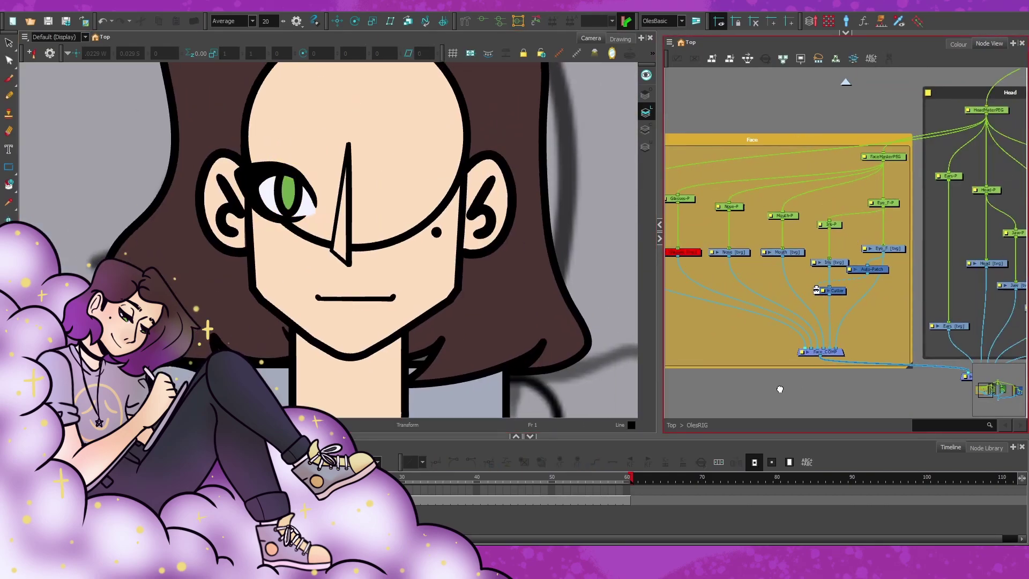
Add Cutter and Auto-Patch nodes below the Head and Jaw drawings in the Head group
scroll(788, 258, up, 3)
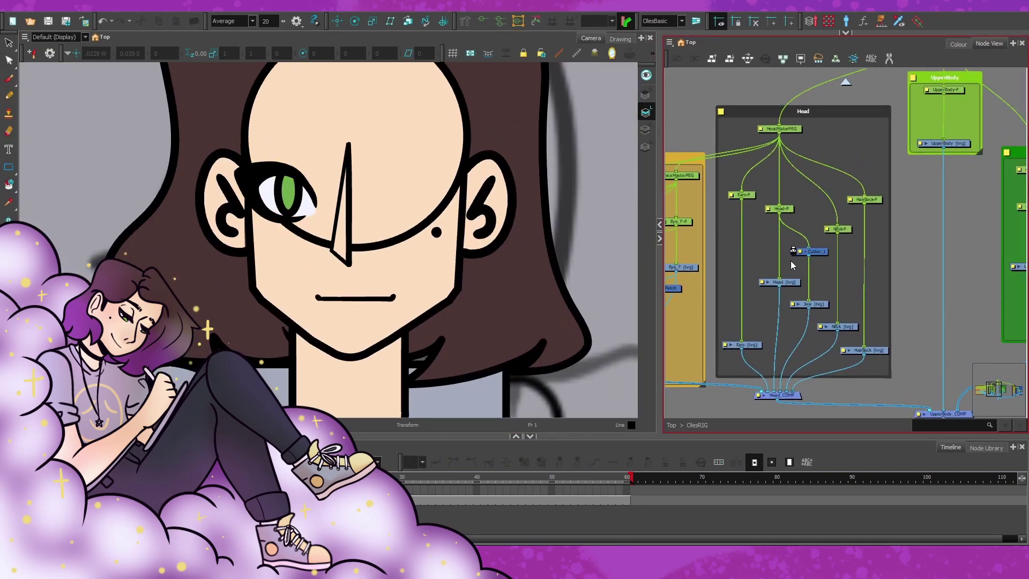
drag(810, 344, 818, 342)
click(777, 129)
click(796, 149)
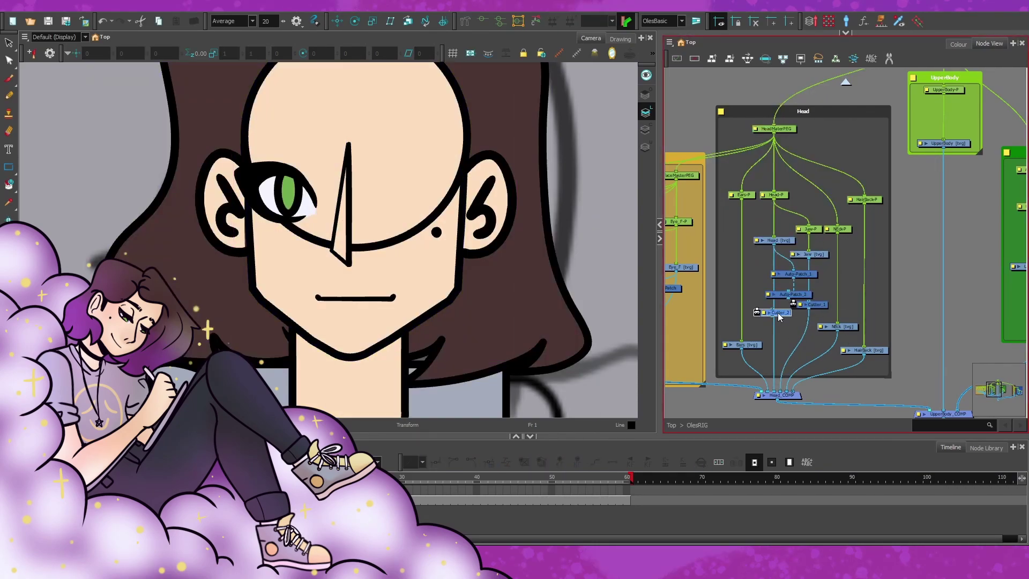
Detach Cutter_1, feed Jaw's Auto-Patch_1 into Cutter_2 as its matte, and connect Auto-Patch_2 from Head to Head_COMP
drag(759, 309, 791, 281)
click(820, 304)
click(353, 300)
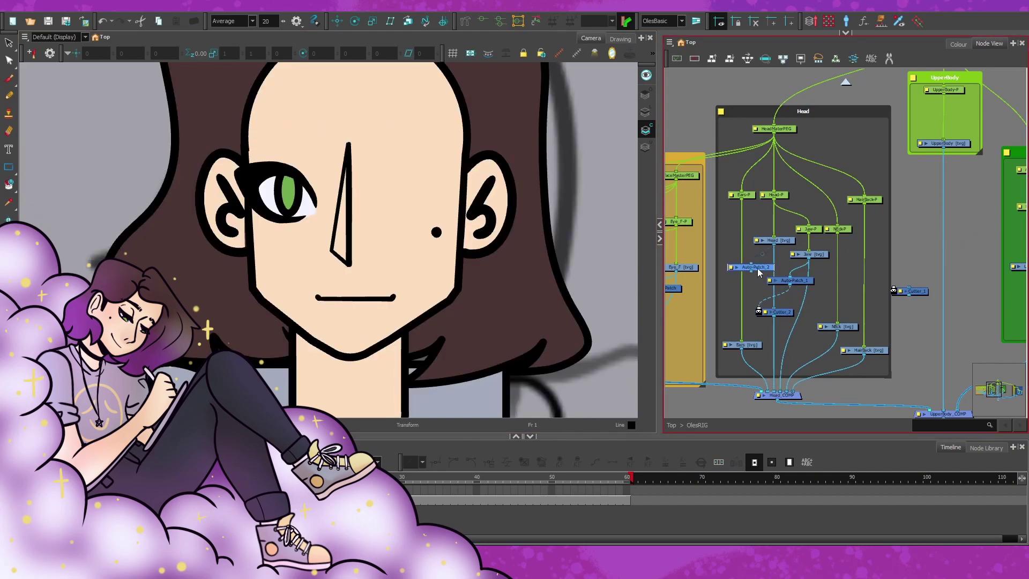
drag(976, 244, 754, 301)
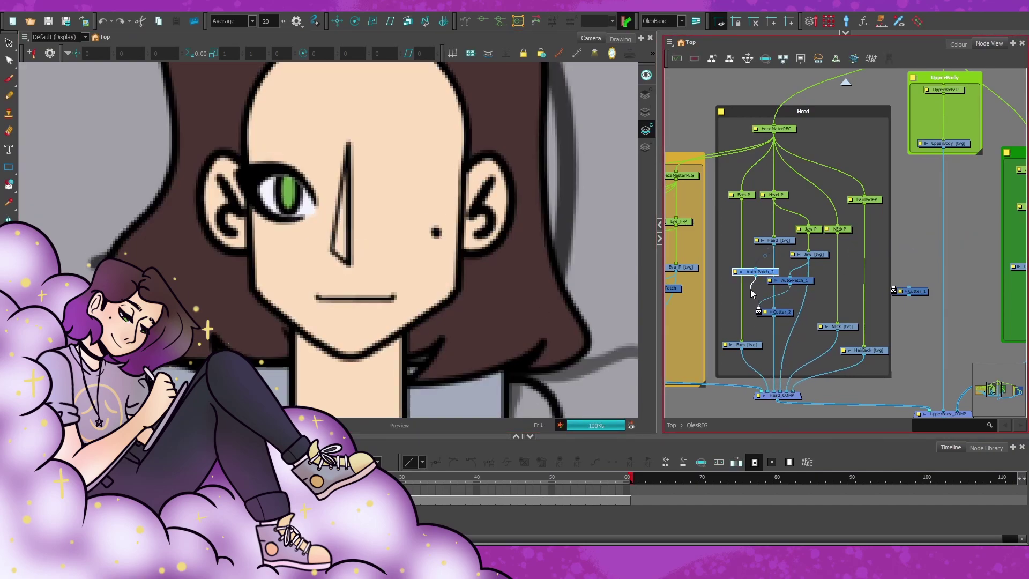
drag(818, 289, 839, 270)
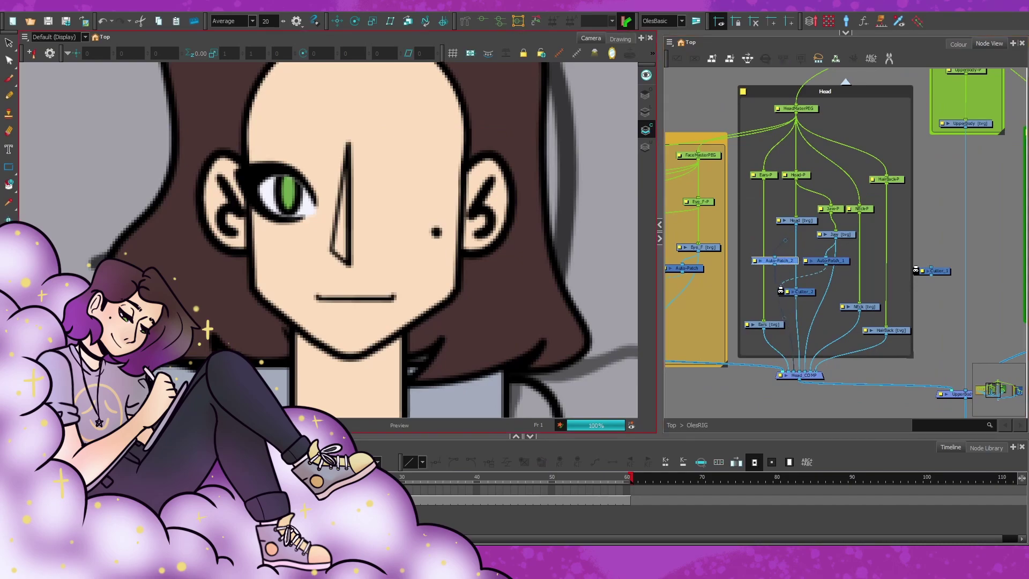
Add another Auto-Patch below the Iris drawing in the Face group and connect it to Face_COMP
scroll(931, 288, down, 2)
scroll(782, 373, up, 3)
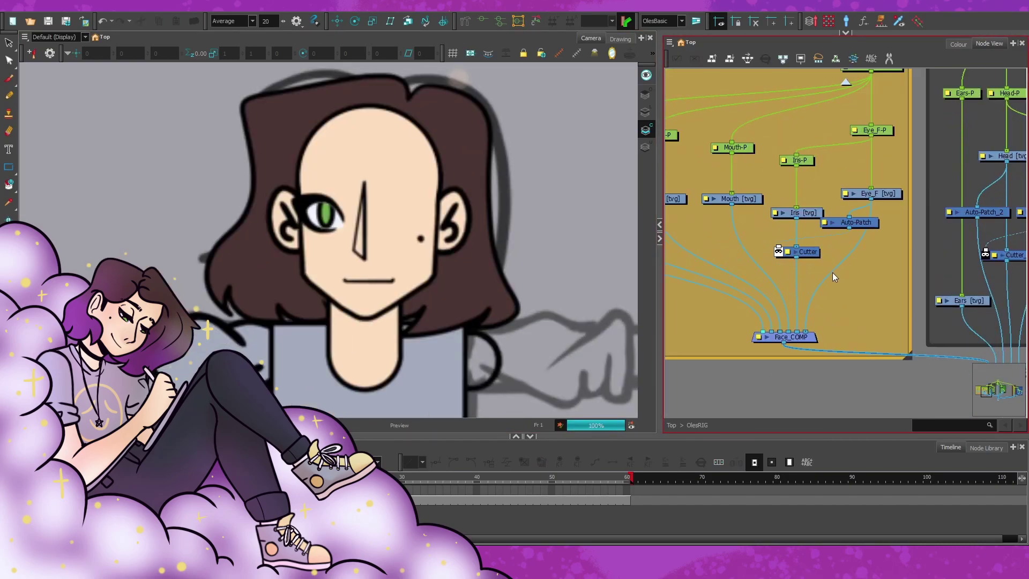
click(840, 268)
scroll(371, 260, up, 2)
scroll(371, 260, down, 5)
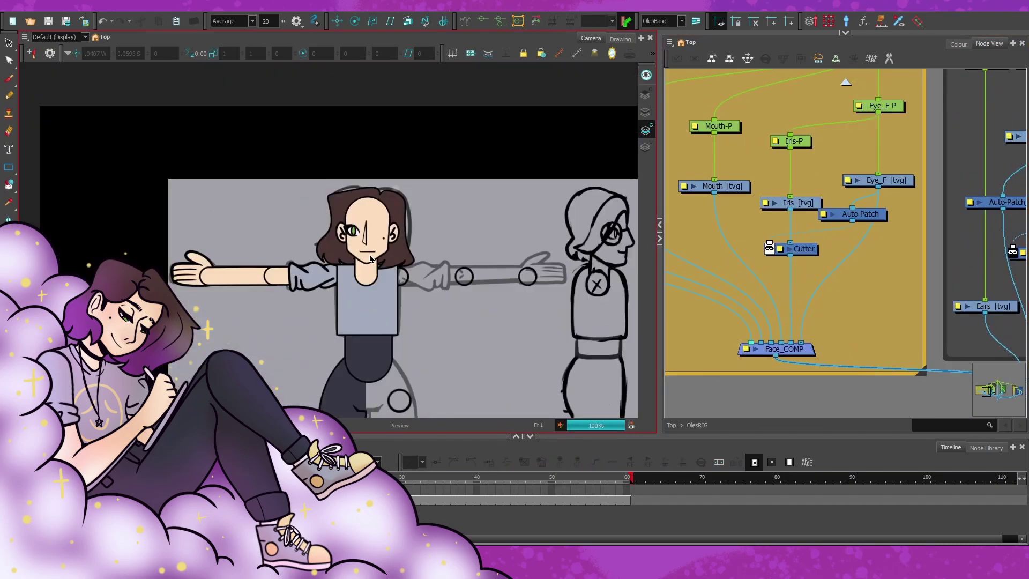
scroll(371, 259, up, 4)
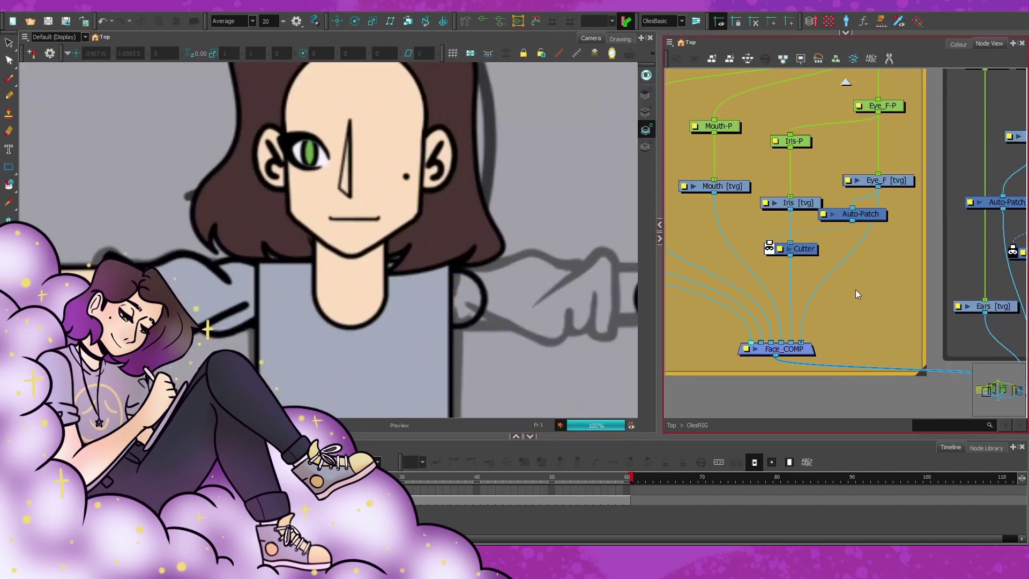
drag(783, 346, 761, 347)
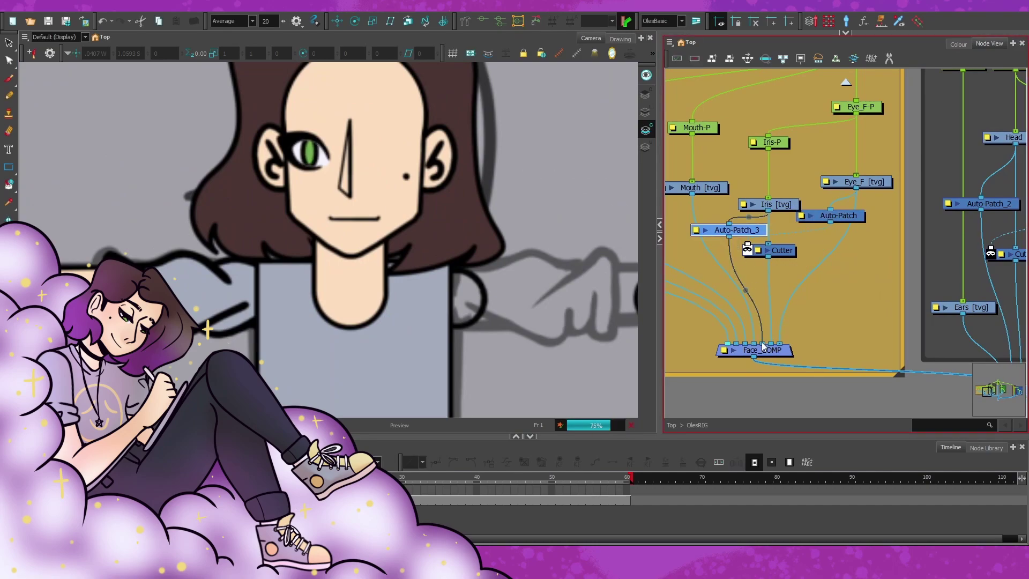
Reconnect the Ears-P peg under Head-P in the Head group
scroll(754, 307, down, 3)
scroll(739, 188, up, 3)
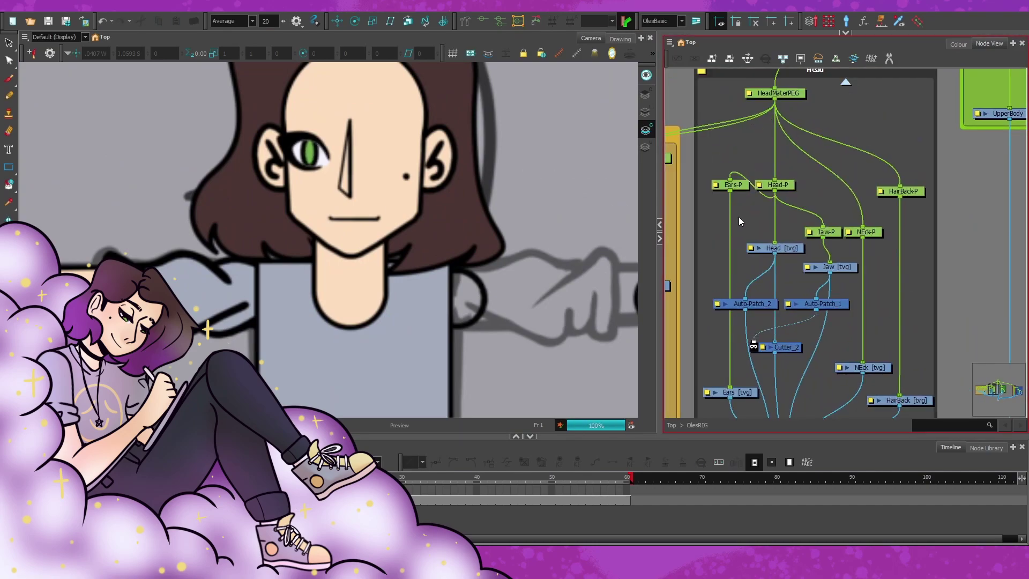
Move Ears-P beside the Head drawing and raise Head-P to tidy the Head group
drag(739, 188, 729, 247)
drag(777, 185, 778, 163)
click(408, 263)
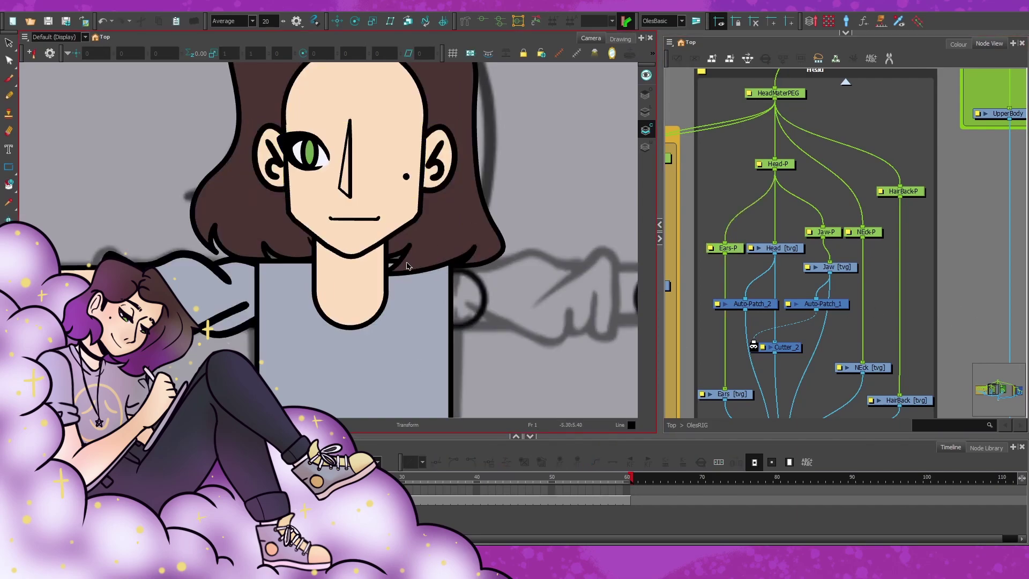
scroll(407, 264, down, 4)
Try to outline the UpperBody drawing from corner to corner with an envelope deformer
key(alt+4)
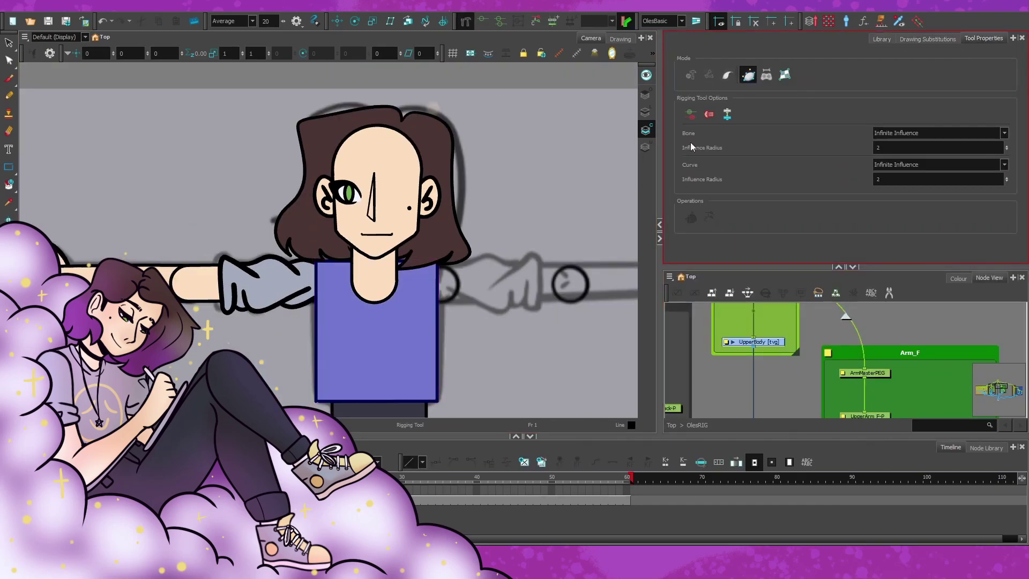
click(726, 114)
scroll(375, 241, up, 3)
click(328, 123)
click(328, 297)
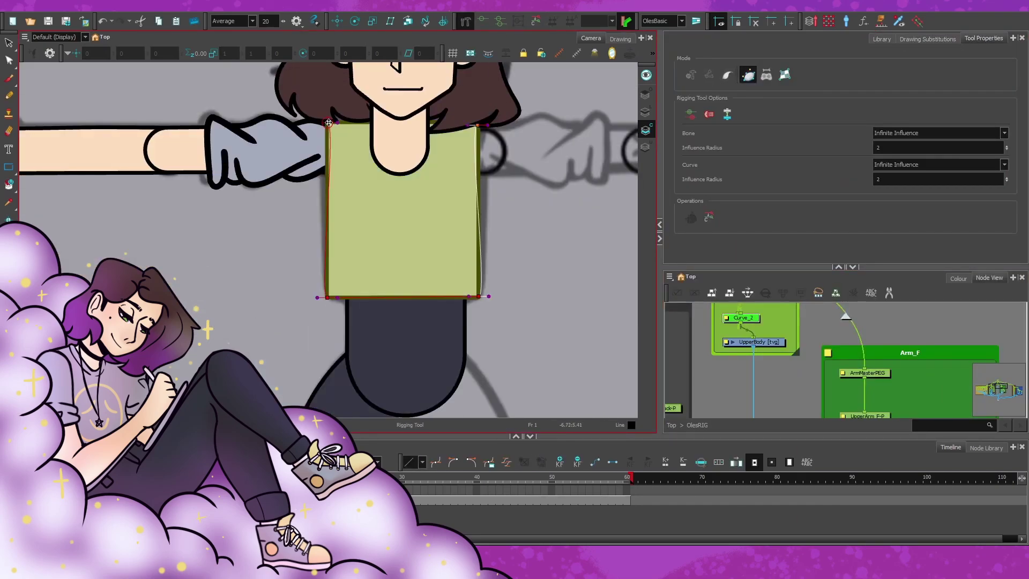
click(328, 122)
scroll(335, 121, up, 3)
scroll(362, 181, down, 3)
click(534, 161)
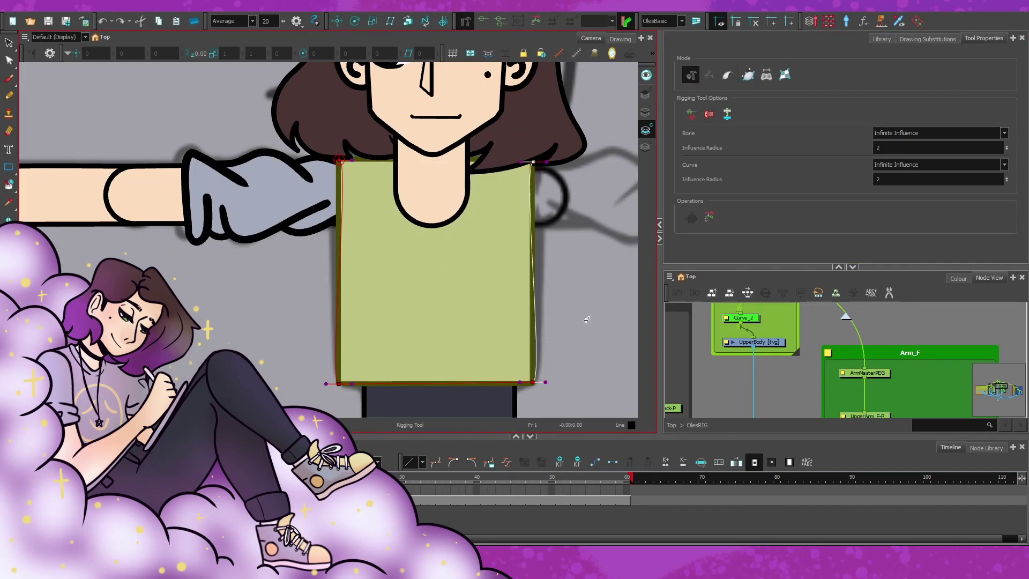
Create a closed chain of curve deformers through the four corners of the UpperBody drawing
click(532, 384)
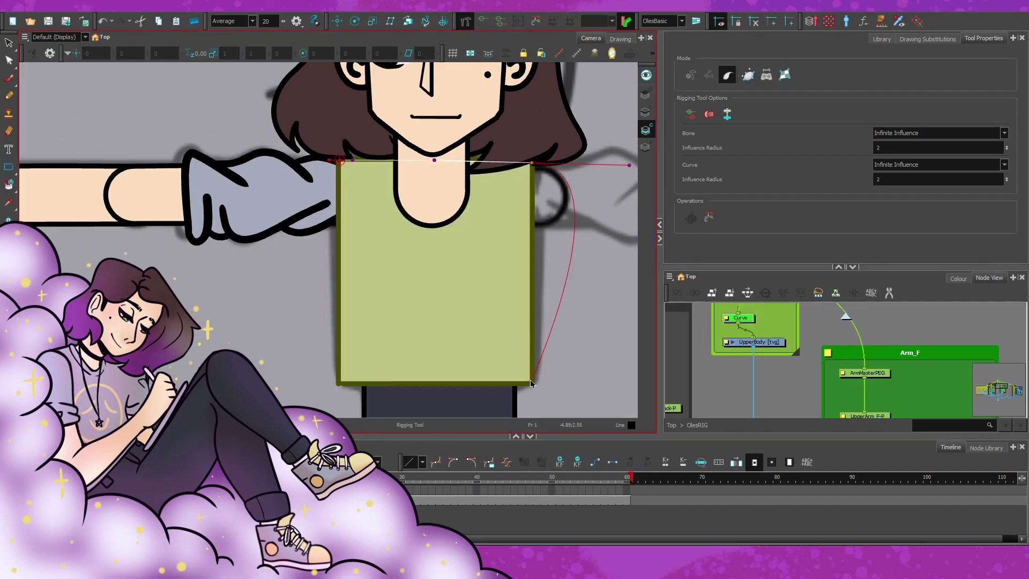
click(339, 384)
click(348, 165)
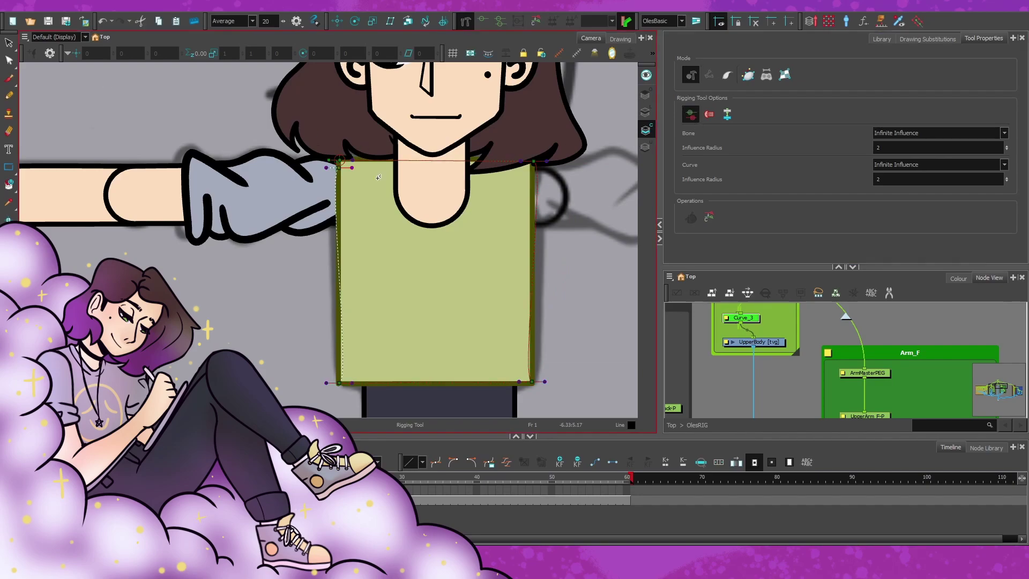
Adjust the deformer's points and handles so the curves follow the UpperBody drawing's edges and meet at its corners
scroll(349, 172, up, 4)
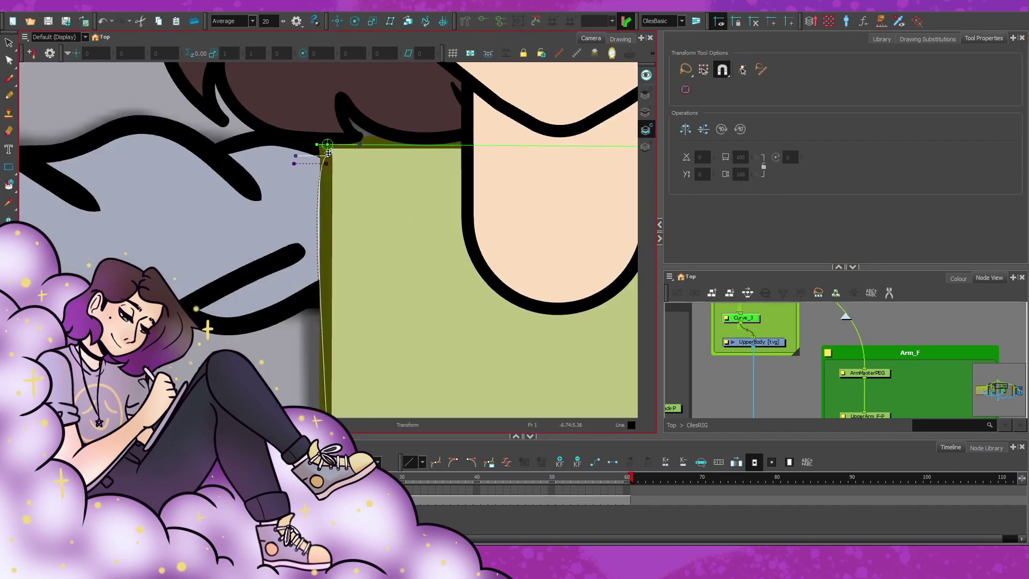
scroll(322, 143, down, 3)
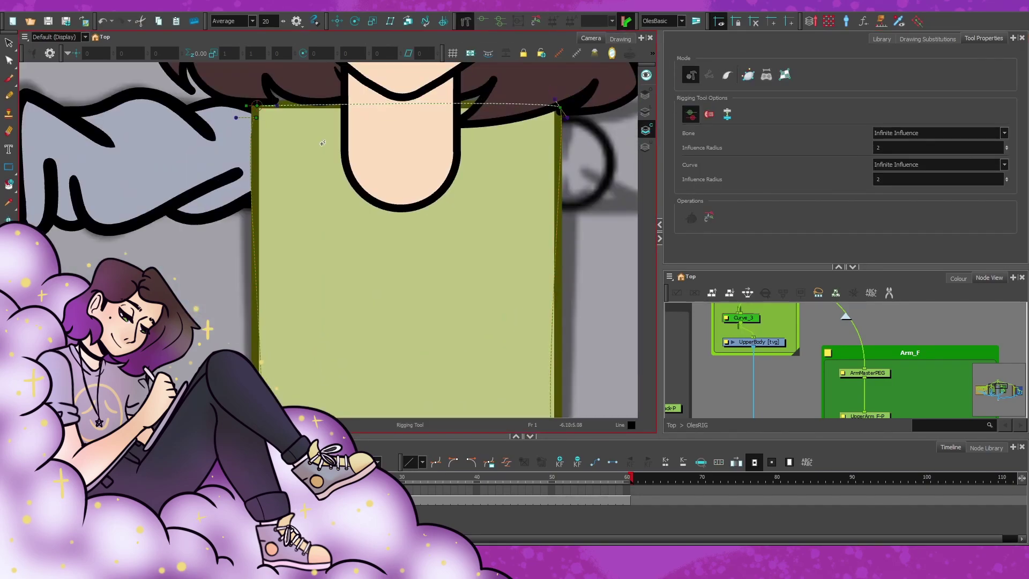
scroll(276, 261, down, 5)
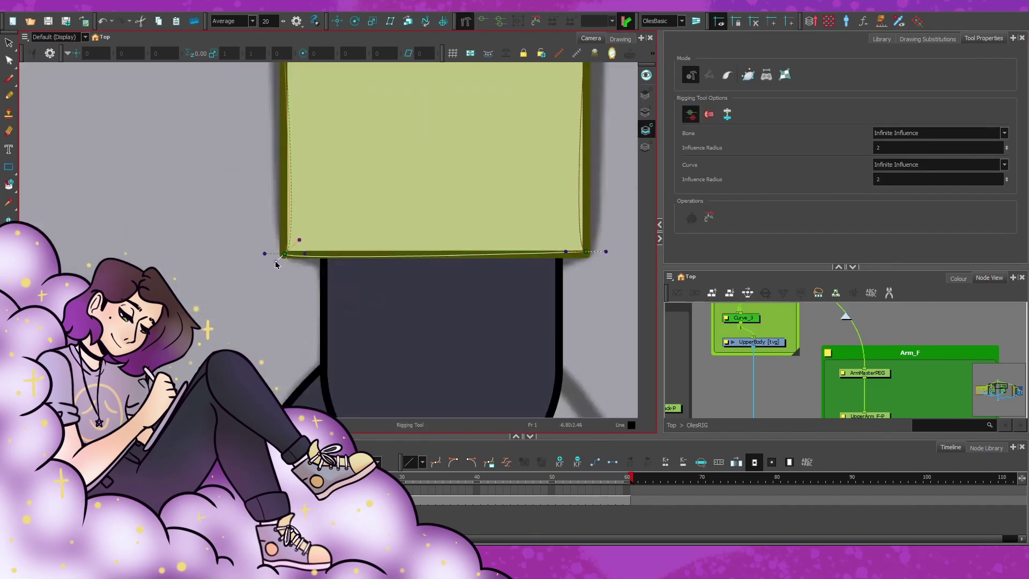
scroll(572, 278, up, 3)
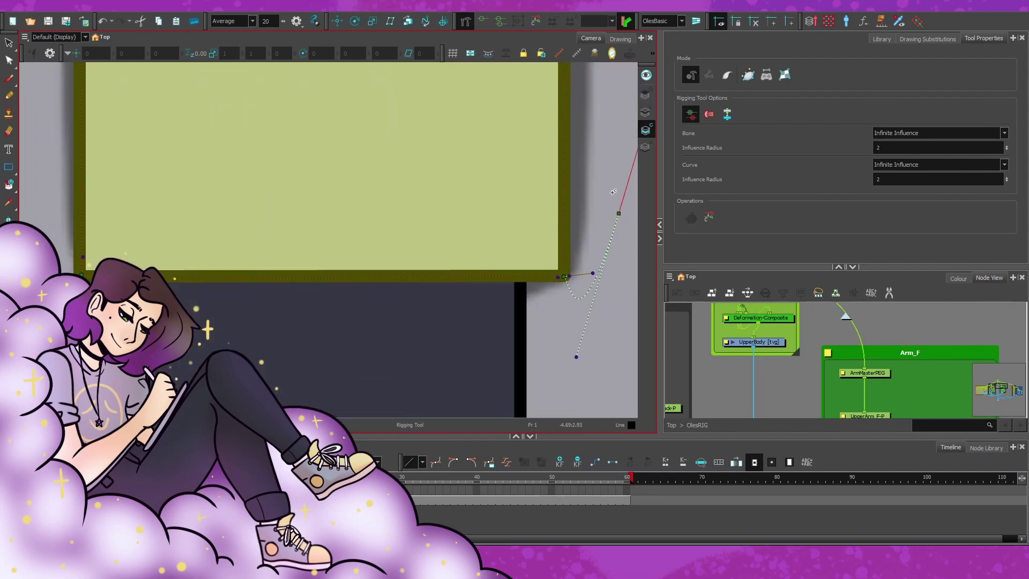
scroll(594, 217, up, 5)
scroll(418, 225, down, 2)
Collect the UpperBody deformer nodes into a group between UpperBody-P and its drawing, and arrange the curve nodes inside it
click(766, 357)
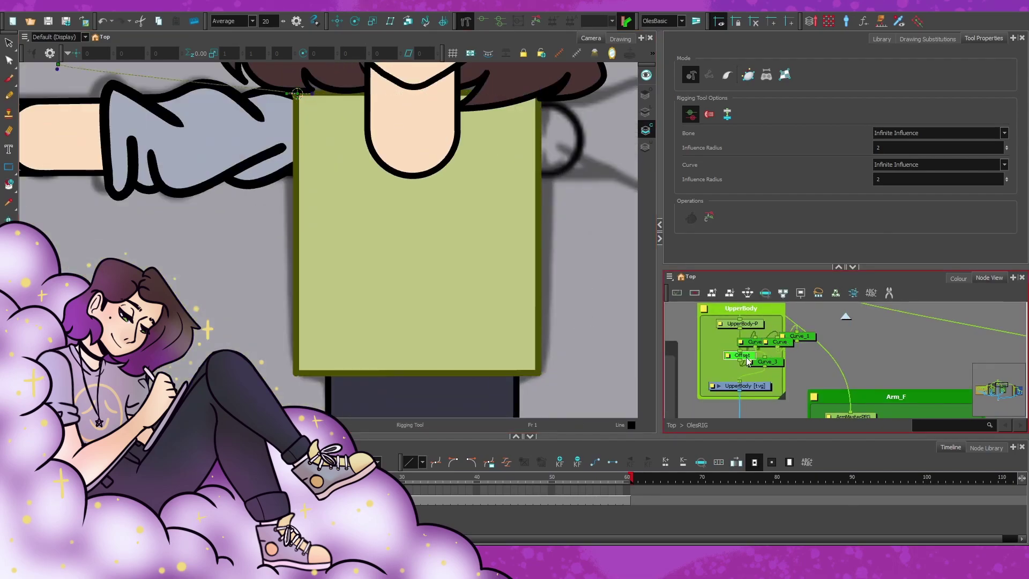
drag(748, 361, 732, 368)
click(755, 370)
click(742, 361)
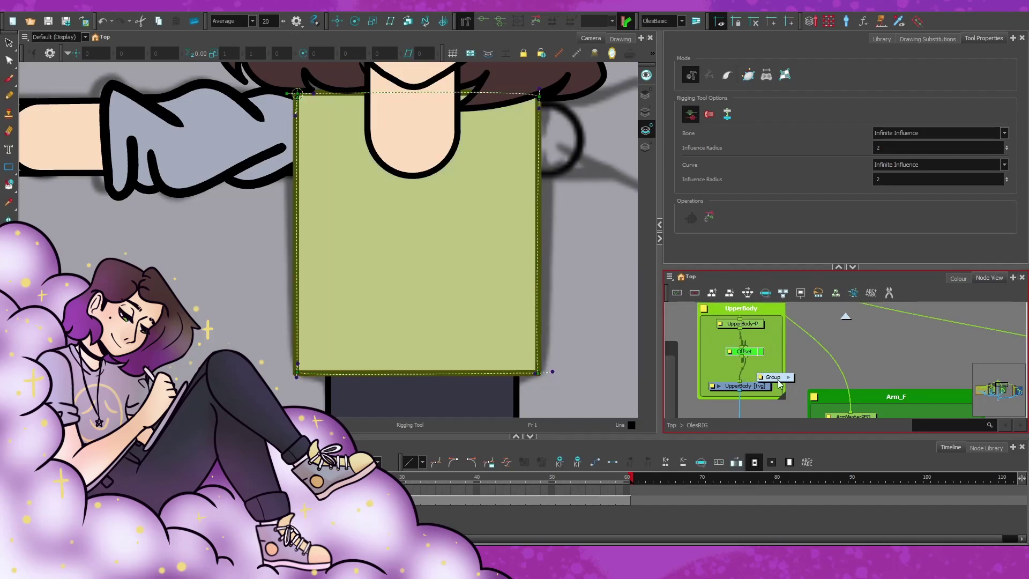
click(775, 366)
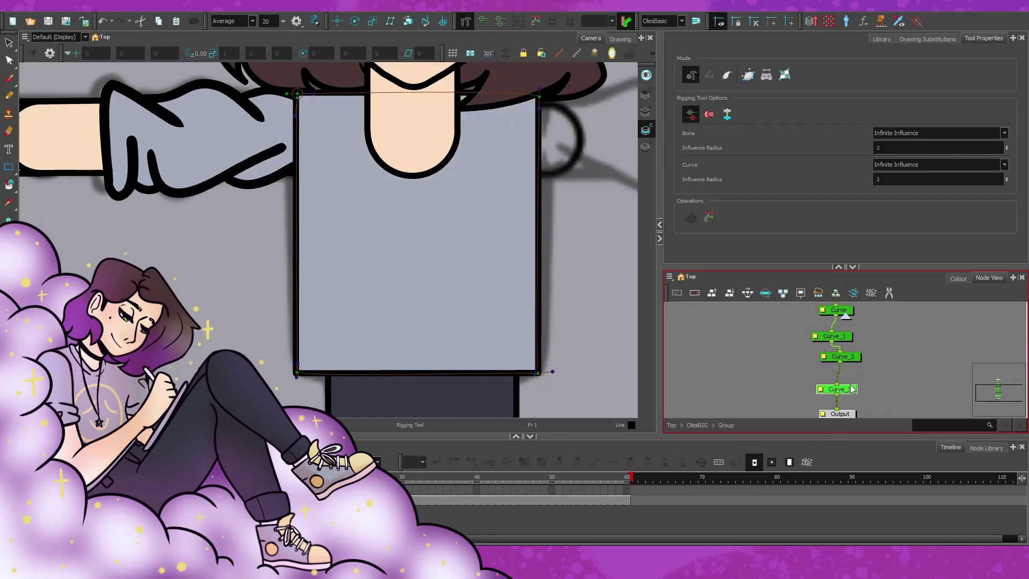
key(ctrl+shift+Return)
Add an Auto-Patch from UpperArm_F in the Arm_F group as the matte of a Cutter below LowerArm_F
scroll(893, 362, down, 3)
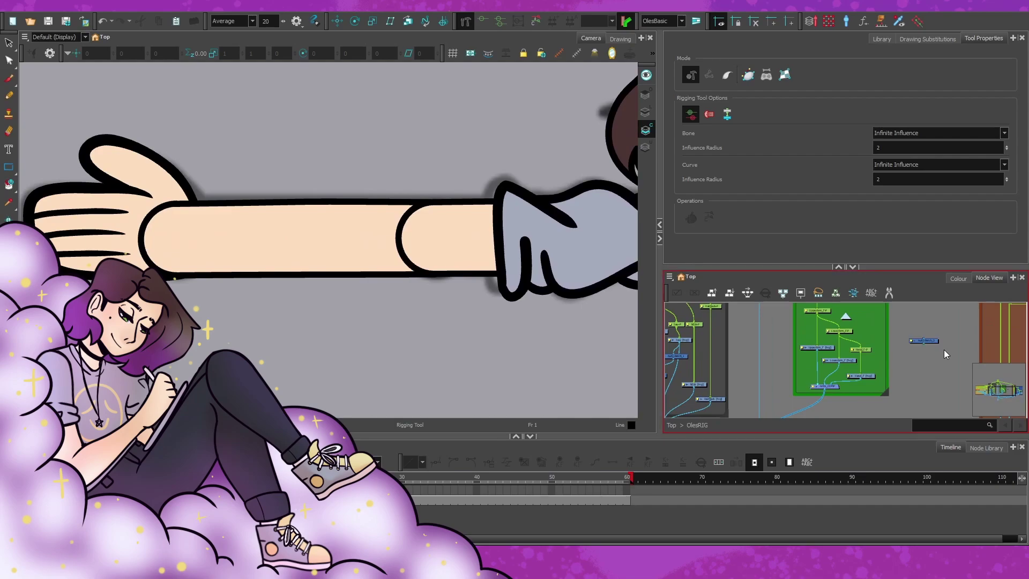
scroll(944, 350, up, 2)
drag(933, 345, 725, 371)
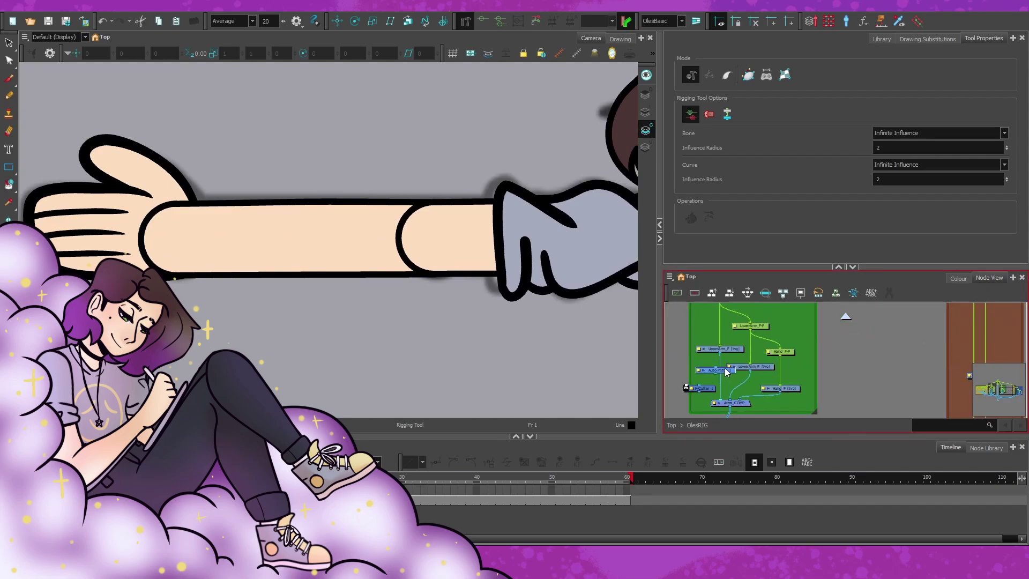
click(839, 266)
click(930, 239)
click(887, 230)
drag(787, 271, 829, 244)
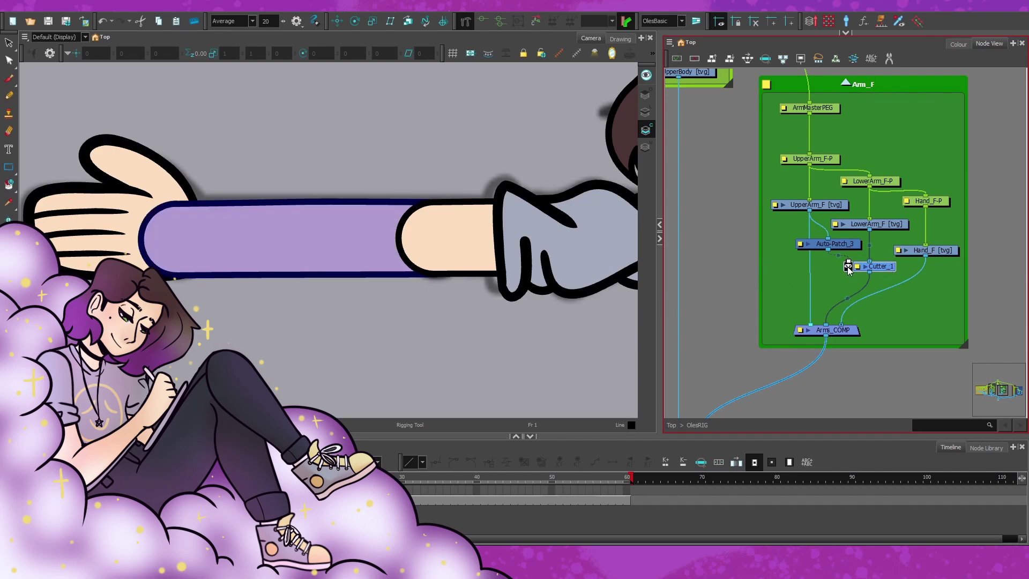
Detach Cutter_1, cut UpperArm_F with Cutter_3 using LowerArm_F's Auto-Patch_4 as matte, and connect Auto-Patch_3 to Arms_COMP
key(ctrl+v)
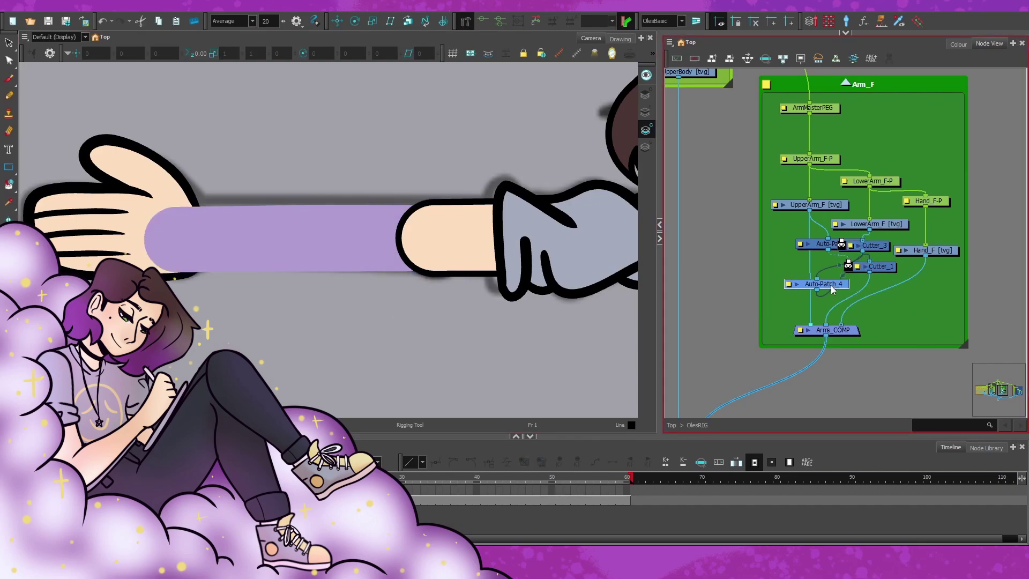
drag(886, 272, 910, 381)
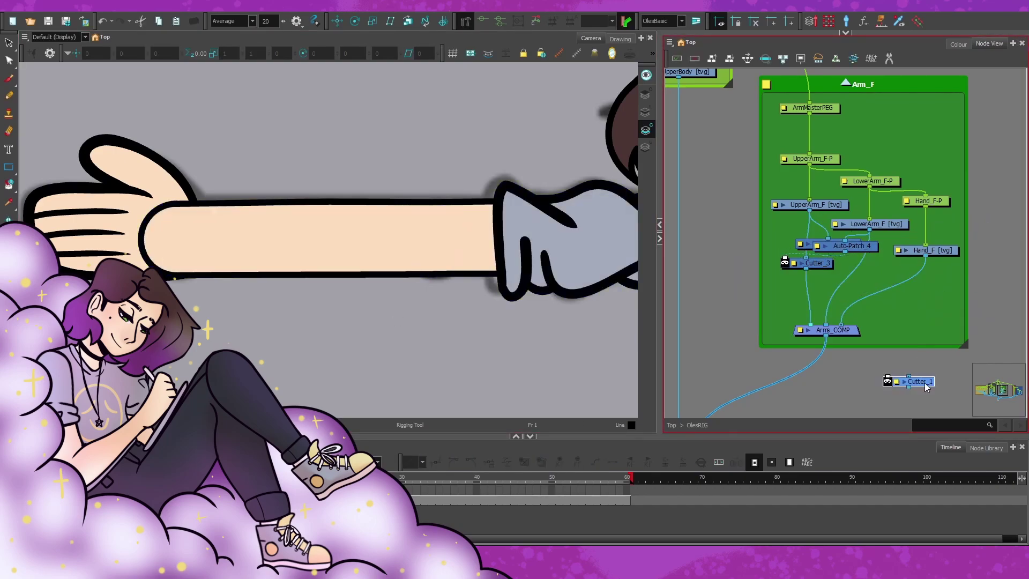
mouse_move(819, 263)
mouse_down()
mouse_move(826, 277)
mouse_move(830, 268)
mouse_up()
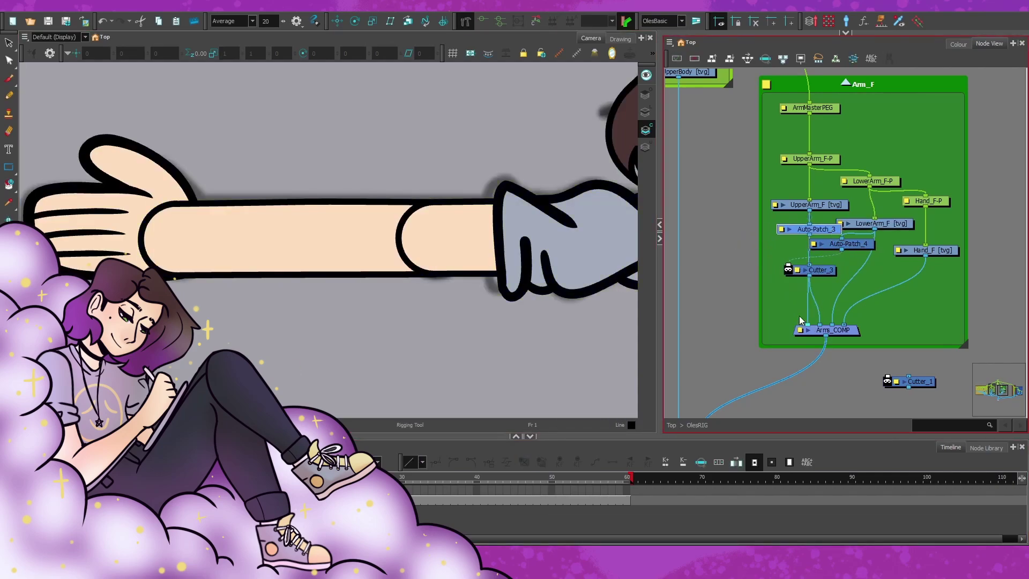
drag(879, 181, 883, 181)
drag(939, 207, 938, 210)
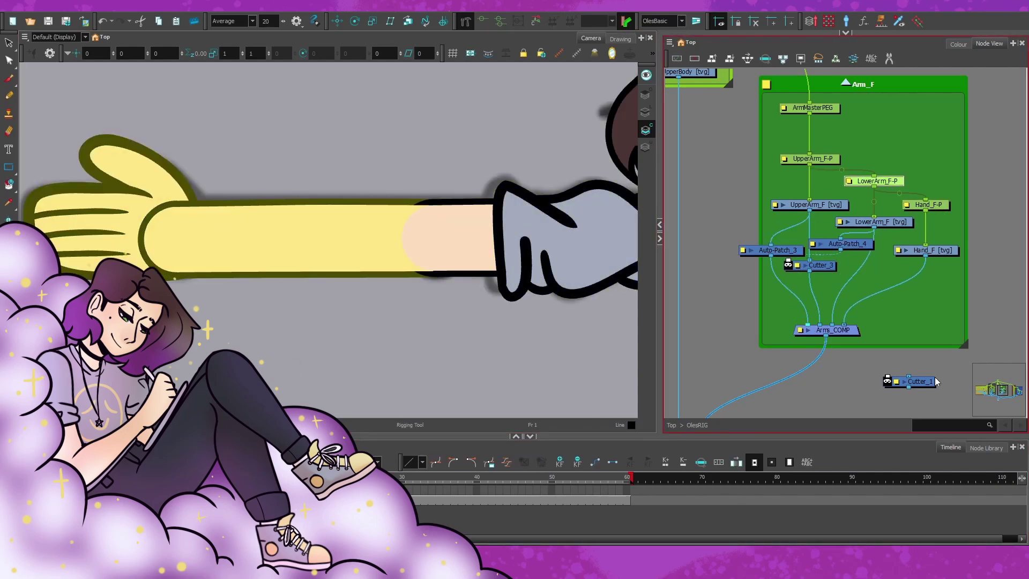
Insert Cutter_1 below LowerArm_F with Hand_F's Auto-Patch_5 as its matte, and space out the Arm_F nodes
key(ctrl+z)
drag(963, 299, 910, 238)
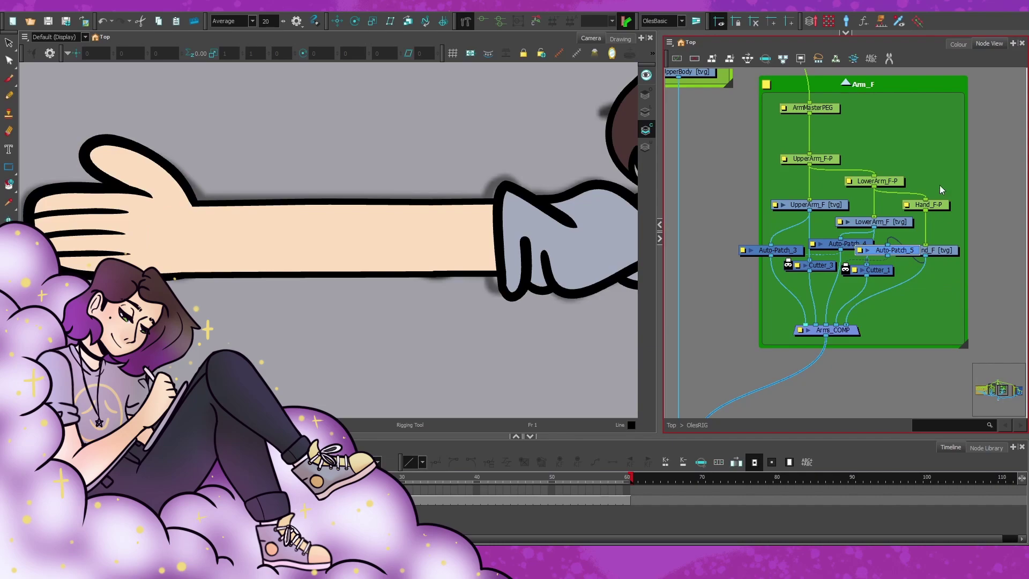
drag(879, 181, 879, 153)
drag(882, 271, 785, 198)
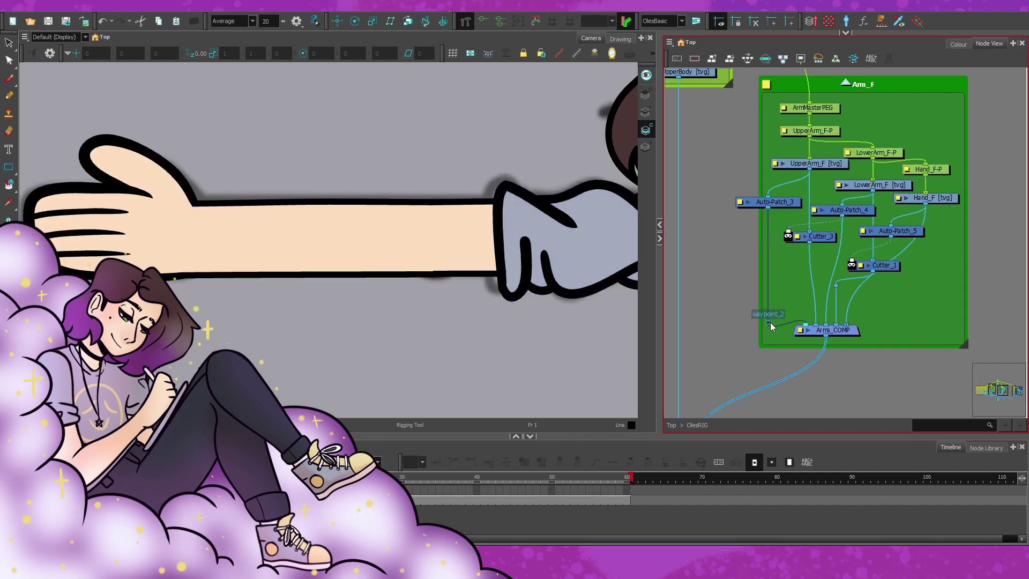
Route the cables to Arms_COMP around the nodes with waypoints and tidy the Arm_F group's layout
drag(923, 86, 905, 90)
click(926, 220)
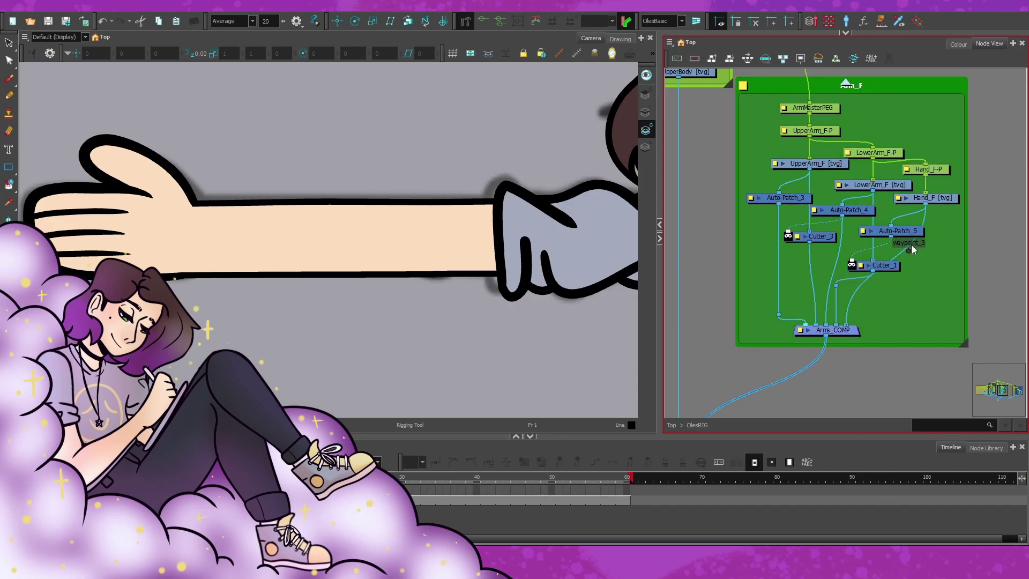
drag(856, 300, 925, 314)
drag(855, 330, 885, 299)
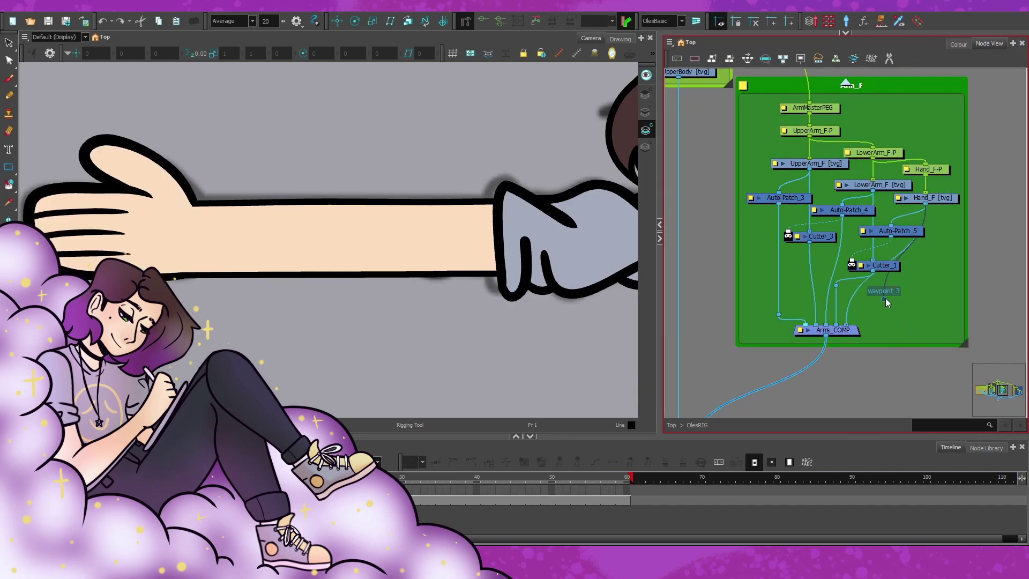
drag(915, 258, 948, 234)
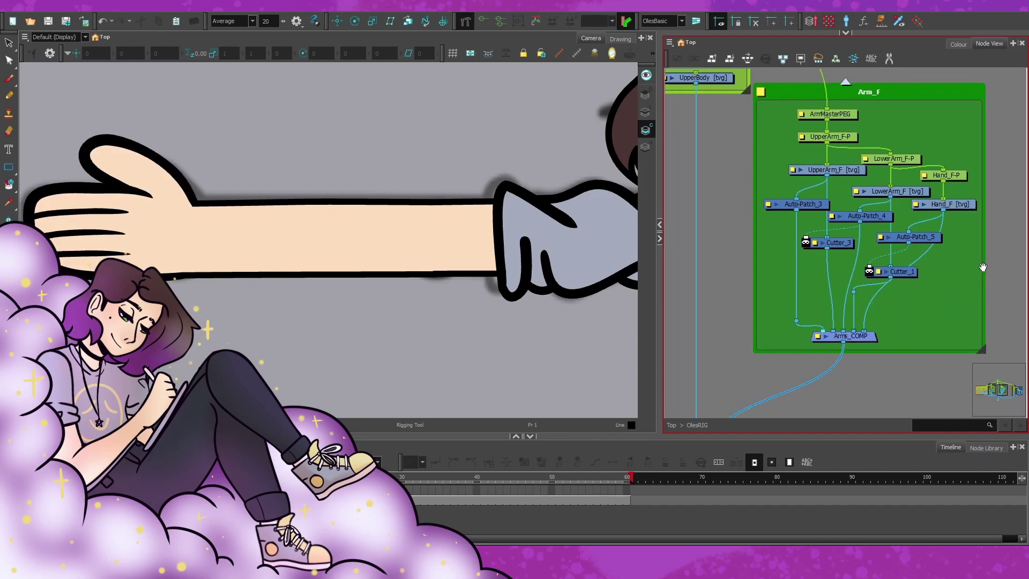
Place the rotation pivots of Hand_F-P at the wrist and LowerArm_F-P at the elbow, and test the joint's rotation
click(933, 180)
key(alt+3)
scroll(498, 287, down, 5)
scroll(252, 218, up, 5)
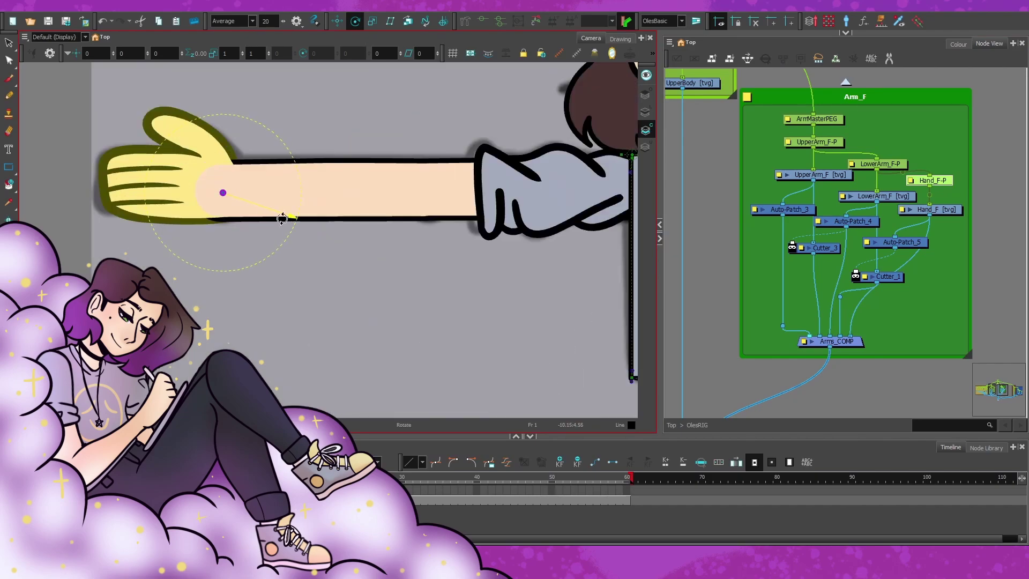
scroll(570, 211, down, 7)
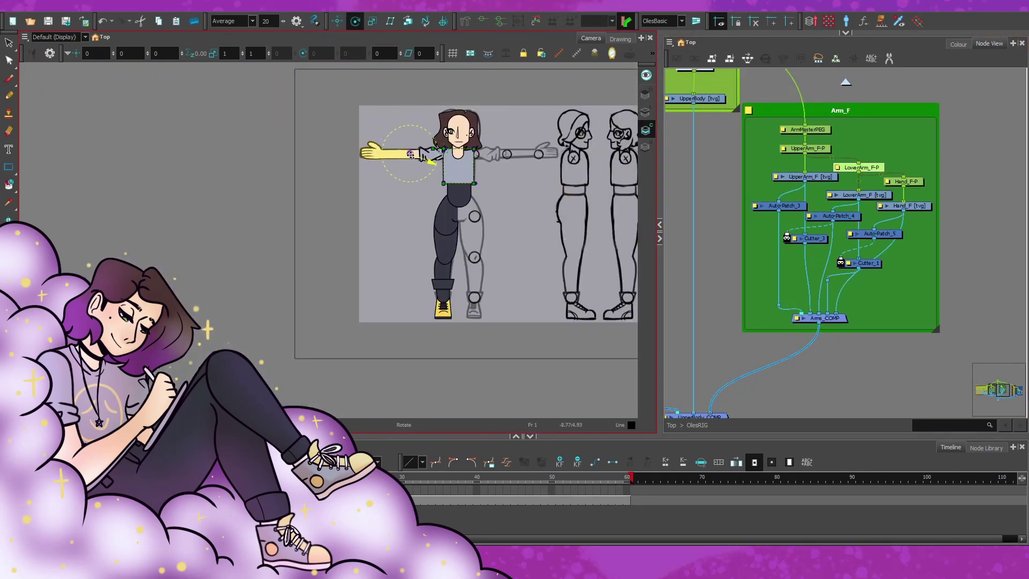
scroll(372, 239, up, 4)
drag(506, 197, 237, 260)
key(ctrl+z)
Place the rotation pivot of UpperArm_F-P at the shoulder and test the arm's rotation
scroll(238, 261, down, 3)
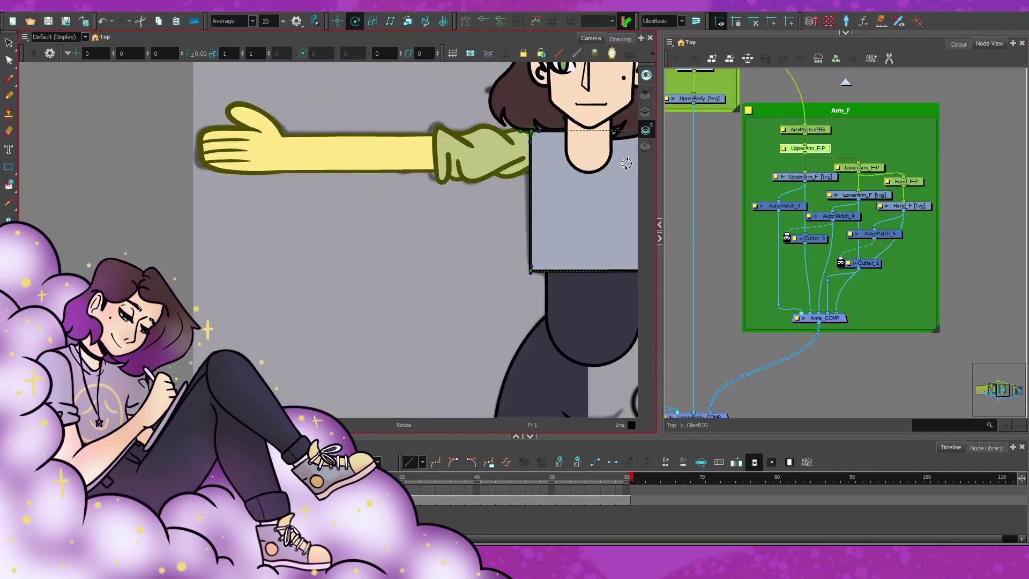
scroll(321, 241, up, 4)
scroll(321, 214, down, 4)
scroll(345, 142, up, 3)
scroll(345, 142, down, 3)
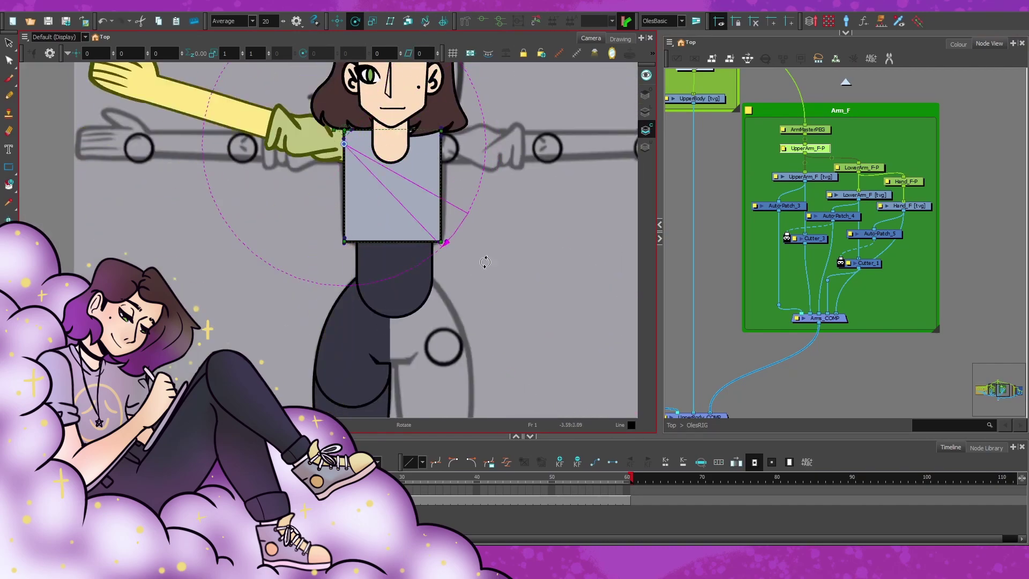
scroll(322, 241, up, 3)
Add Line-Art, Colour-Art and Transparency nodes for Glasses in the Face group, and a Free-Form-Deformer above HairBang
click(833, 284)
scroll(833, 281, down, 3)
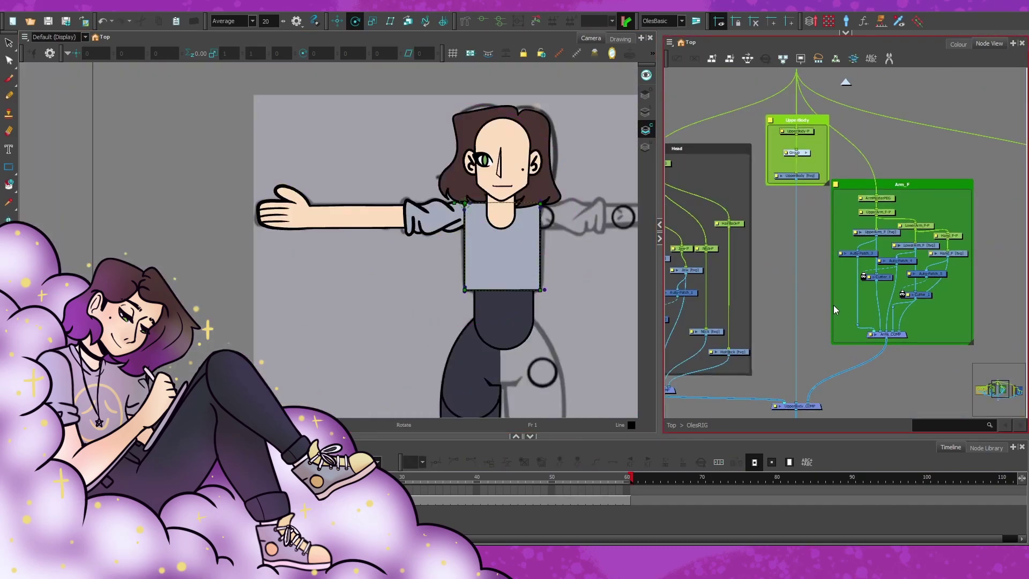
scroll(810, 169, up, 4)
scroll(795, 304, up, 2)
key(ctrl+v)
scroll(775, 254, up, 2)
drag(760, 240, 790, 224)
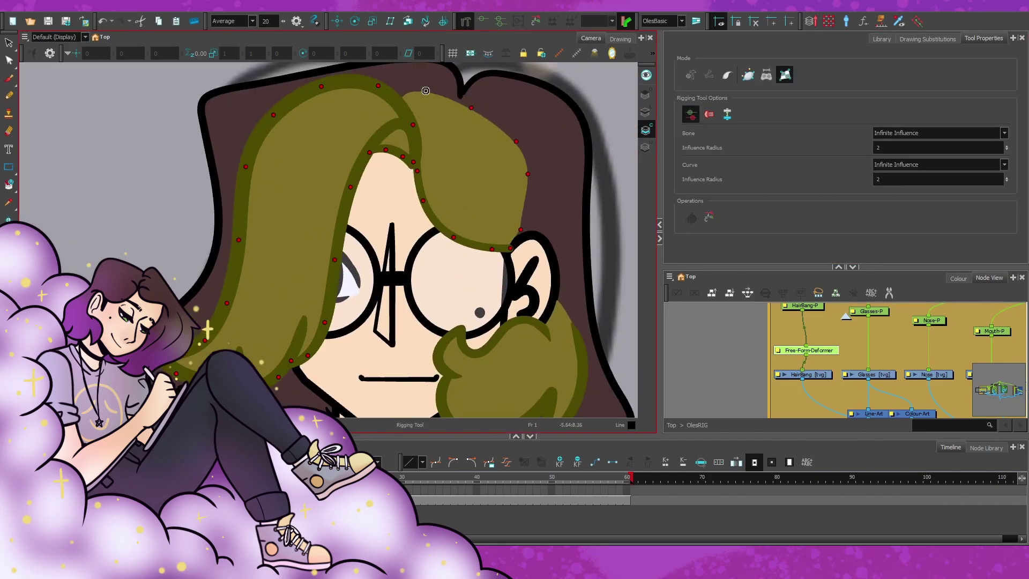
Complete the Free-Form-Deformer points around the HairBang outline and check them with the Transform tool
scroll(467, 265, down, 3)
key(shift+t)
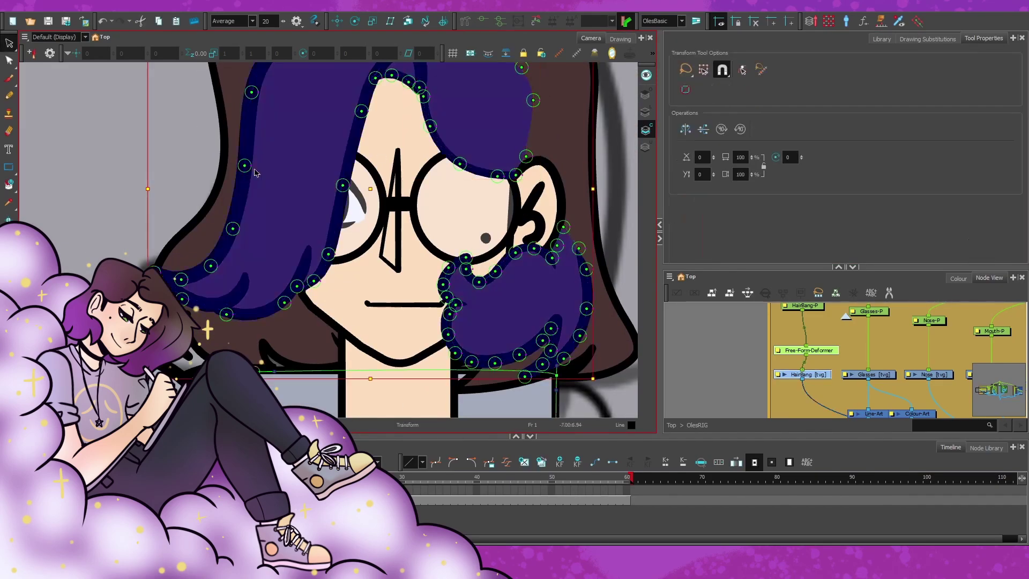
scroll(566, 231, down, 4)
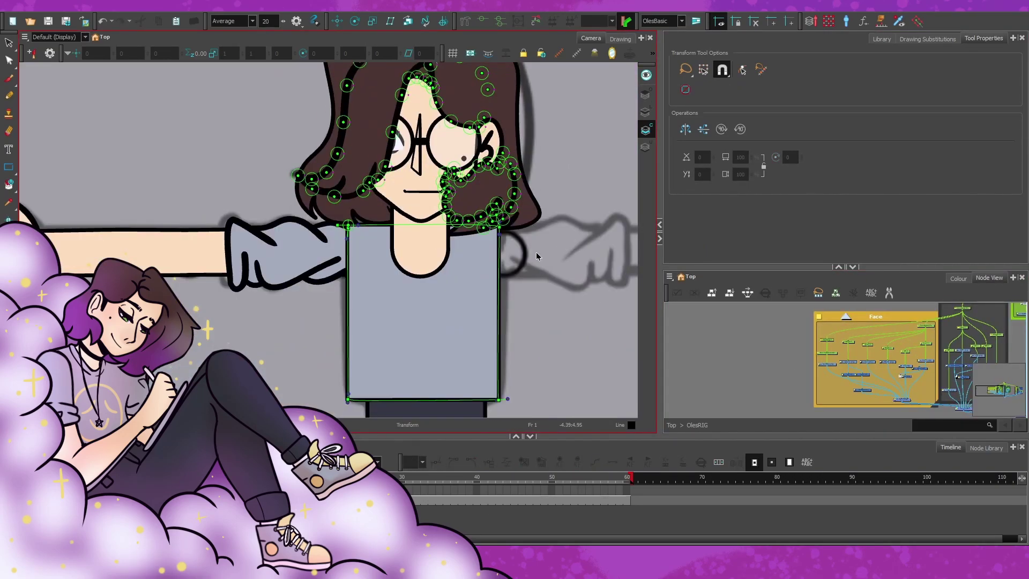
Place the rotation pivot of Head-P at the chin and test the head's rotation
click(839, 266)
scroll(874, 359, up, 3)
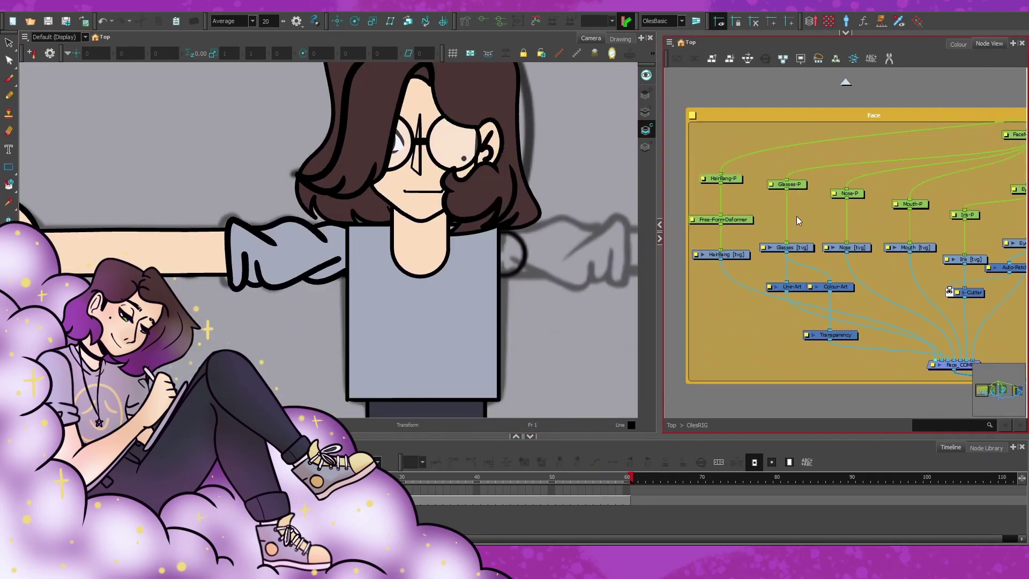
scroll(558, 314, down, 3)
click(787, 185)
key(alt+3)
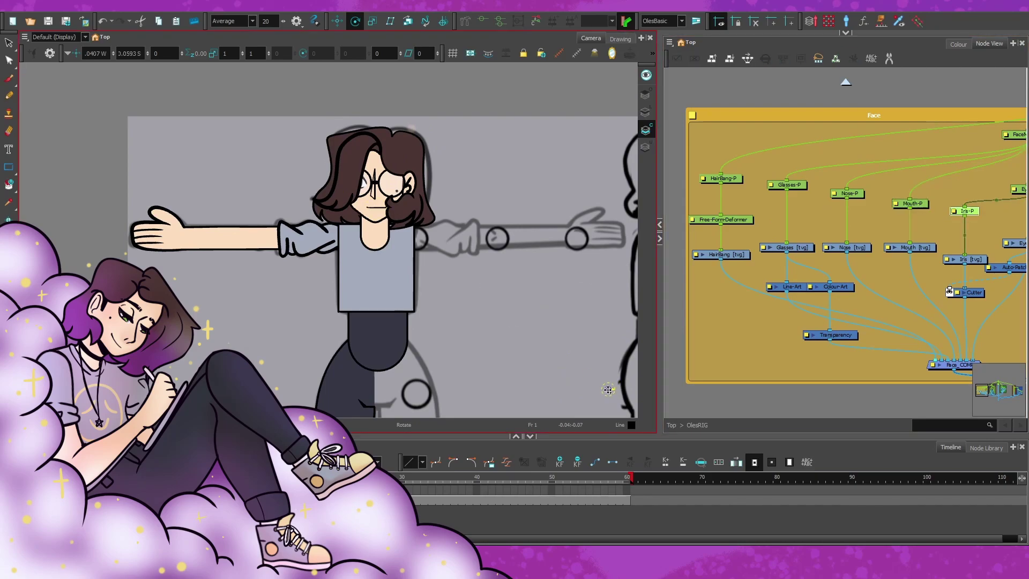
click(376, 187)
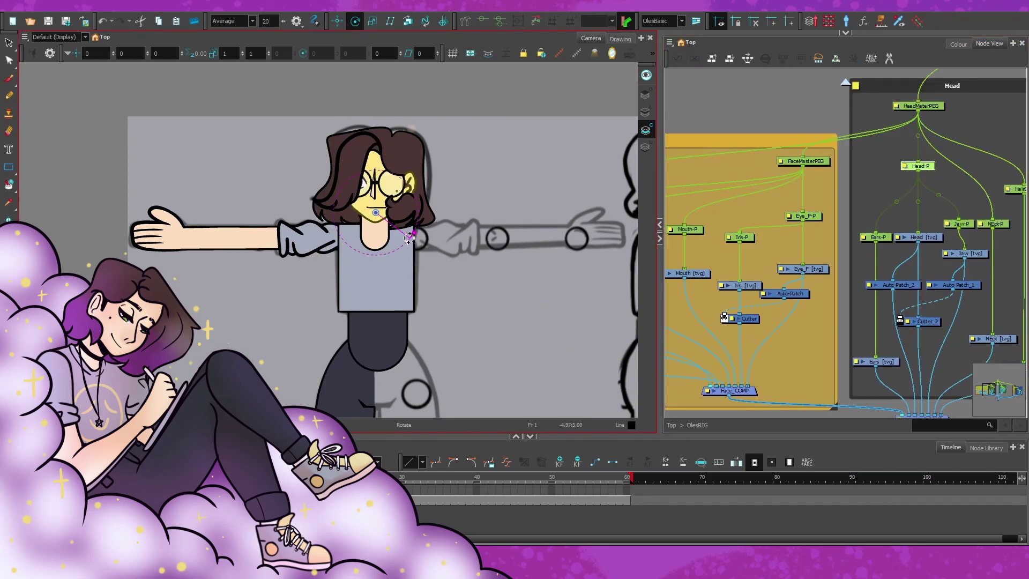
Set the rotation pivots of Neck-P and UpperBodyMasterPEG, placing the upper body's pivot at the waist
key(b)
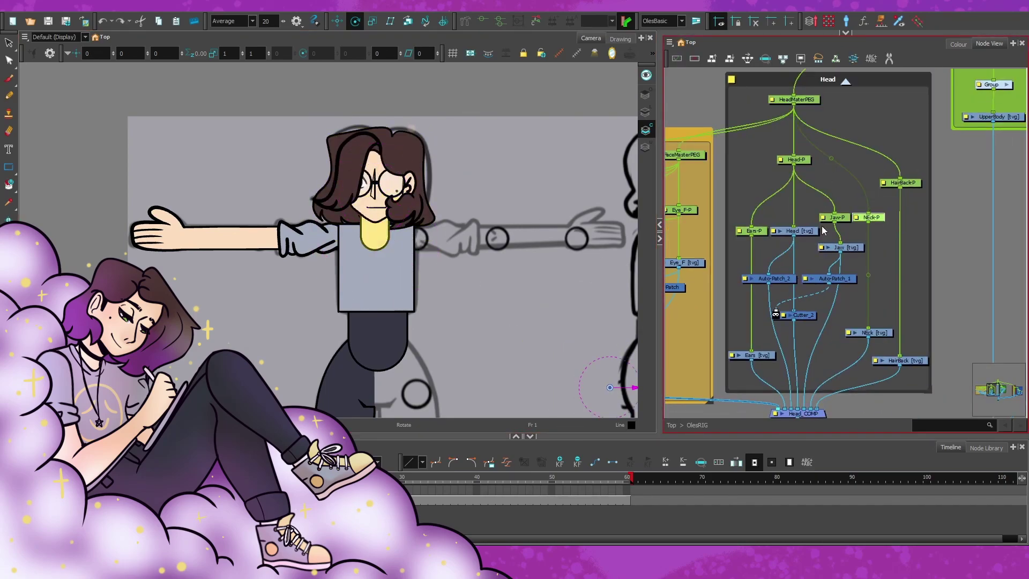
key(shift+b)
key(b)
key(b)
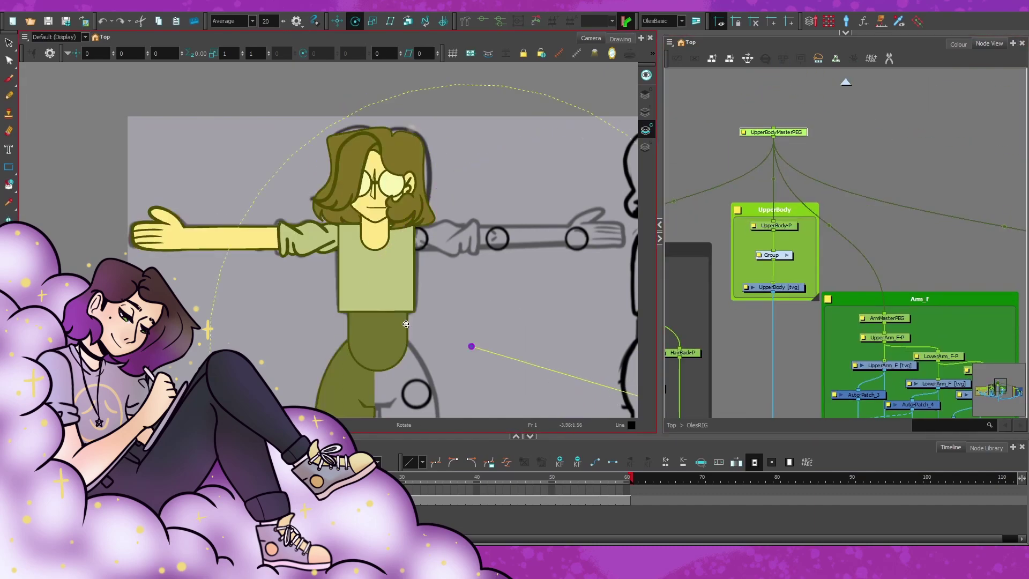
key(shift+b)
click(377, 313)
Place the rotation pivot of Hips_F-P in the middle of the hips and test the rotation
key(shift+b)
scroll(377, 314, down, 5)
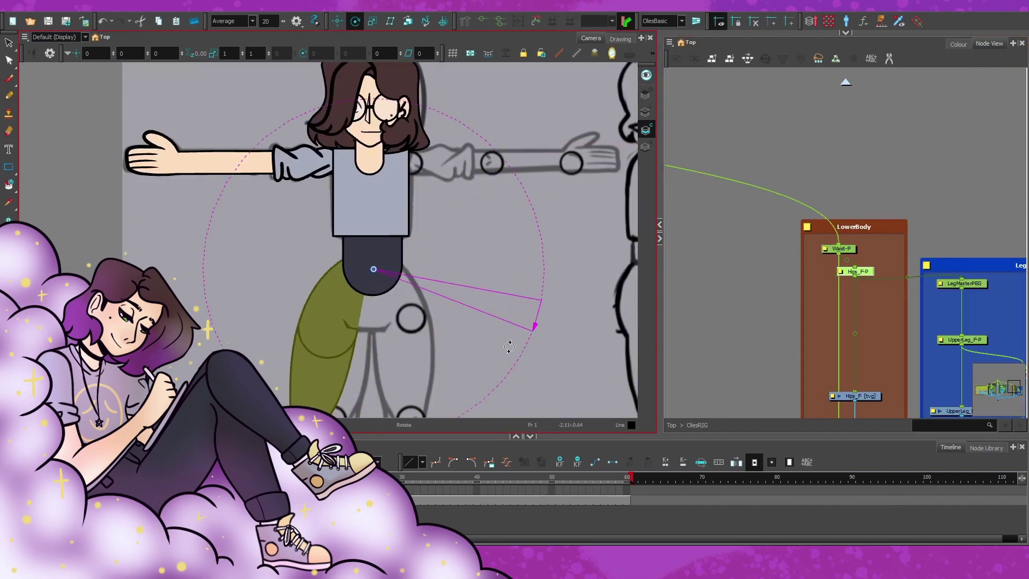
key(shift+b)
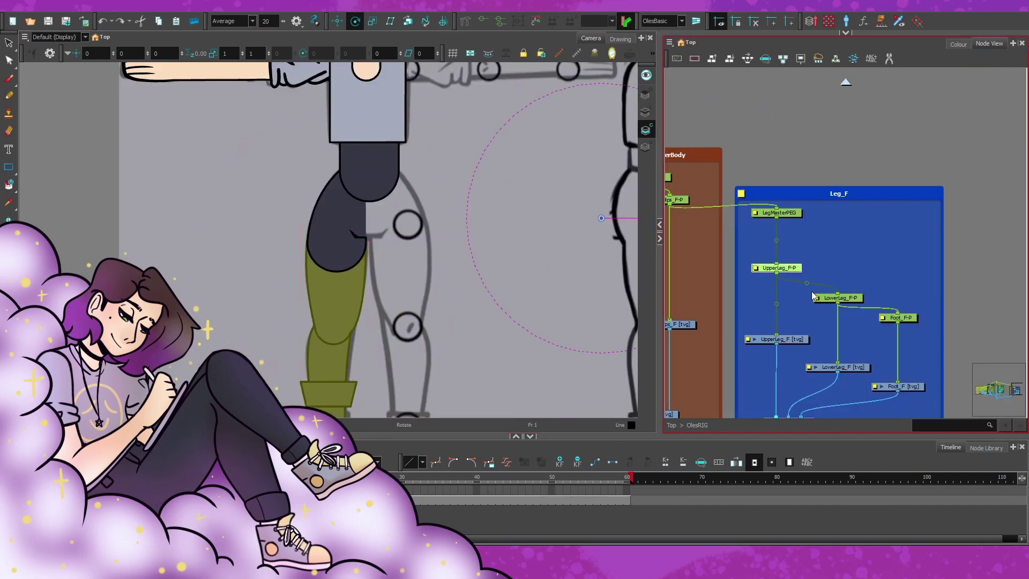
Set the rotation pivots of UpperLeg_F-P and LowerLeg_F-P, with LowerLeg_F-P at the knee, and test the lower leg's rotation
key(shift+b)
key(shift+b)
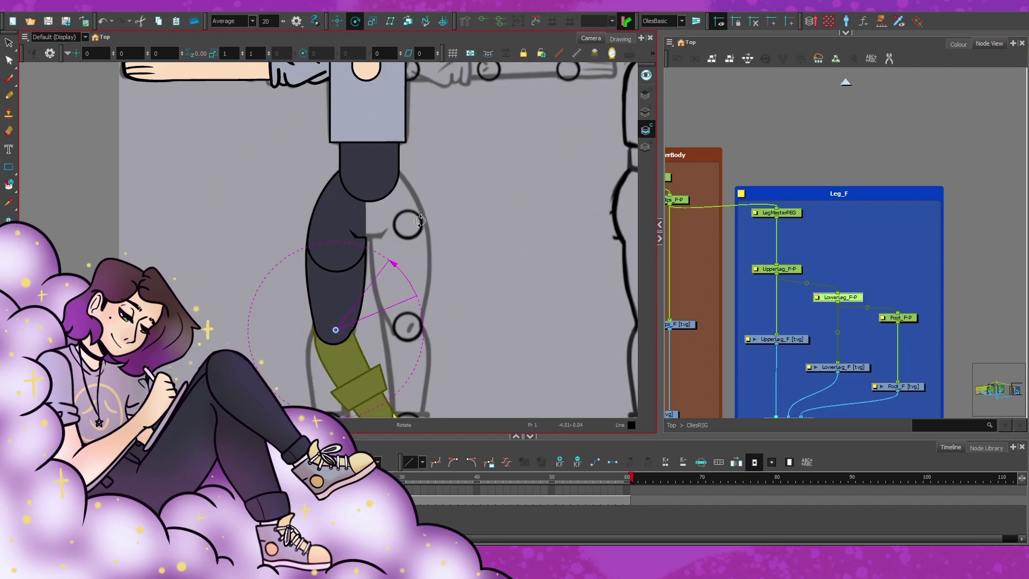
scroll(557, 247, down, 3)
key(b)
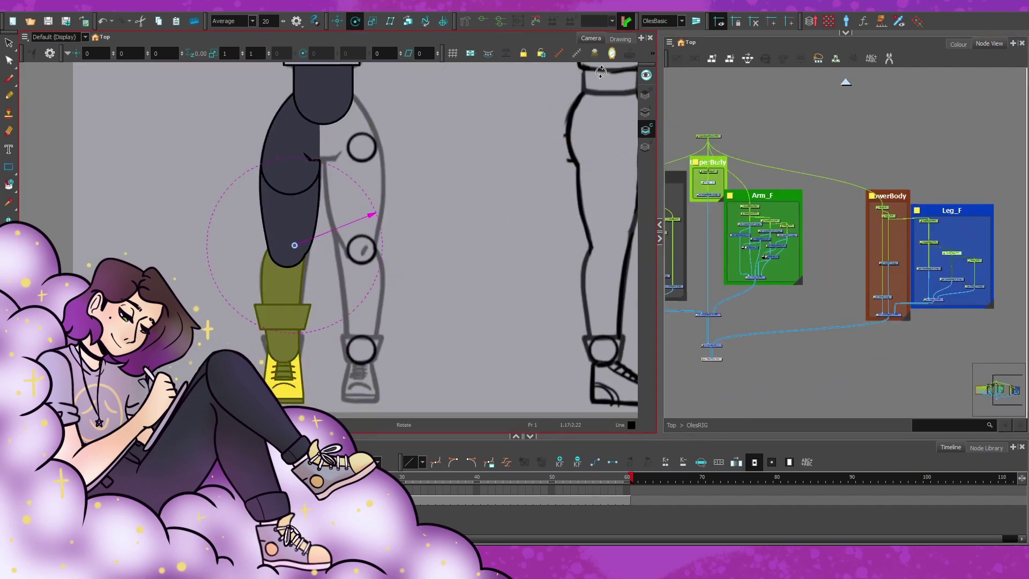
Add Cutter and Auto-Patch nodes in the Leg_F group to link LowerLeg_F with UpperLeg_F and Foot_F with LowerLeg_F
key(shift+m)
click(748, 276)
scroll(748, 276, up, 3)
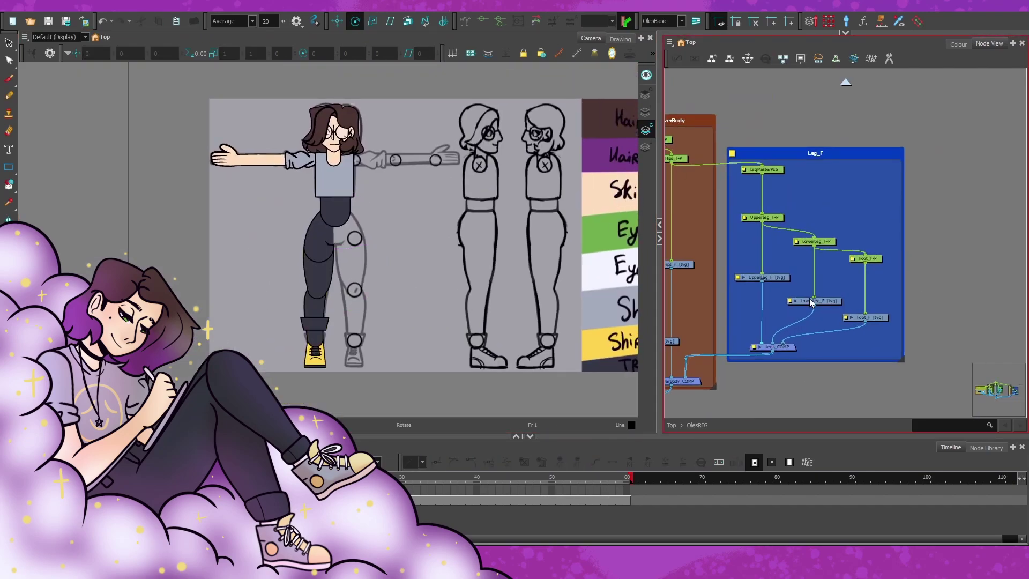
key(ctrl+v)
key(ctrl+z)
key(ctrl+z)
key(ctrl+z)
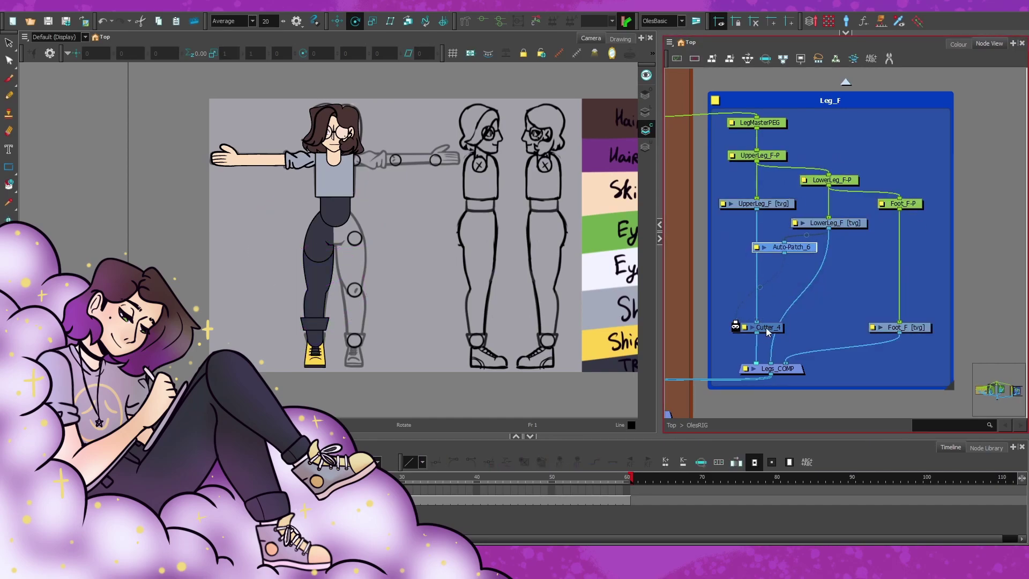
key(ctrl+z)
key(ctrl+z)
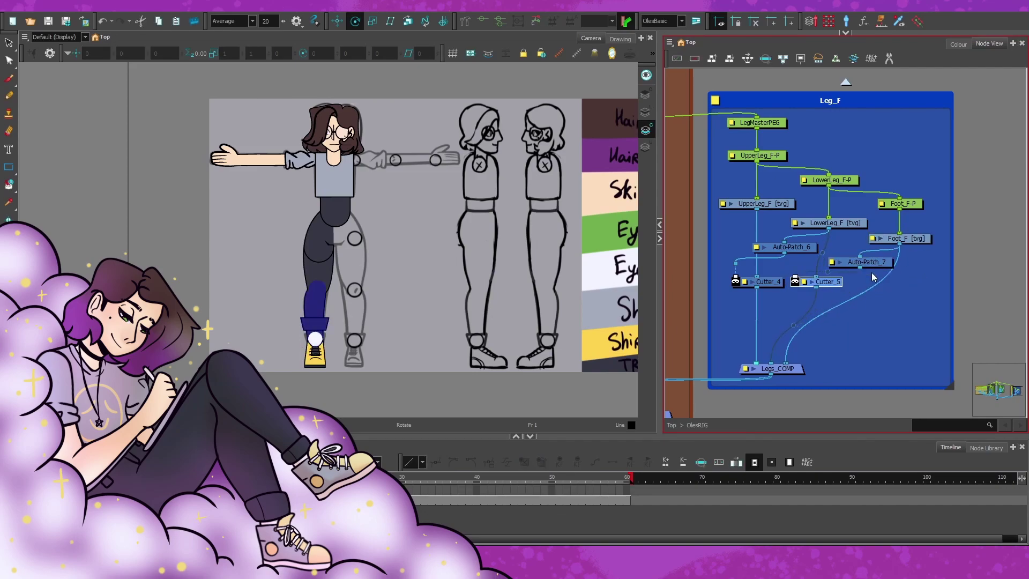
Paint the ankle area of the LowerLeg_F drawing white to match the ankle circle on Foot_F
click(905, 239)
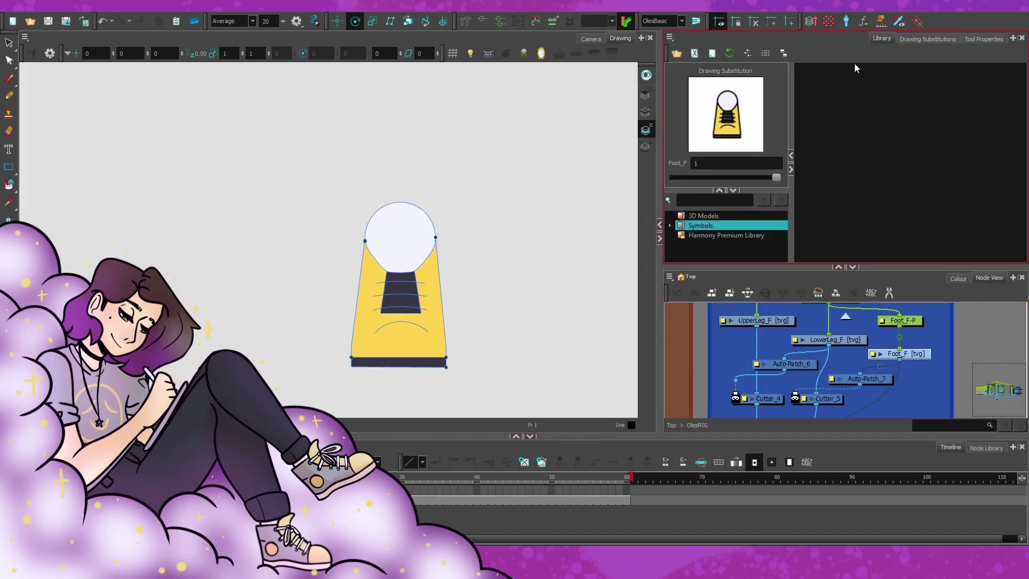
click(590, 39)
scroll(322, 241, up, 5)
click(828, 340)
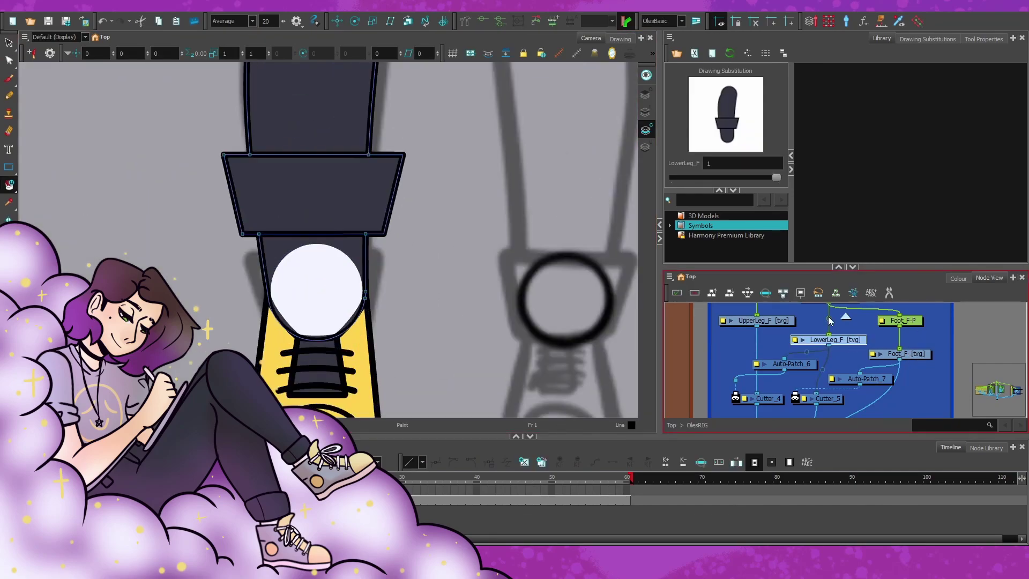
key(alt+s)
click(343, 322)
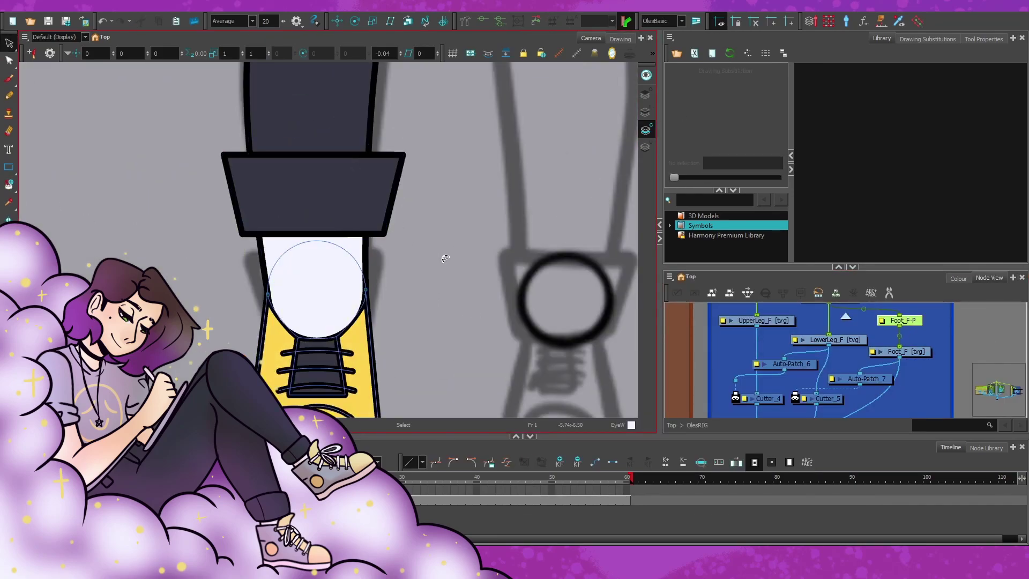
Connect an Auto-Patch in the Leg_F group to the Cutter below Hips_F for the hip joint
key(shift+m)
click(780, 381)
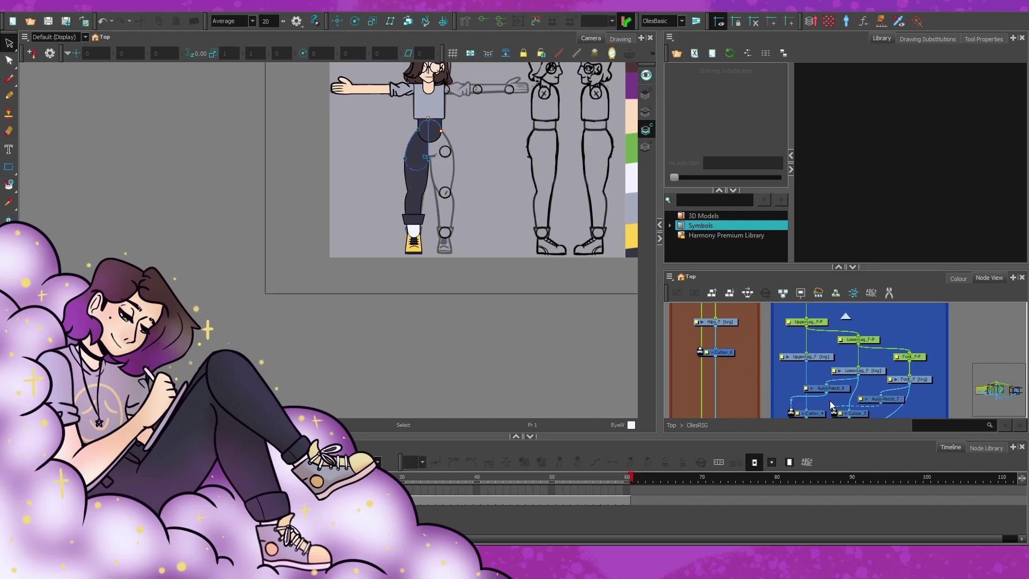
key(shift+m)
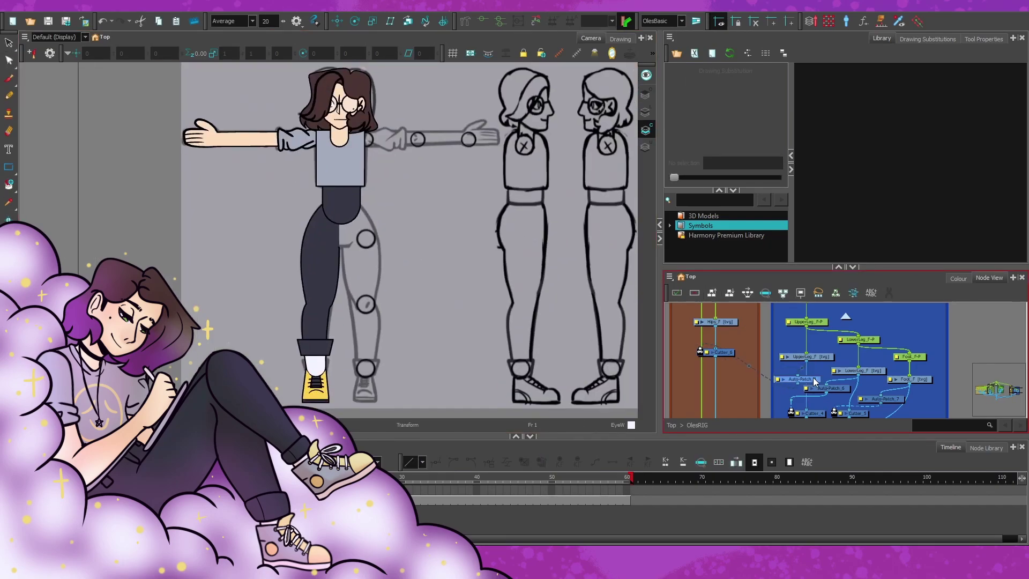
scroll(729, 415, down, 3)
click(839, 267)
scroll(822, 312, up, 5)
click(784, 298)
drag(826, 267, 826, 275)
Widen the Camera view and disable the Glasses drawing in the Face group
key(shift+m)
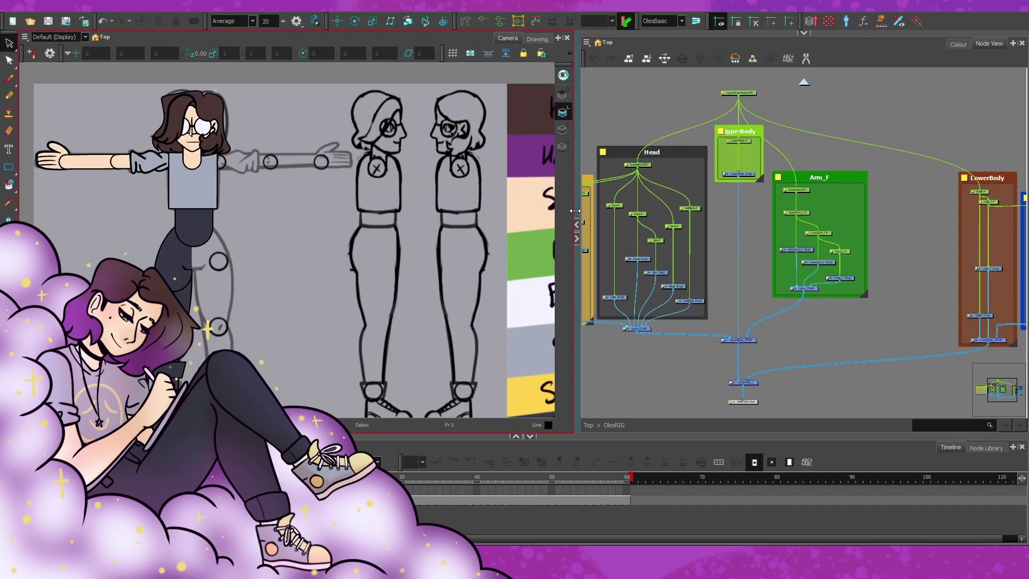
drag(575, 210, 659, 210)
scroll(793, 247, up, 5)
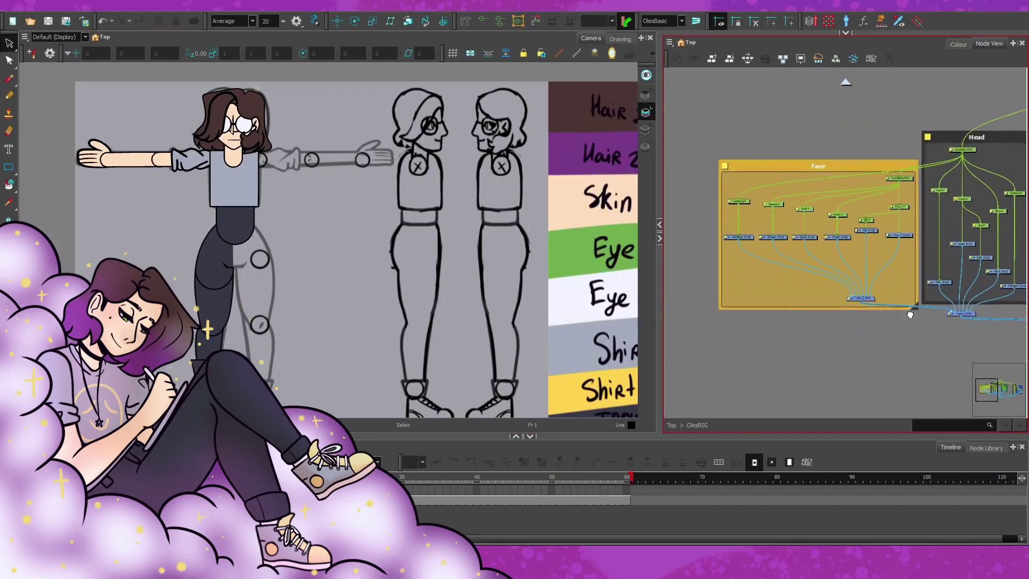
click(788, 240)
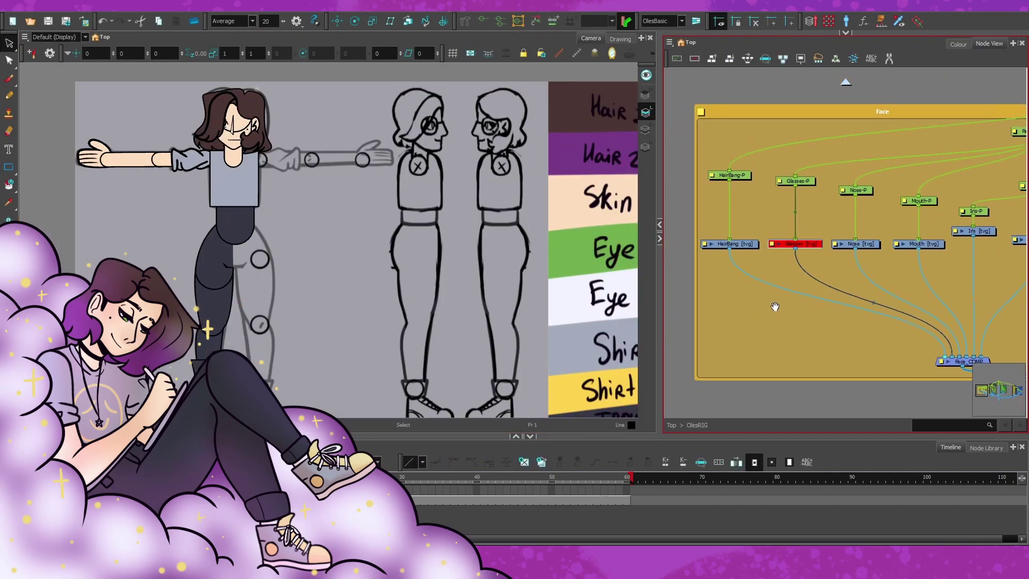
Add an Auto-Patch under Eye_F and a Cutter under Iris in the Face group and connect them
scroll(804, 241, right, 5)
click(820, 261)
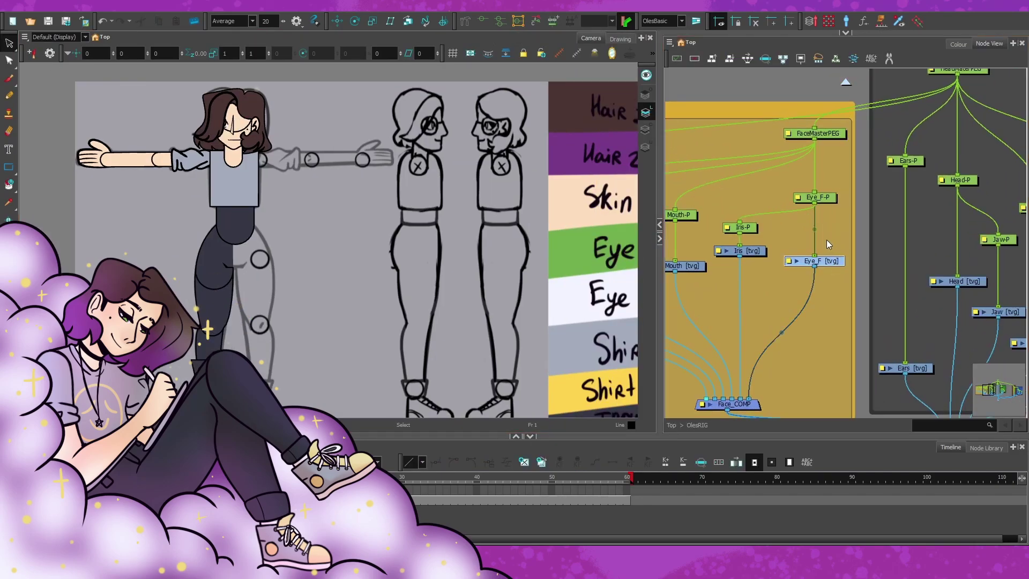
key(ctrl+shift+a)
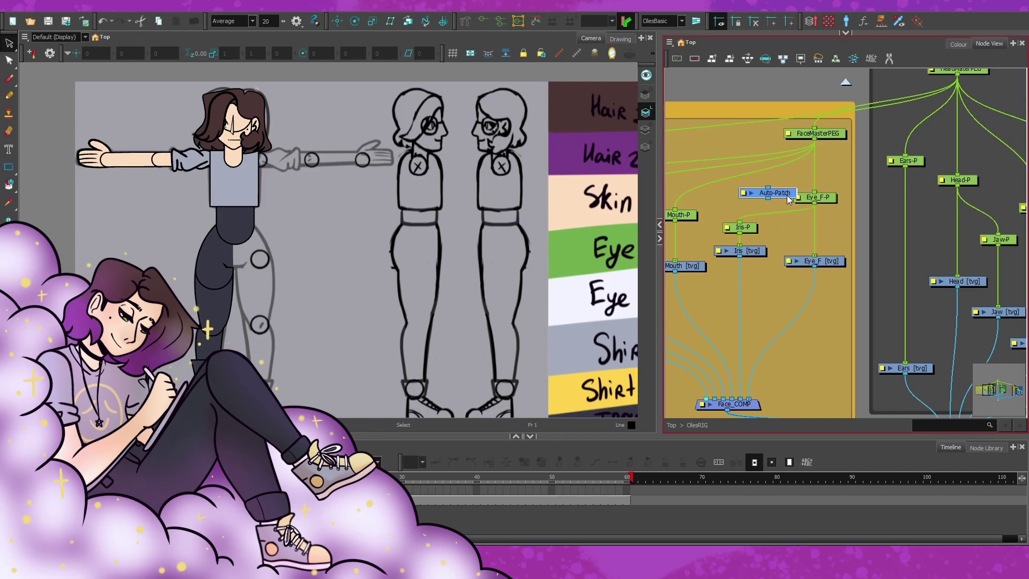
click(777, 169)
key(ctrl+shift+x)
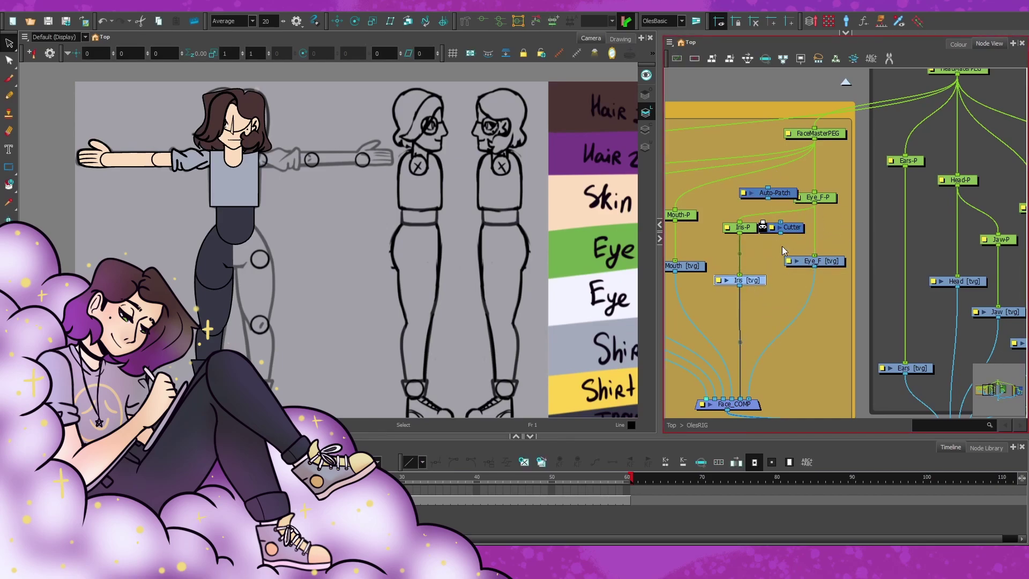
drag(795, 231, 795, 275)
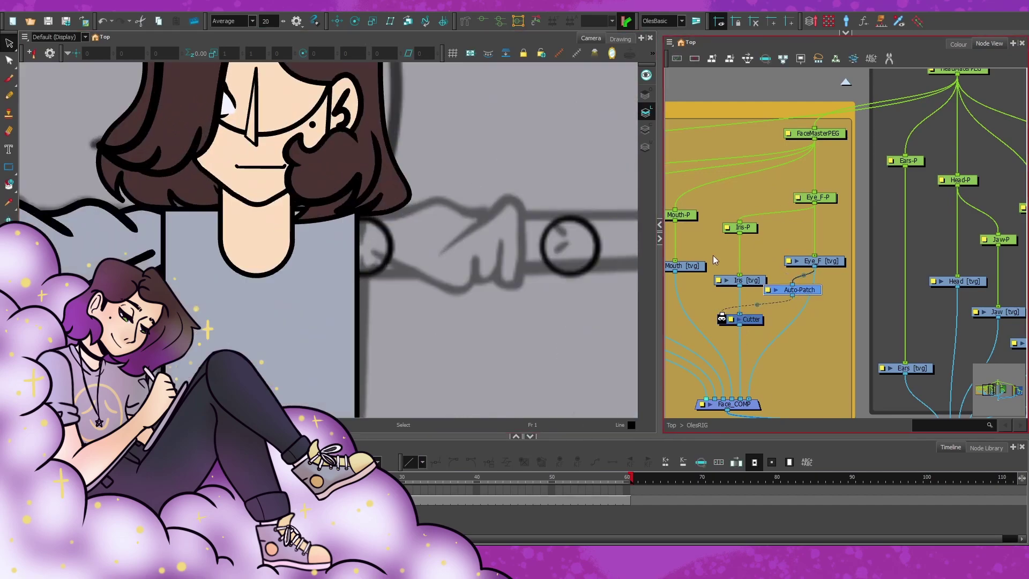
Disable the HairBang drawing and test moving the iris inside the eye with Iris-P
scroll(750, 225, down, 3)
click(766, 205)
key(d)
scroll(328, 239, up, 3)
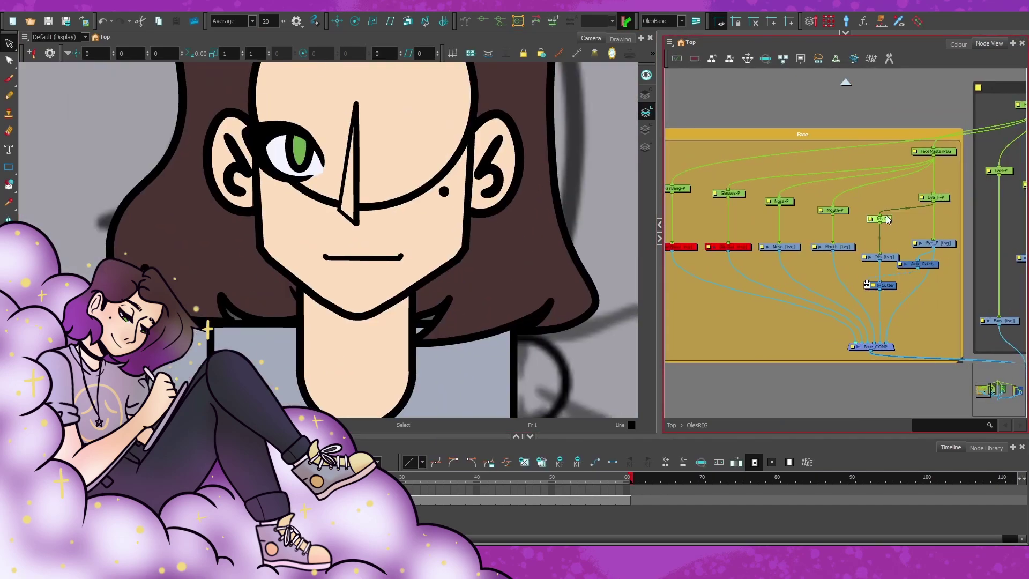
drag(345, 214, 321, 224)
Arrange two Auto-Patch nodes and two Cutters under Head and Jaw in the Head group and connect them
mouse_move(942, 218)
mouse_down()
mouse_move(866, 240)
mouse_move(693, 247)
mouse_up()
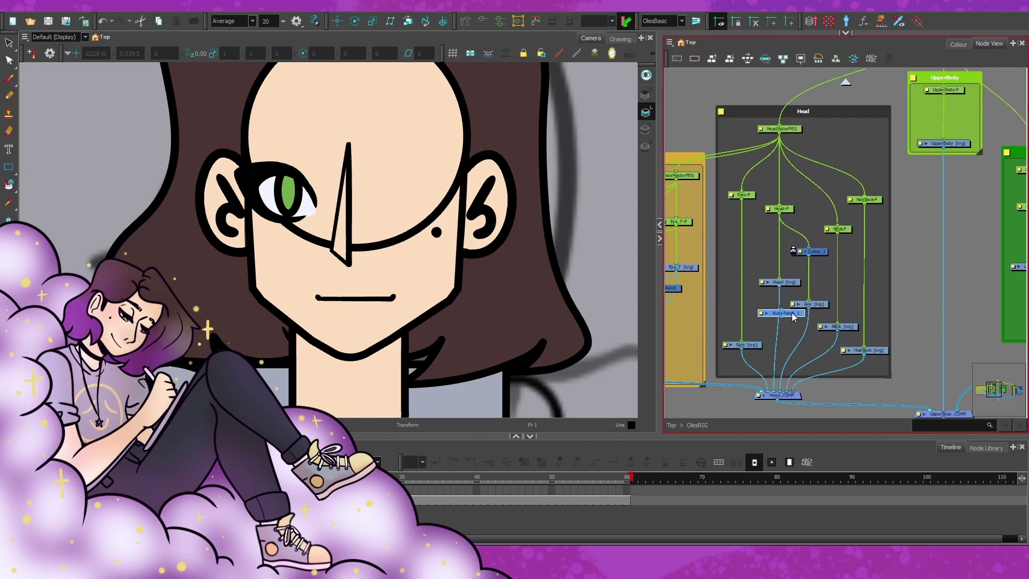
mouse_move(810, 343)
mouse_down()
mouse_move(821, 344)
mouse_move(790, 326)
mouse_move(820, 301)
mouse_move(812, 254)
mouse_move(775, 280)
mouse_up()
drag(809, 252, 775, 195)
drag(791, 281, 791, 241)
drag(799, 318, 799, 274)
mouse_move(816, 341)
mouse_down()
mouse_move(816, 305)
mouse_move(777, 311)
mouse_move(830, 287)
mouse_move(809, 292)
mouse_up()
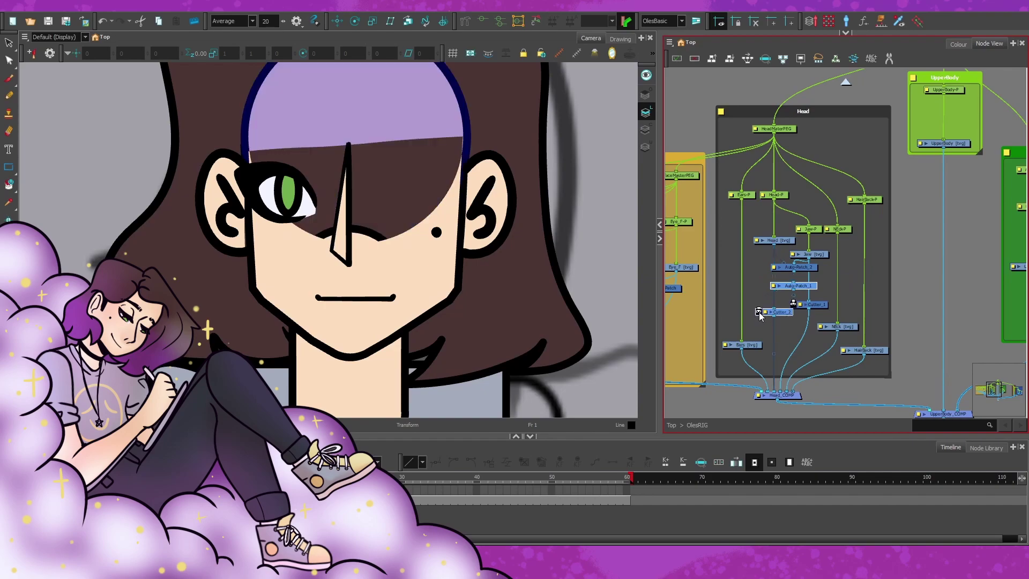
Check the Jaw drawing's colour art and pull Cutter_1, Auto-Patch_1 and Auto-Patch_2 out of the Head group
click(821, 256)
click(645, 131)
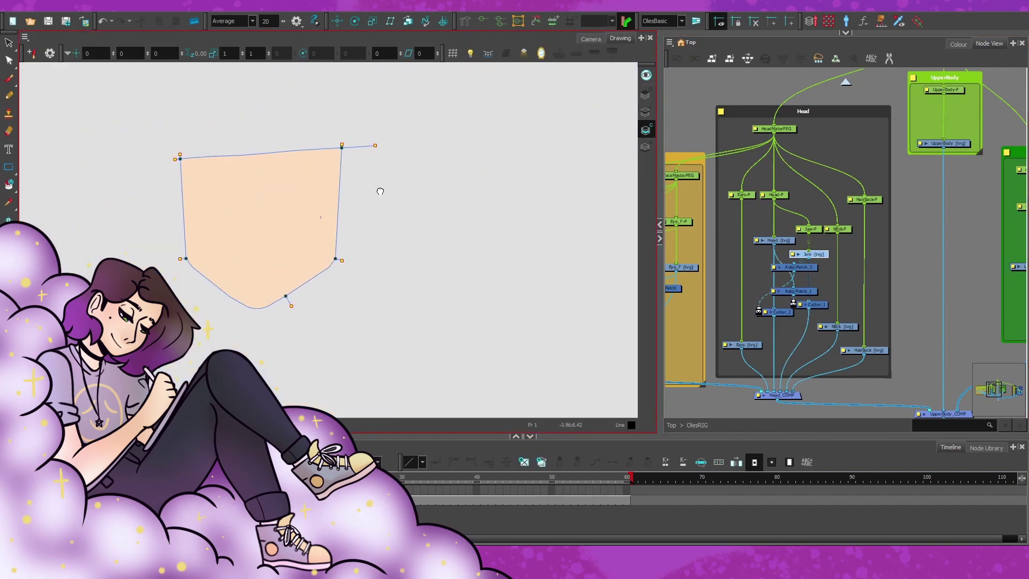
click(591, 38)
click(816, 305)
drag(827, 302, 915, 291)
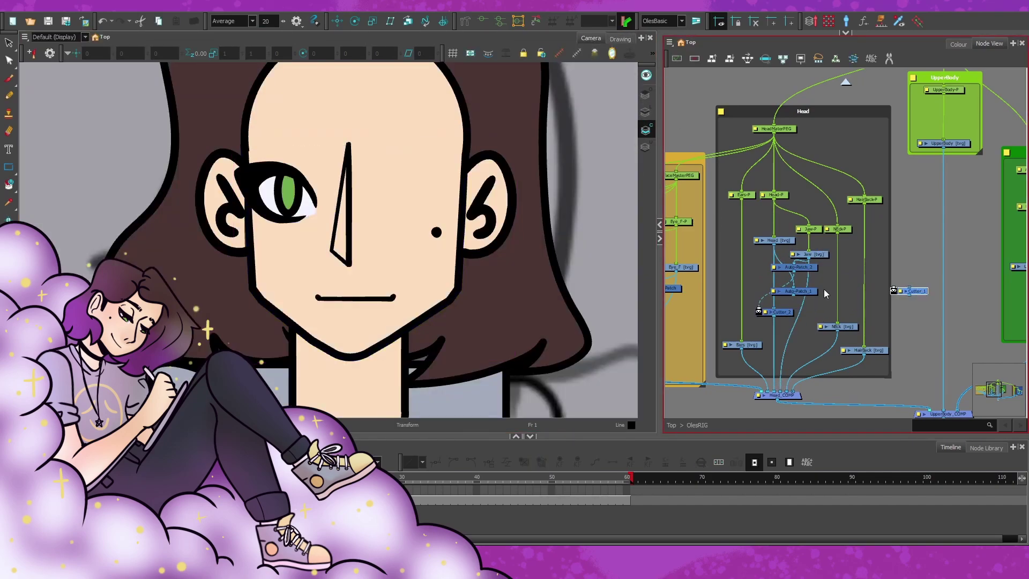
drag(807, 293, 932, 270)
drag(799, 267, 974, 240)
click(812, 229)
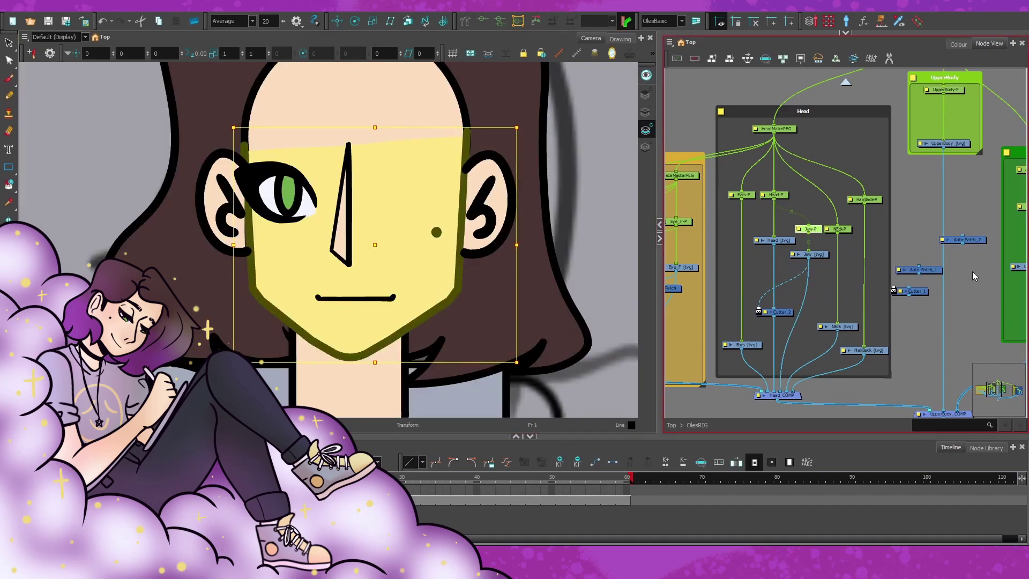
Reinsert Auto-Patch_1 under Jaw and Auto-Patch_2 under Head, linking them with Cutter_2 and Head_COMP
key(ctrl+z)
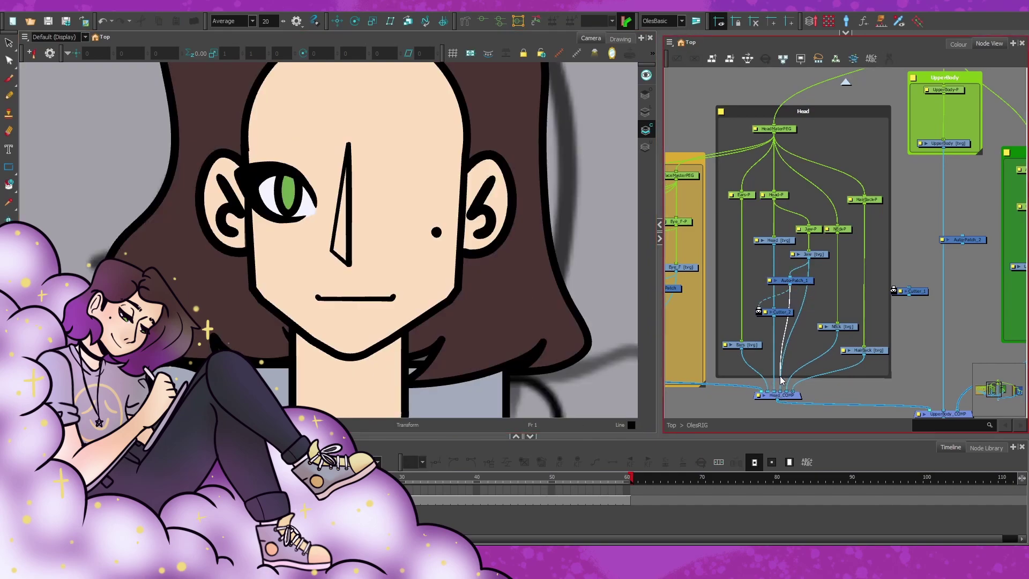
drag(978, 242, 766, 269)
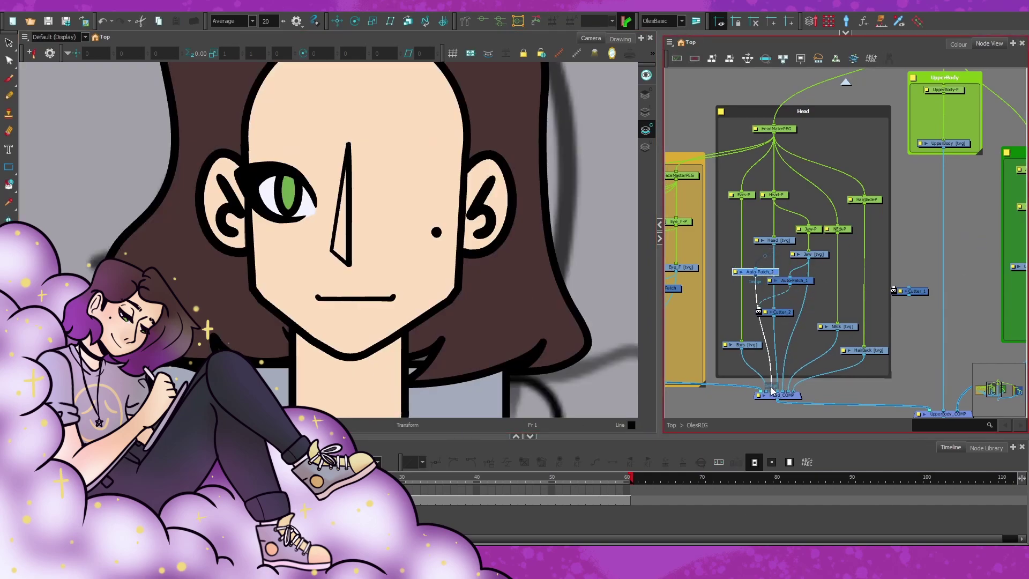
key(ctrl+z)
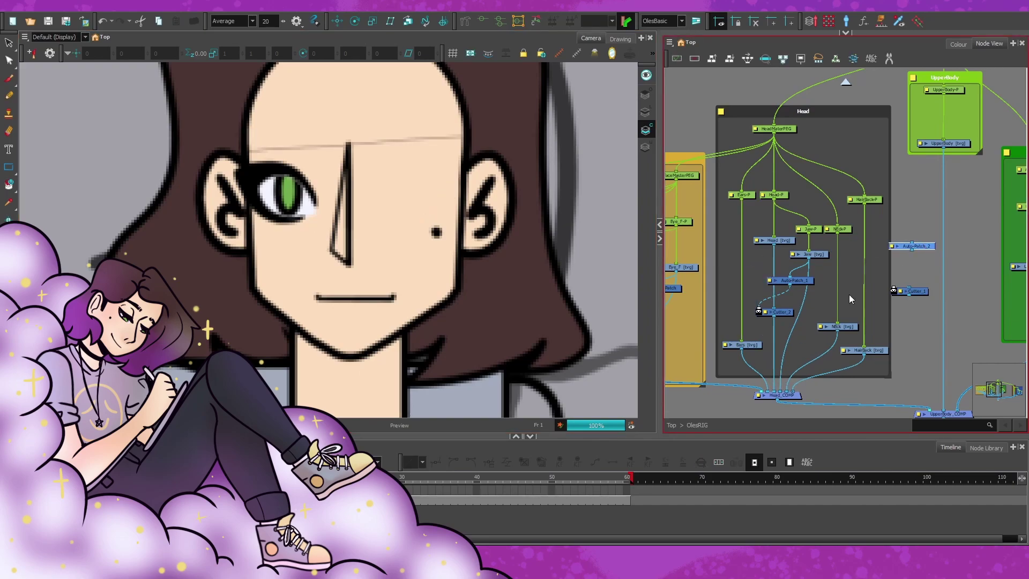
drag(910, 248, 845, 239)
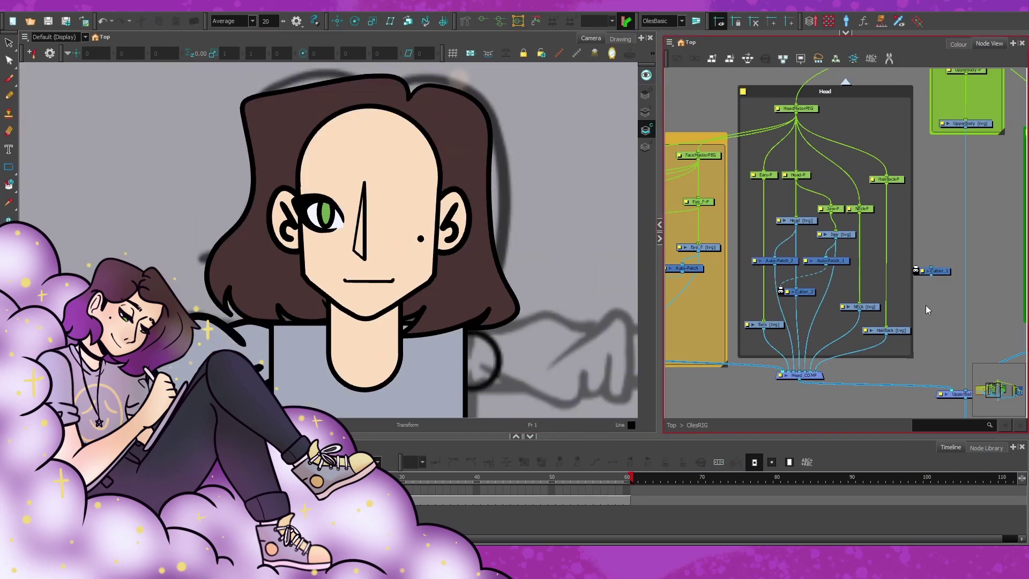
scroll(860, 268, up, 2)
scroll(861, 268, down, 3)
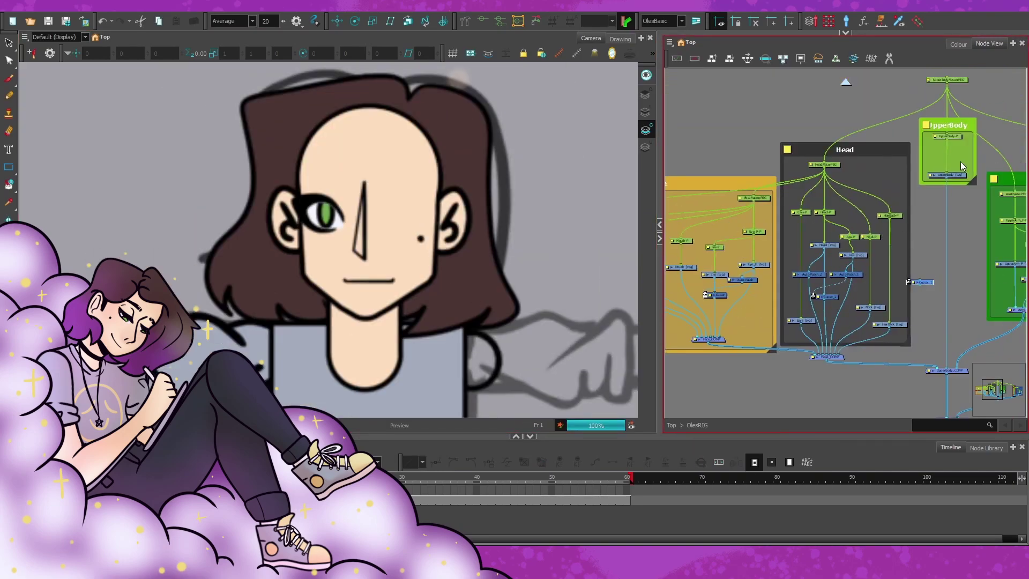
Try connecting a pasted Auto-Patch between the Iris drawing and Face_COMP in the face group
scroll(831, 271, up, 4)
click(333, 221)
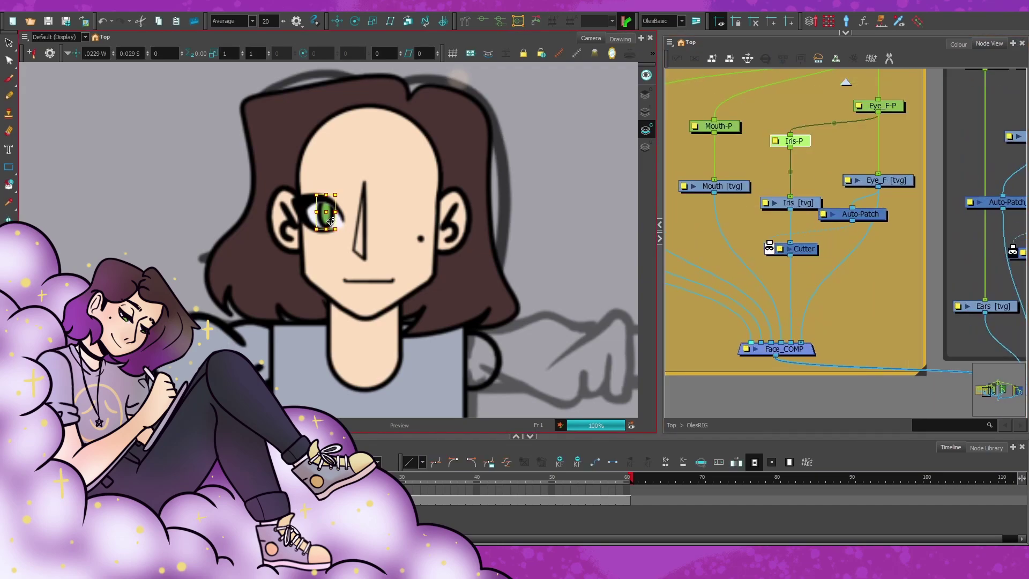
key(Escape)
scroll(335, 215, up, 2)
scroll(369, 259, down, 5)
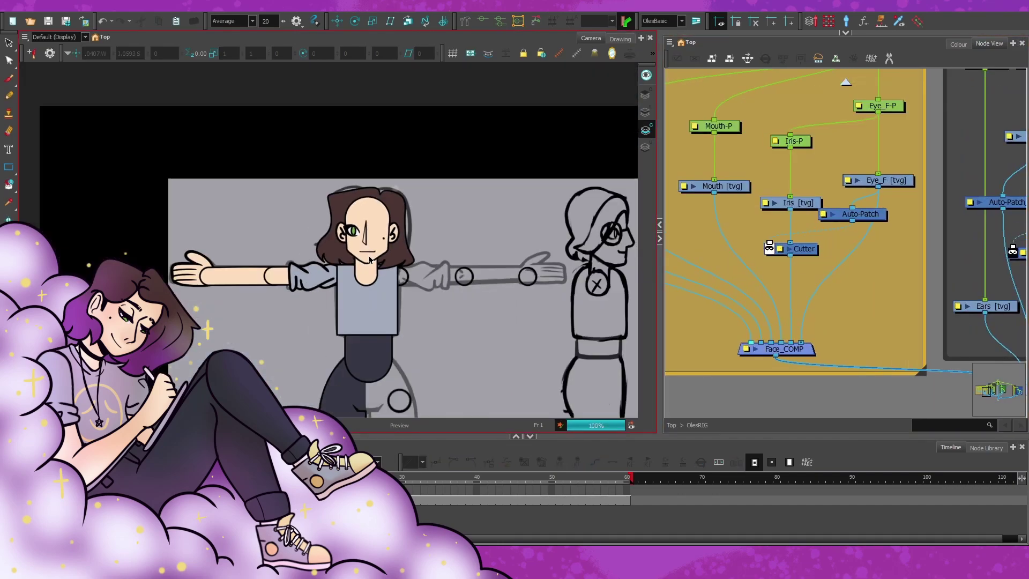
scroll(369, 260, up, 5)
scroll(776, 349, right, 1)
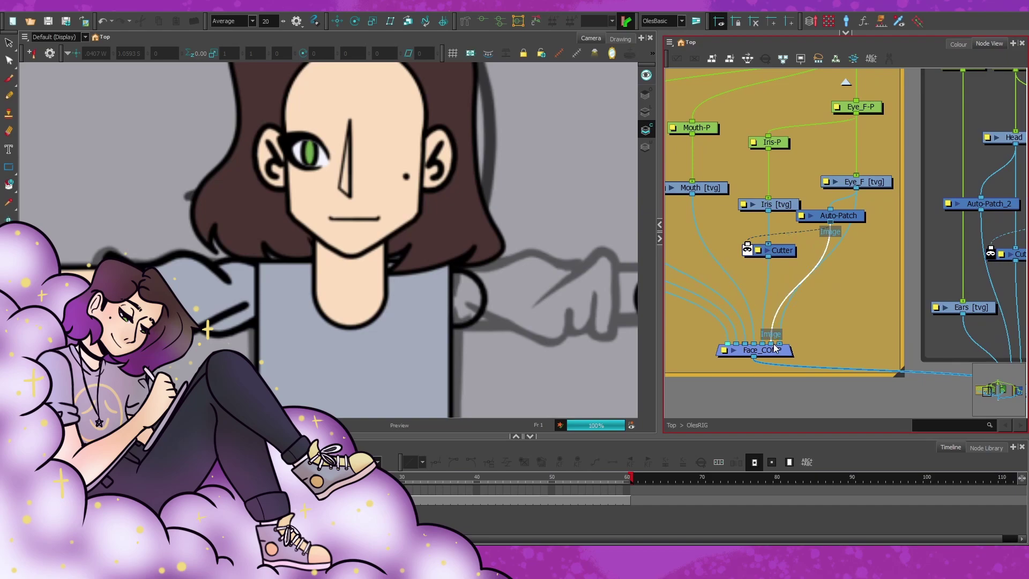
key(ctrl+v)
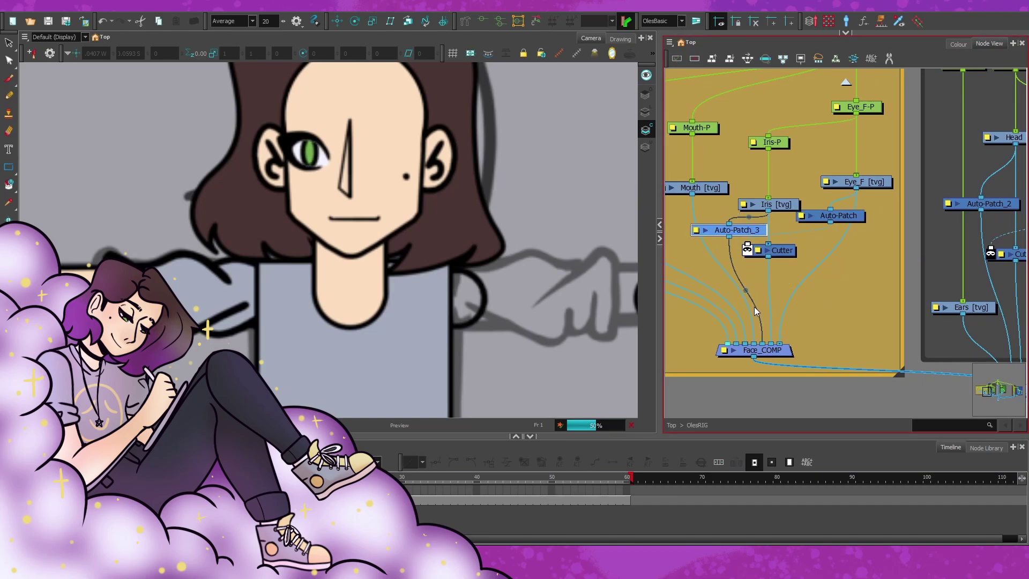
Reconnect Ears-P under Head-P and place it with the Ears drawing lower in the Head group
scroll(871, 301, right, 5)
scroll(873, 272, up, 3)
scroll(873, 271, left, 2)
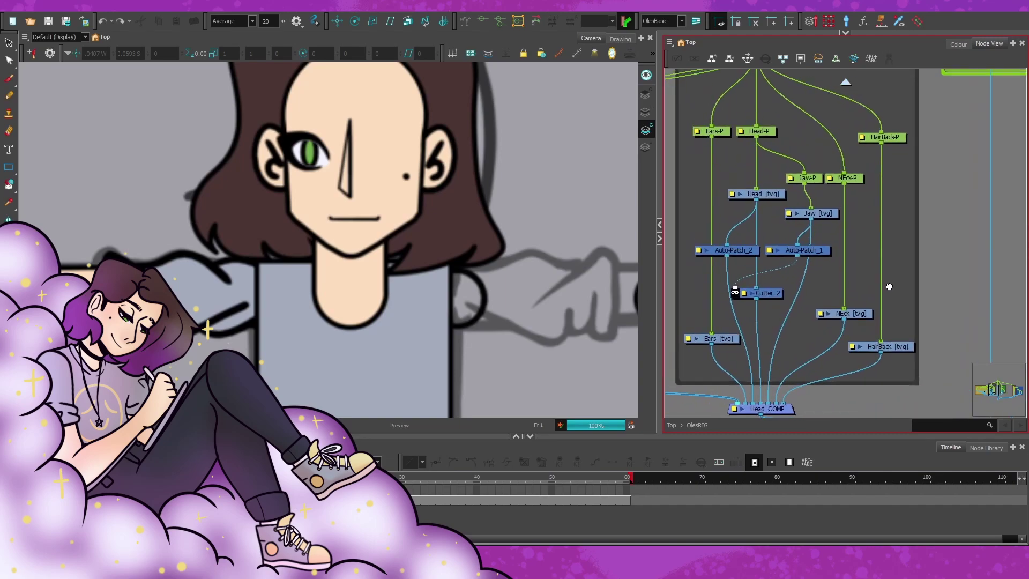
drag(735, 184, 738, 235)
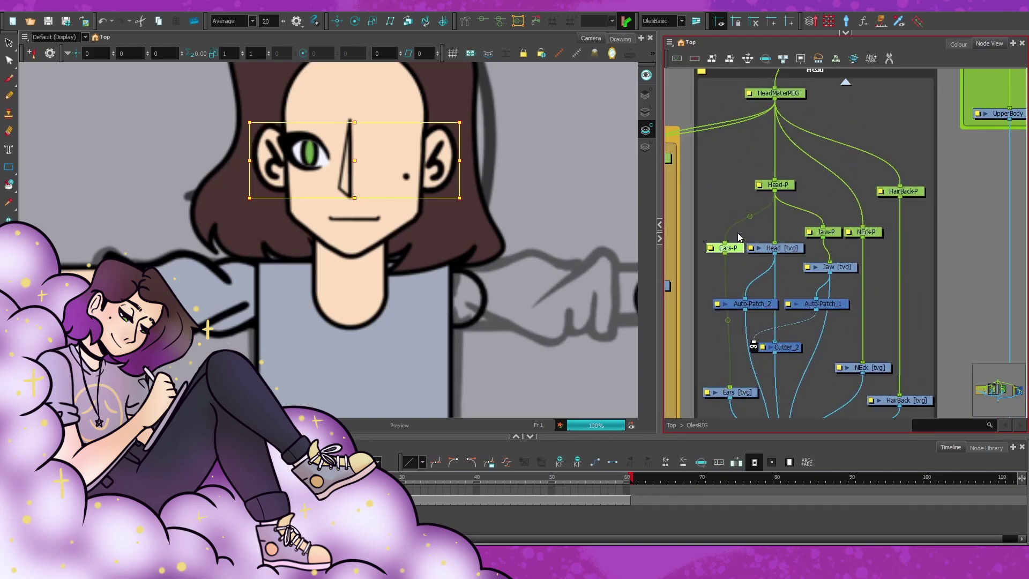
drag(731, 400, 725, 402)
click(332, 392)
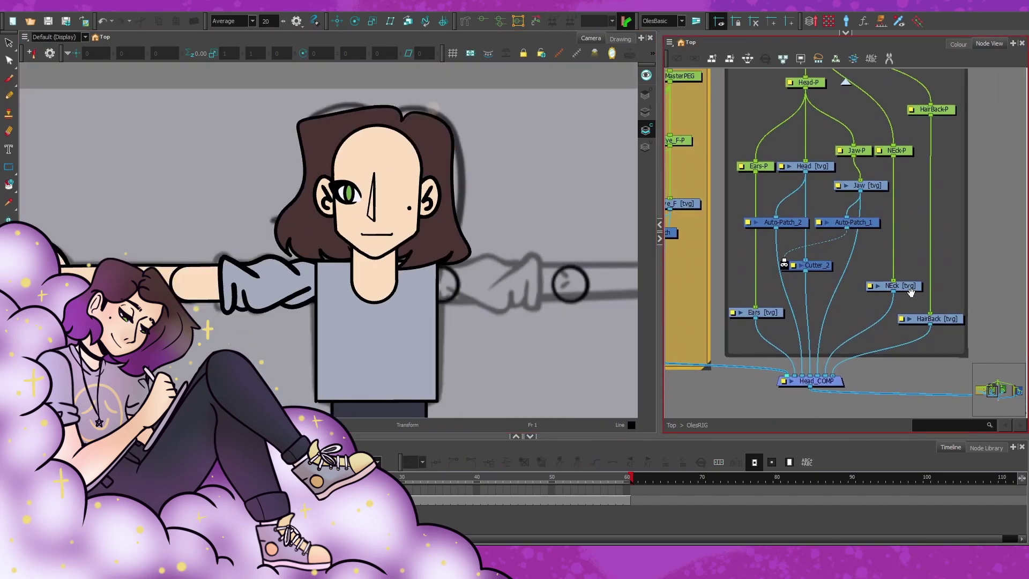
Try an envelope deformer with the Rigging tool around the corners of the UpperBody drawing
scroll(808, 327, up, 5)
scroll(809, 327, down, 3)
click(748, 161)
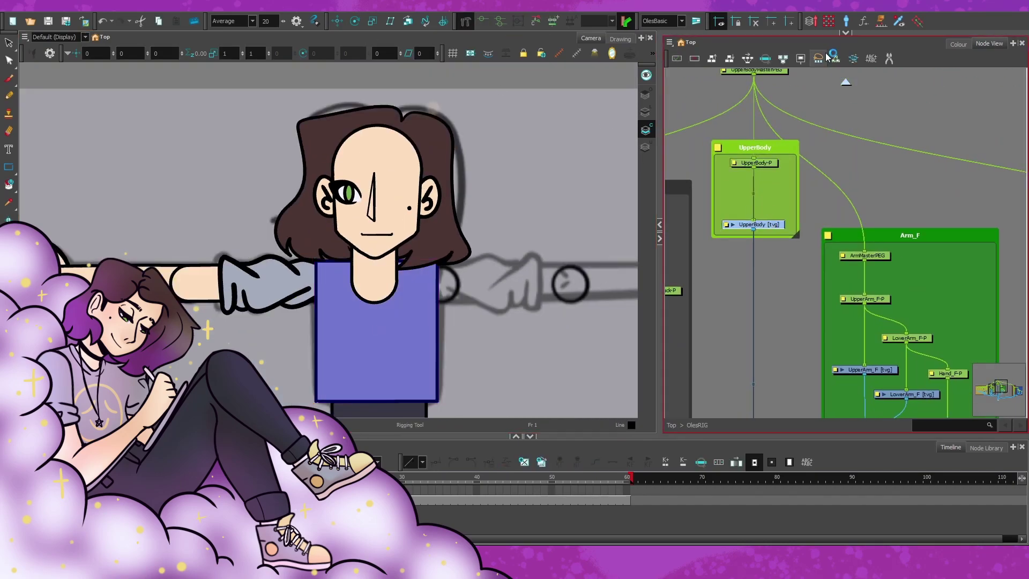
click(845, 32)
scroll(376, 241, up, 2)
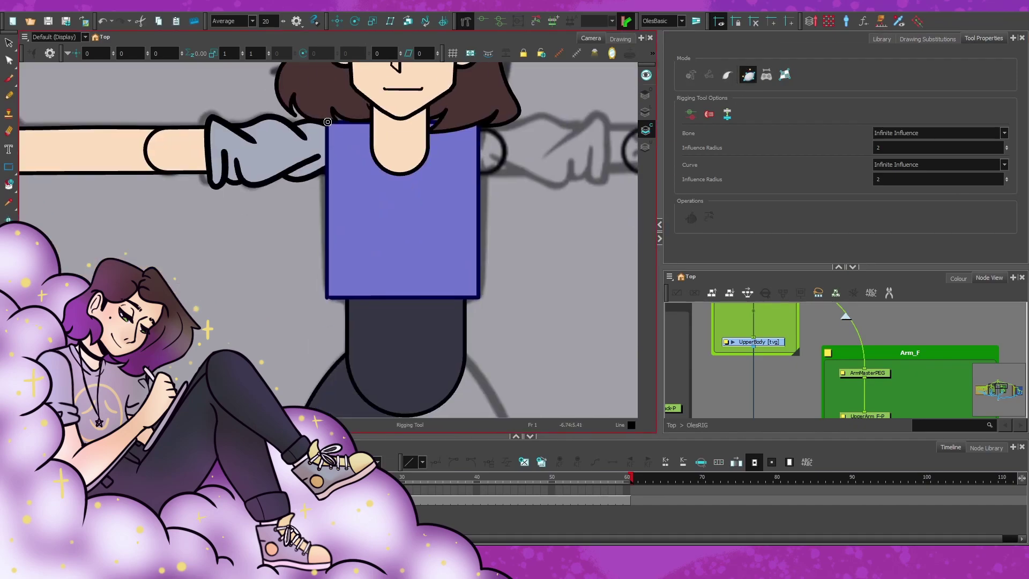
drag(327, 123, 327, 297)
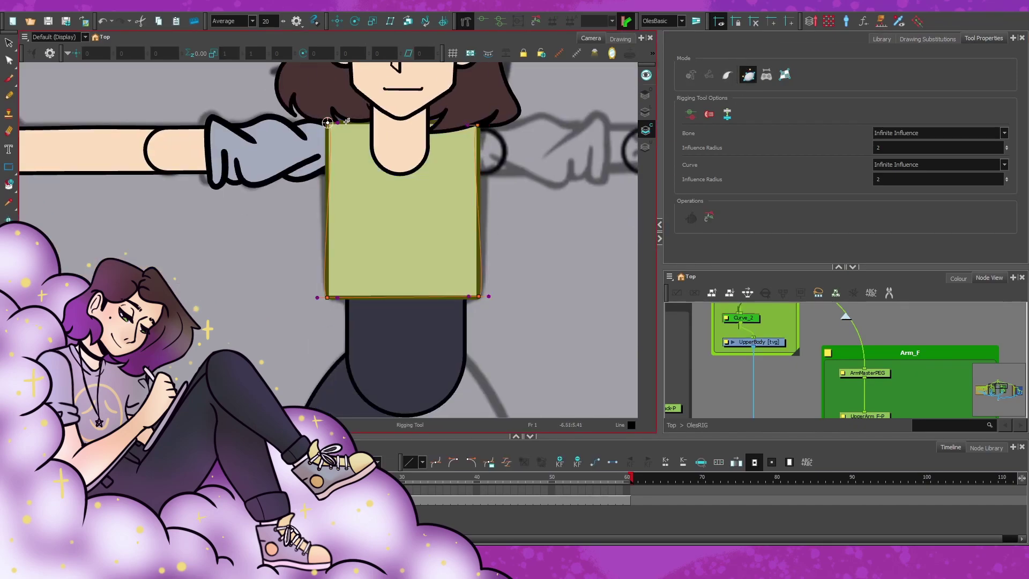
scroll(349, 122, up, 2)
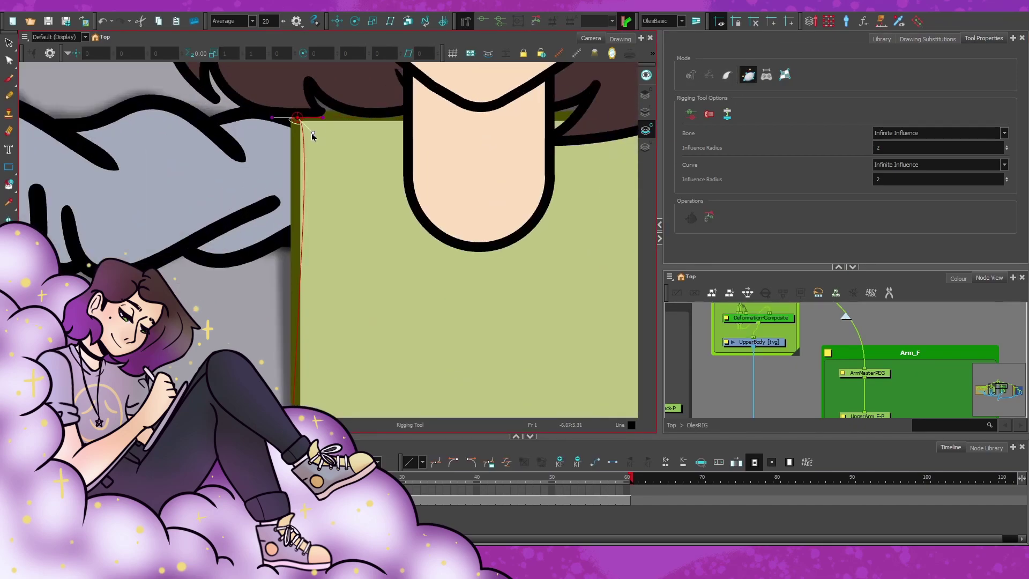
scroll(395, 211, down, 2)
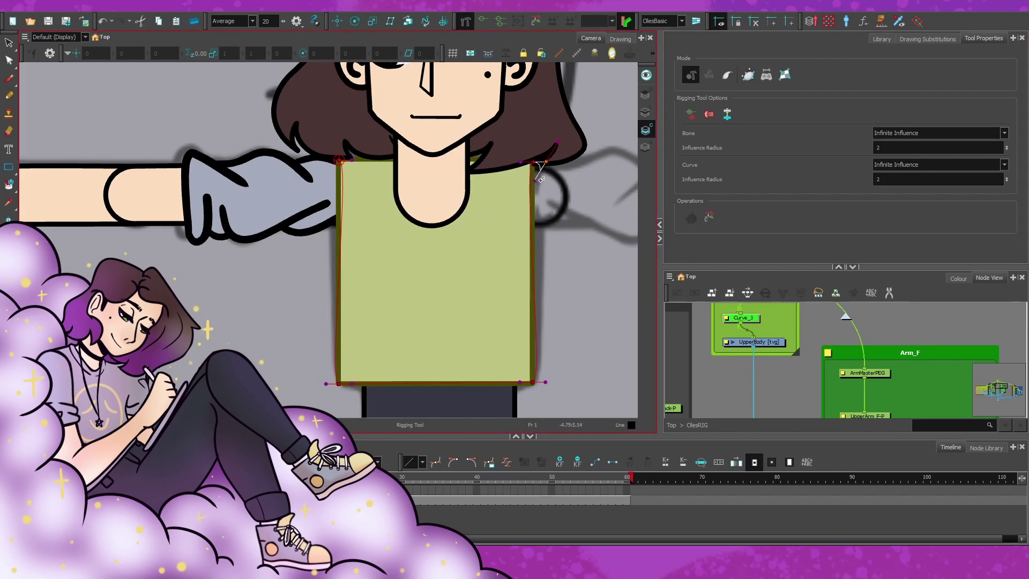
click(577, 293)
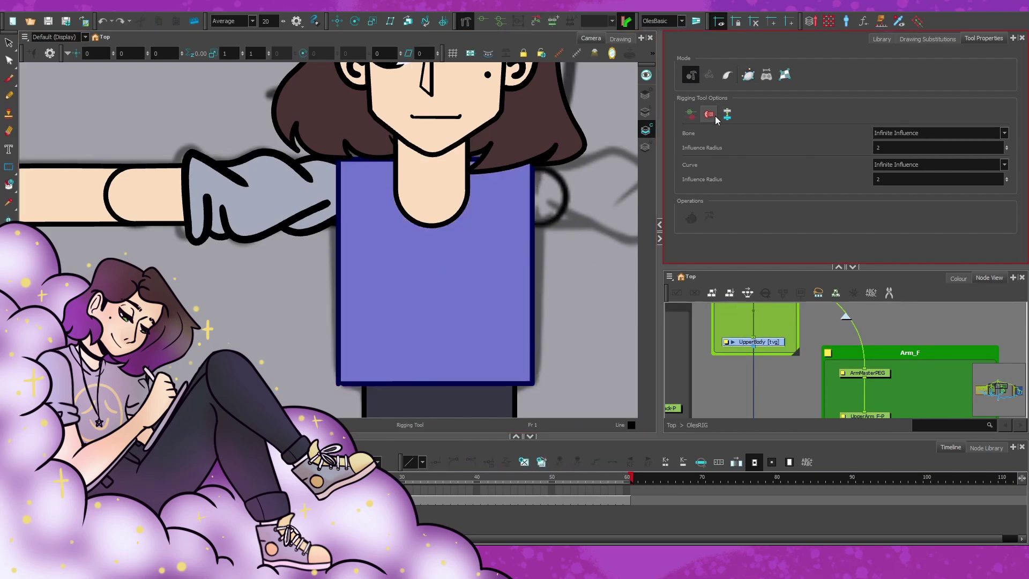
Trace a curve deformer chain around the four corners of the UpperBody drawing using the Rigging tool's curve mode
click(353, 385)
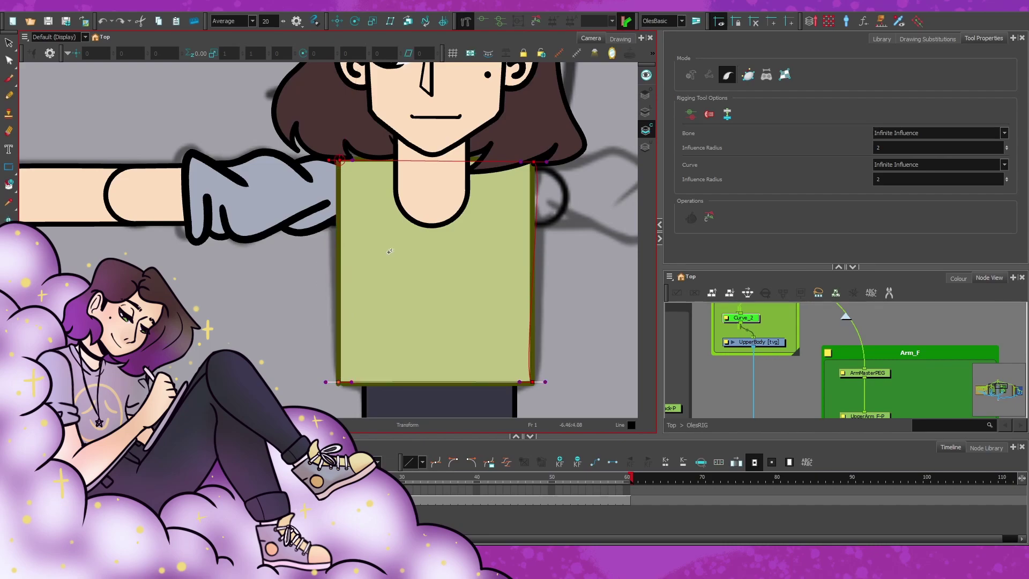
click(532, 166)
click(532, 382)
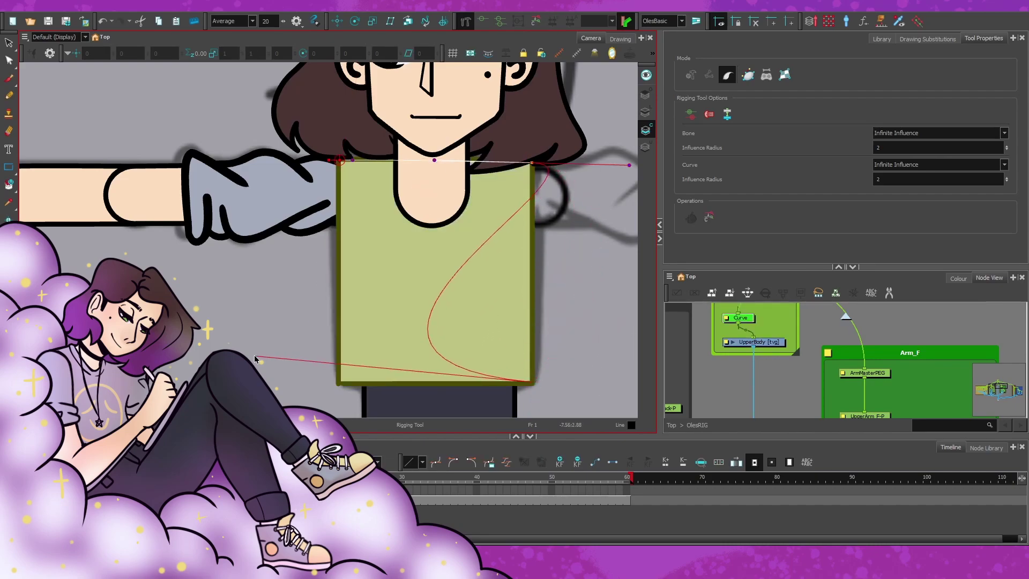
click(534, 161)
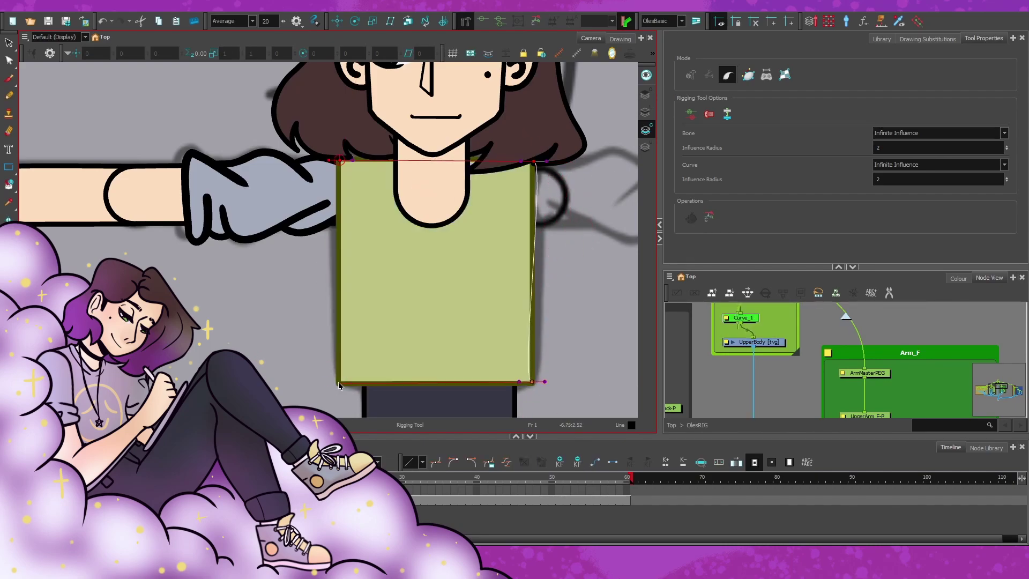
Adjust the UpperBody curve deformer's corner points and handles so the curves follow the torso outline
scroll(354, 161, up, 3)
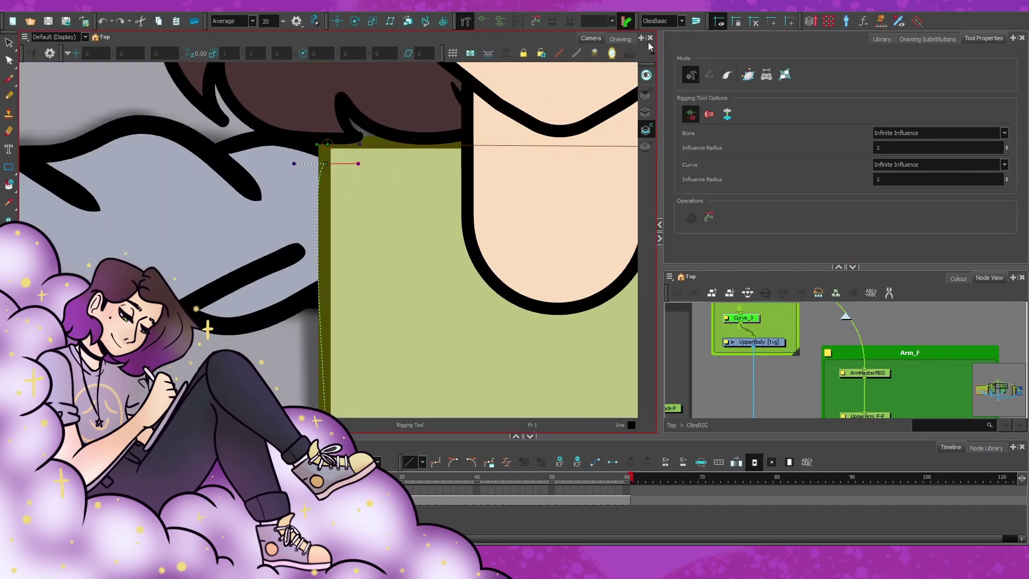
click(784, 75)
scroll(343, 161, down, 5)
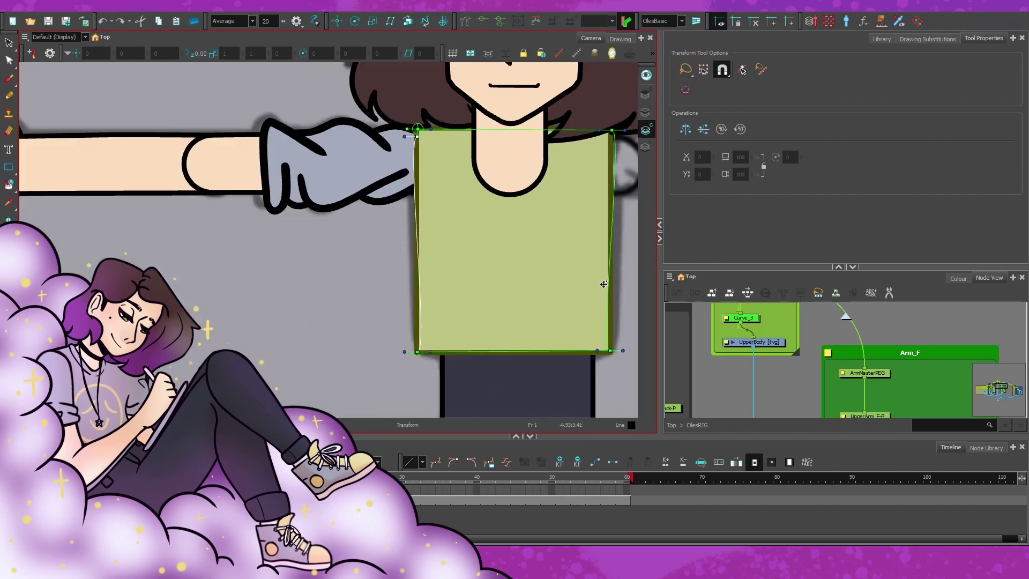
scroll(376, 134, up, 3)
click(465, 21)
scroll(552, 89, up, 2)
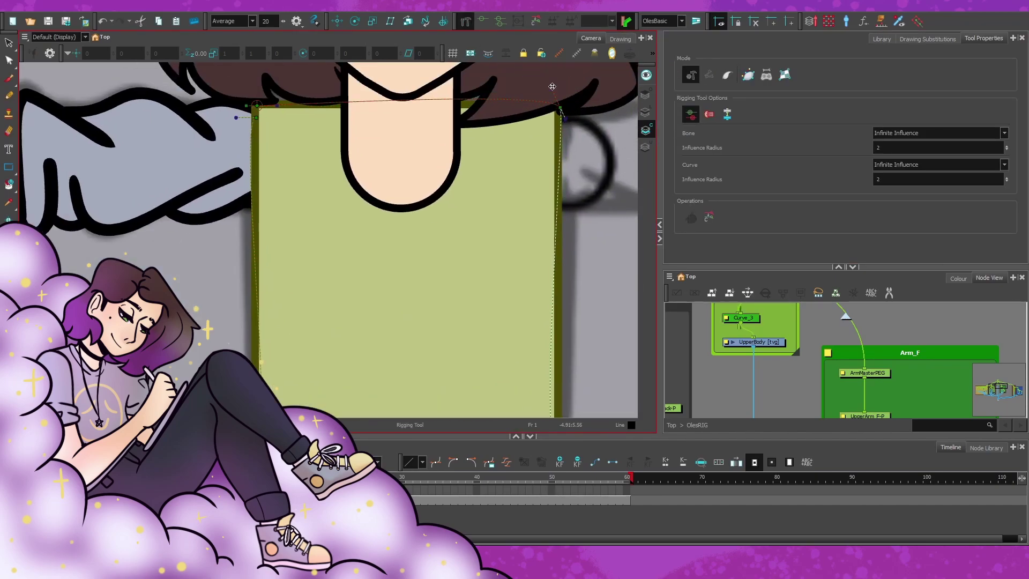
scroll(277, 264, down, 10)
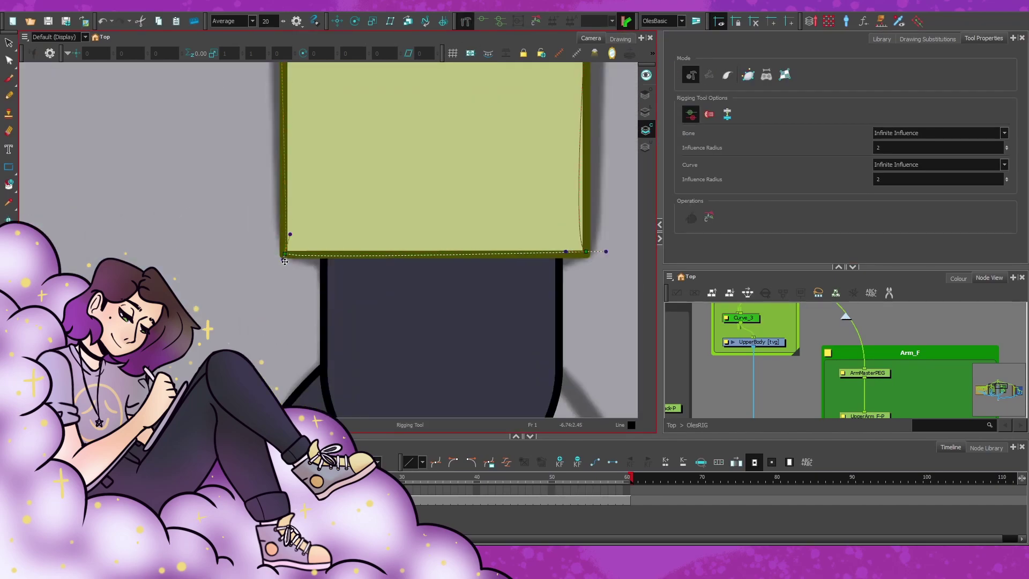
scroll(306, 217, up, 10)
scroll(341, 189, down, 10)
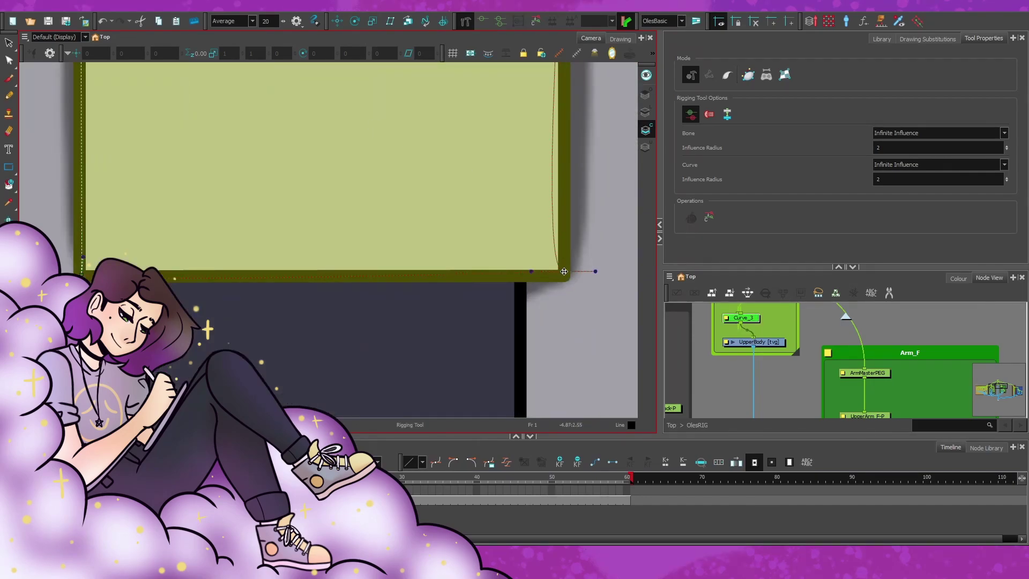
scroll(569, 273, up, 10)
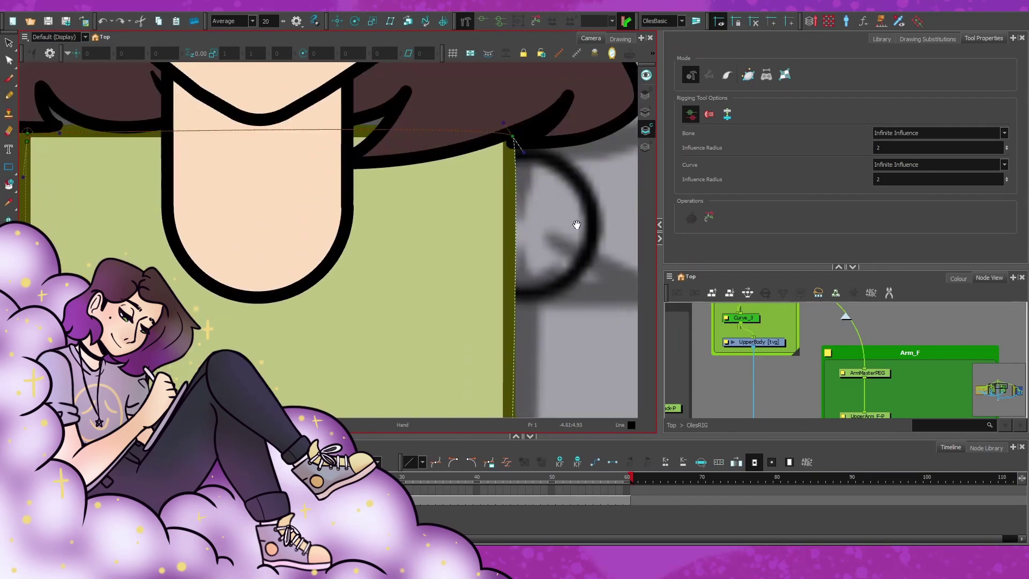
scroll(516, 144, down, 2)
scroll(745, 370, up, 2)
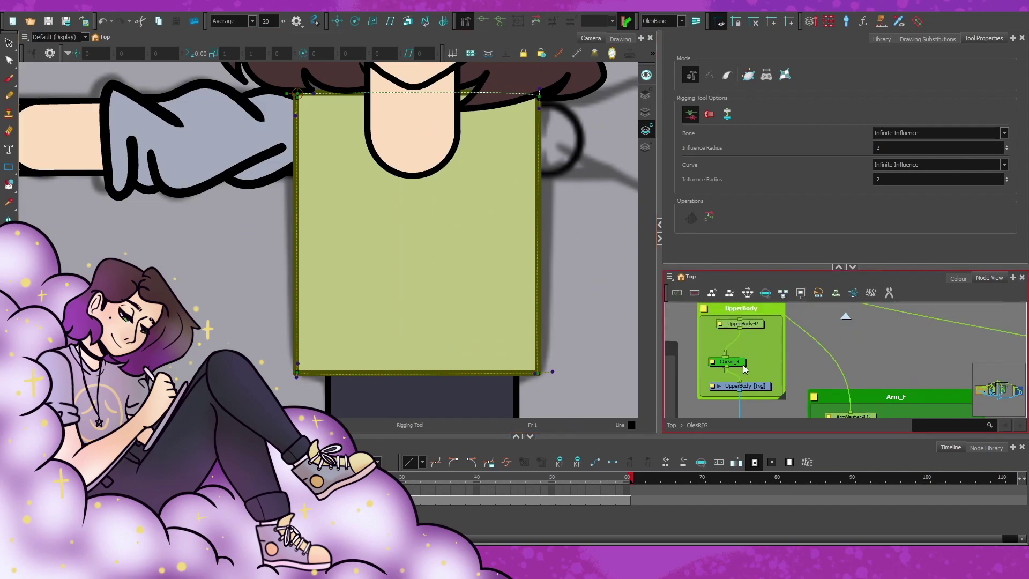
Undo the last rearrangement of the UpperBody deformer nodes
key(ctrl+z)
key(ctrl+z)
key(ctrl+z)
key(ctrl+z)
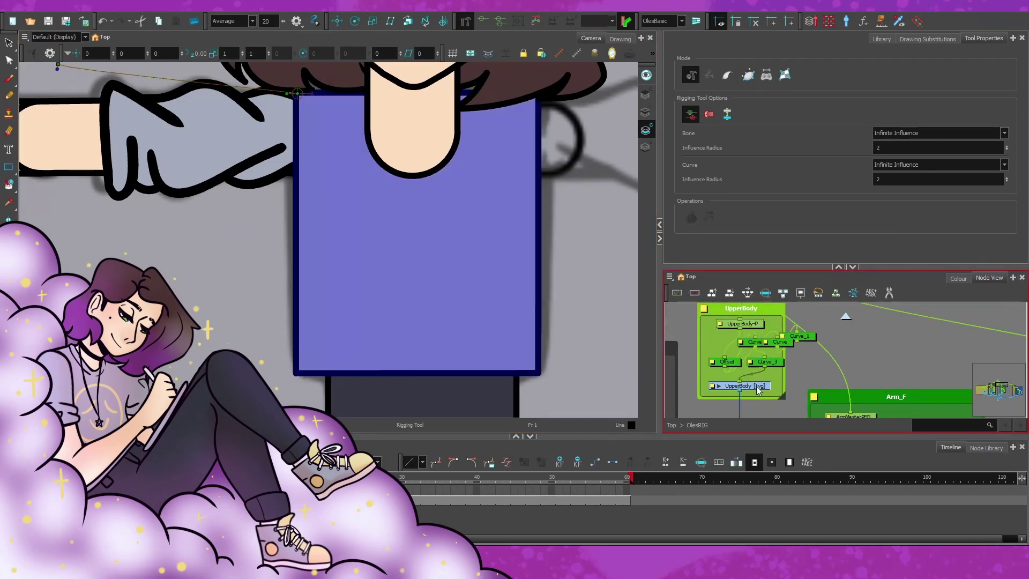
key(ctrl+z)
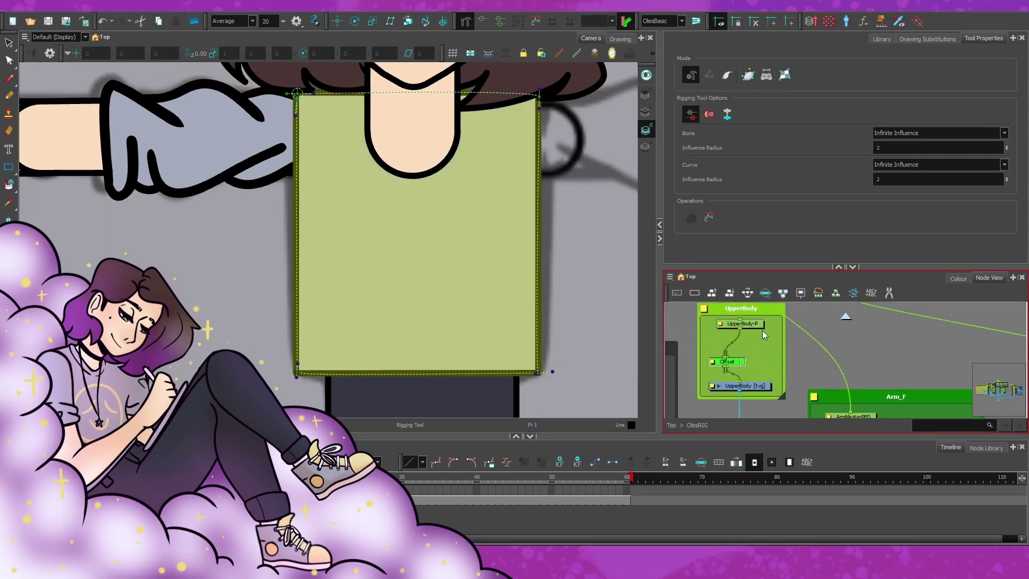
Group the offset and curve deformer nodes into one group connected between UpperBody-P and the UpperBody drawing
drag(738, 366, 753, 354)
double_click(774, 378)
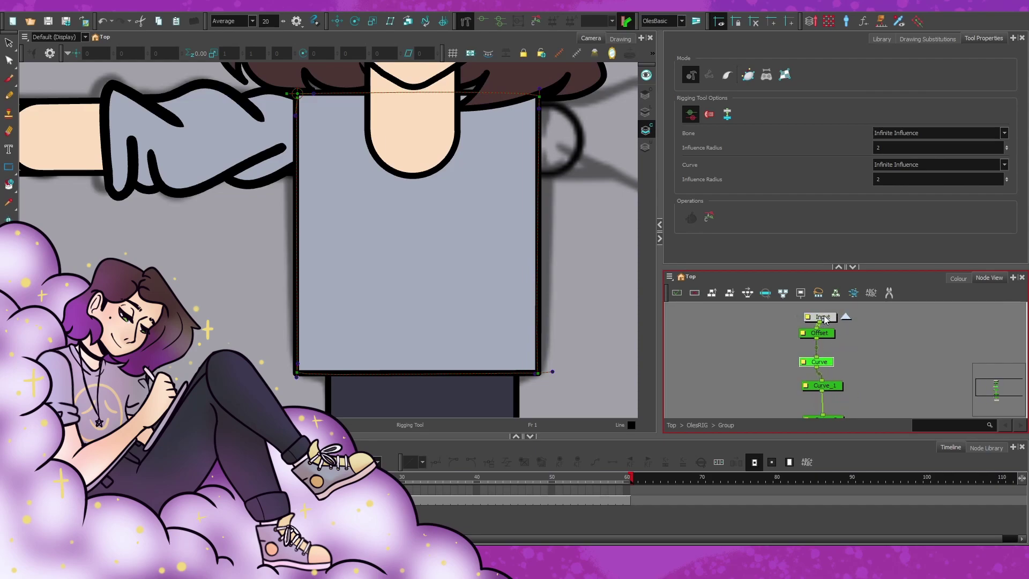
key(ctrl+shift+Return)
click(819, 343)
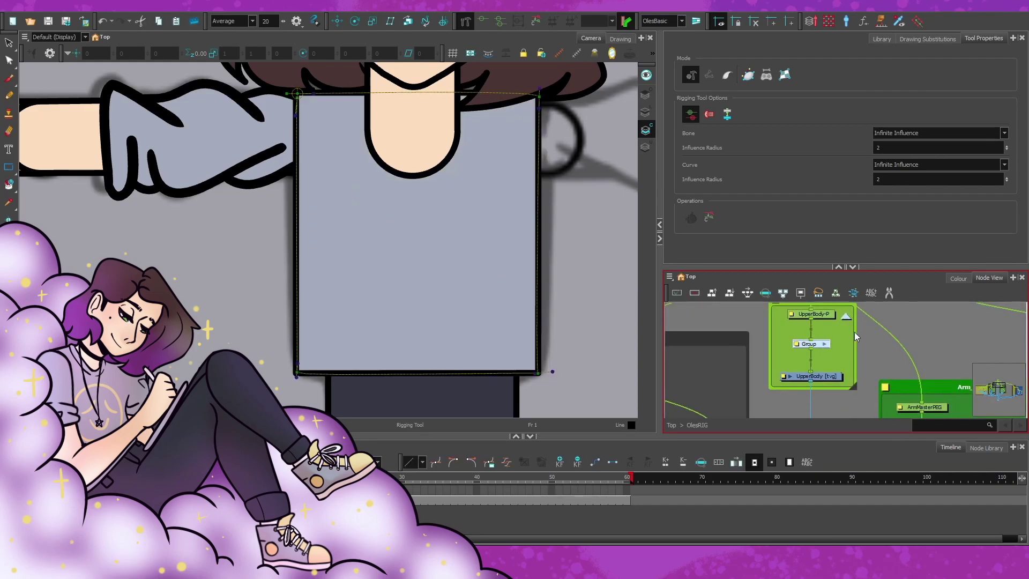
Bring an Auto-Patch and a Cutter into Arm_F, connecting the Auto-Patch under UpperArm_F and the Cutter between LowerArm_F and Arms_COMP
scroll(893, 366, down, 5)
click(893, 361)
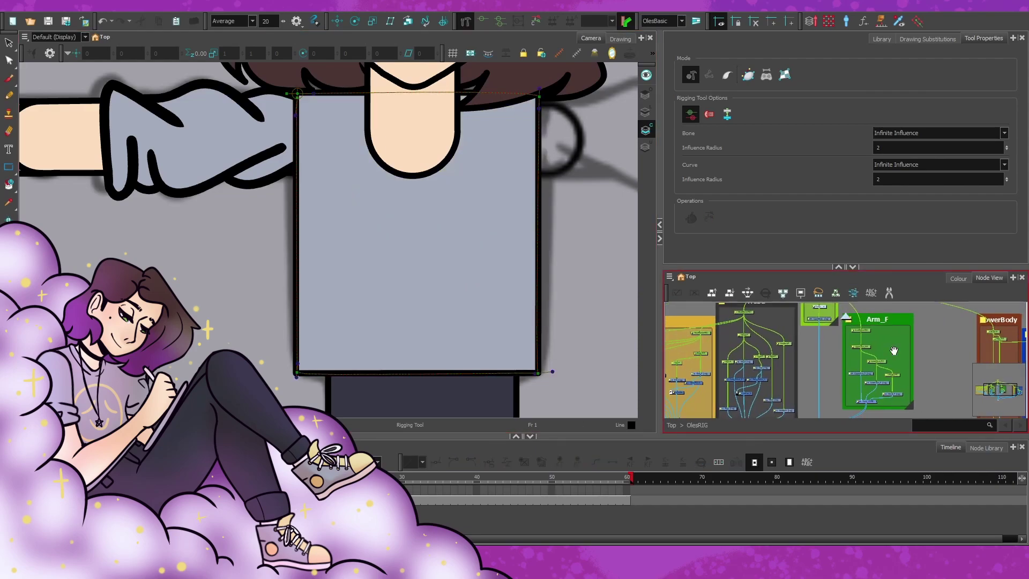
scroll(909, 343, up, 3)
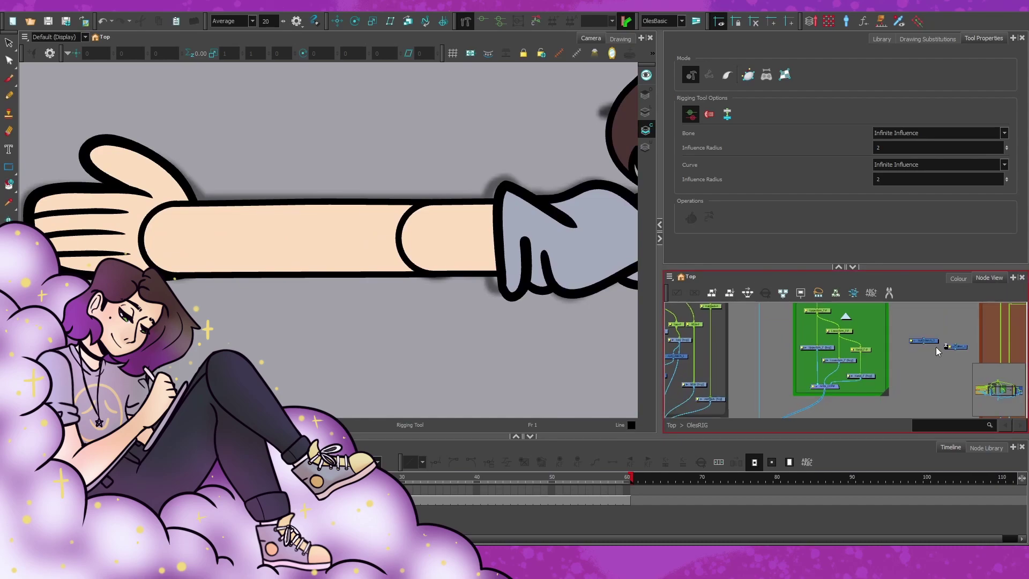
scroll(944, 349, up, 1)
drag(943, 350, 876, 367)
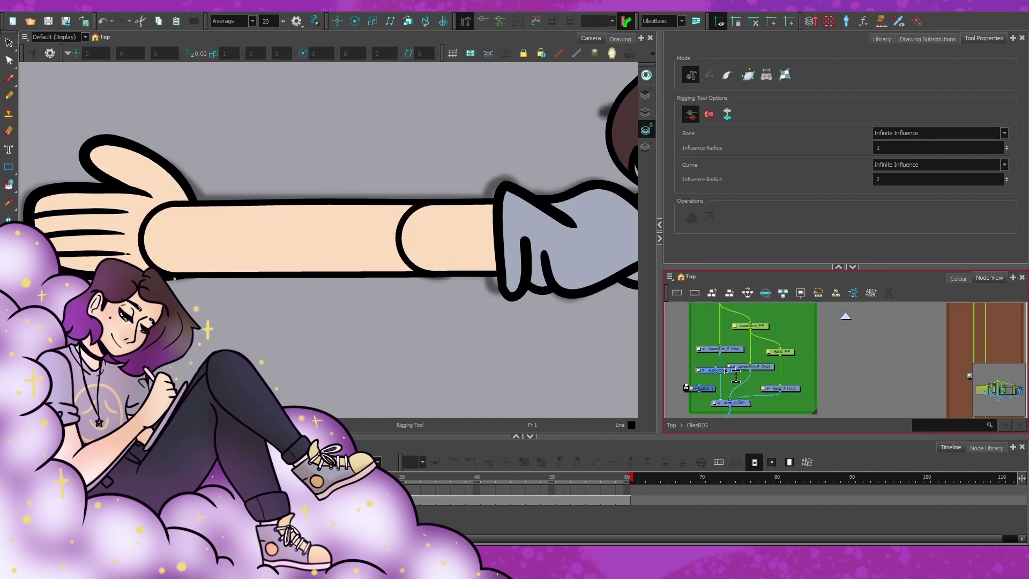
scroll(751, 364, up, 2)
click(848, 267)
click(848, 300)
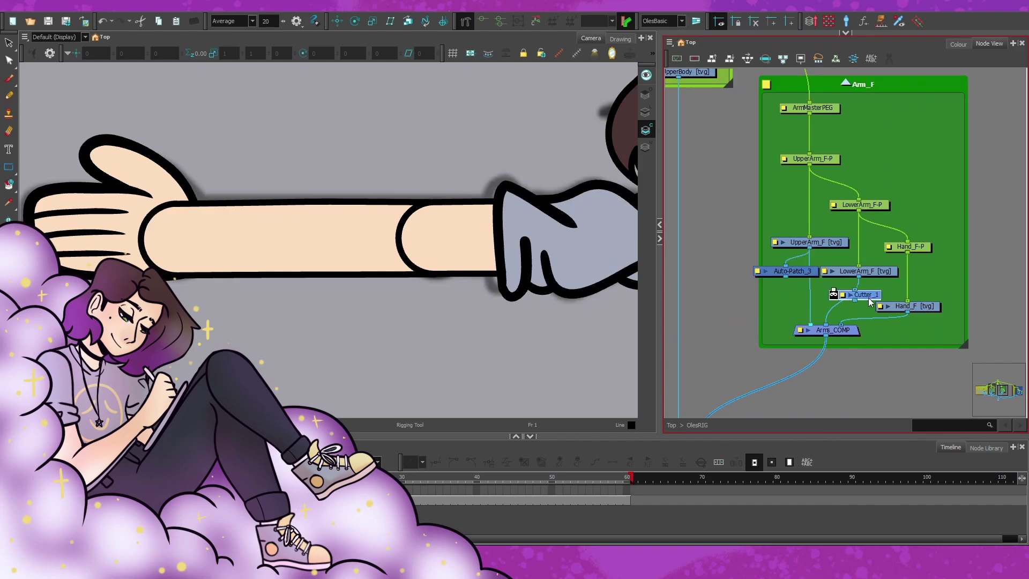
click(860, 271)
Move the UpperArm_F and LowerArm_F drawings and the Hand_F nodes higher in Arm_F, shifting LowerArm_F-P to space them out
drag(815, 242, 814, 204)
drag(858, 271, 853, 224)
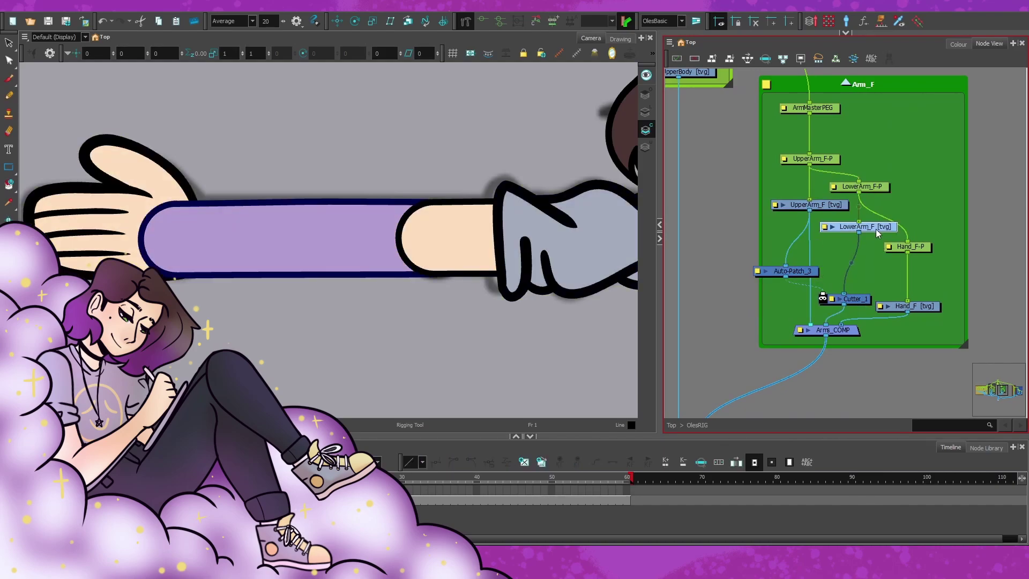
drag(929, 251, 933, 206)
drag(911, 306, 929, 250)
drag(918, 201, 932, 201)
drag(863, 186, 873, 180)
drag(858, 225, 872, 224)
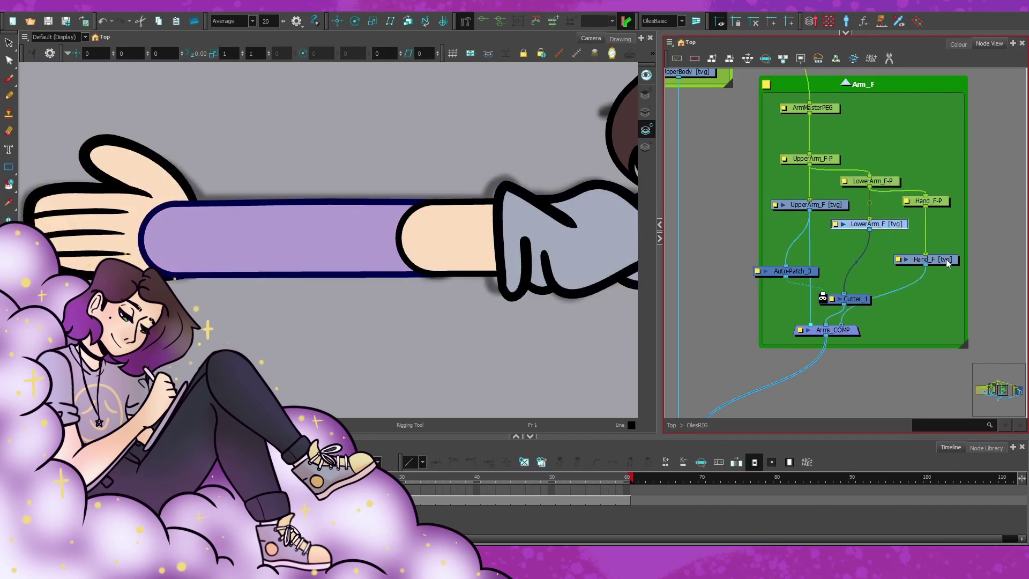
Place Cutter_1 directly below the LowerArm_F drawing and Auto-Patch_3 just below UpperArm_F
drag(863, 301, 887, 273)
drag(788, 271, 830, 243)
drag(891, 274, 891, 269)
click(849, 268)
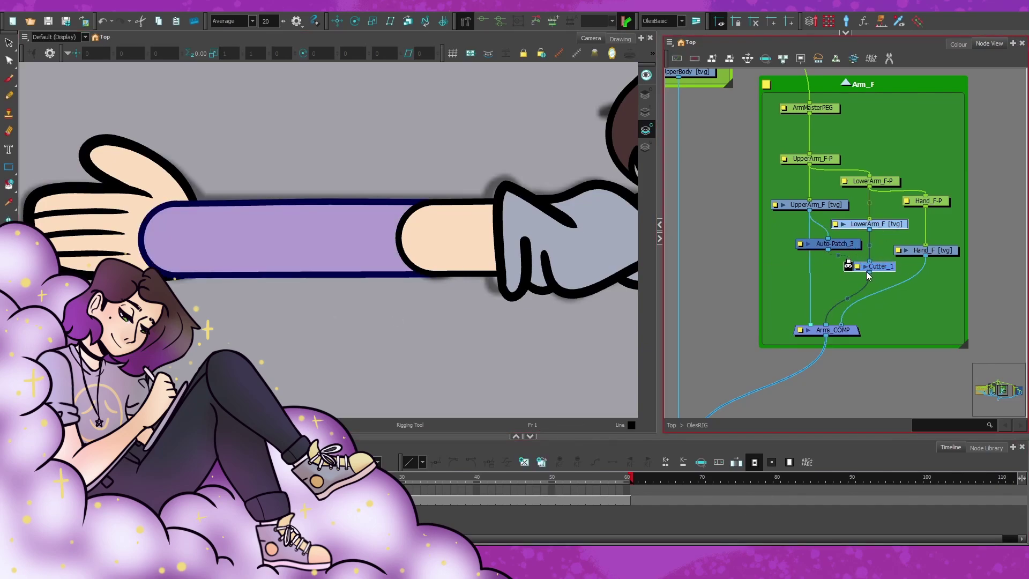
Connect Auto-Patch_4 under LowerArm_F and Cutter_3 between UpperArm_F and Arms_COMP, and pull Cutter_1 out of Arm_F
key(ctrl+v)
drag(876, 248, 896, 280)
drag(992, 270, 926, 383)
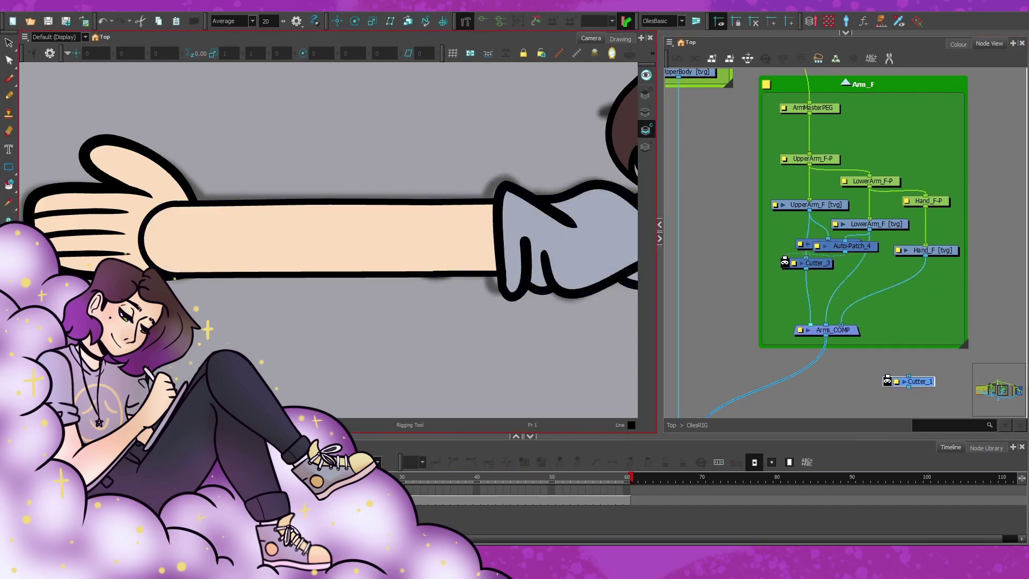
Arrange Auto-Patch_3, connected between UpperArm_F and Arms_COMP, beside Cutter_3 and space LowerArm_F and Auto-Patch_4 within Arm_F
drag(769, 249, 808, 325)
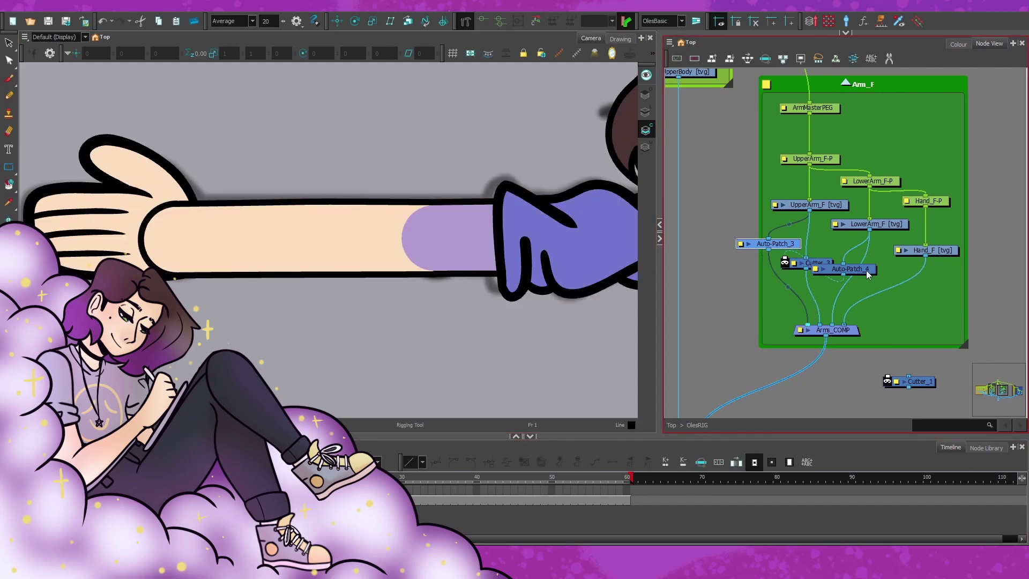
drag(789, 248, 783, 313)
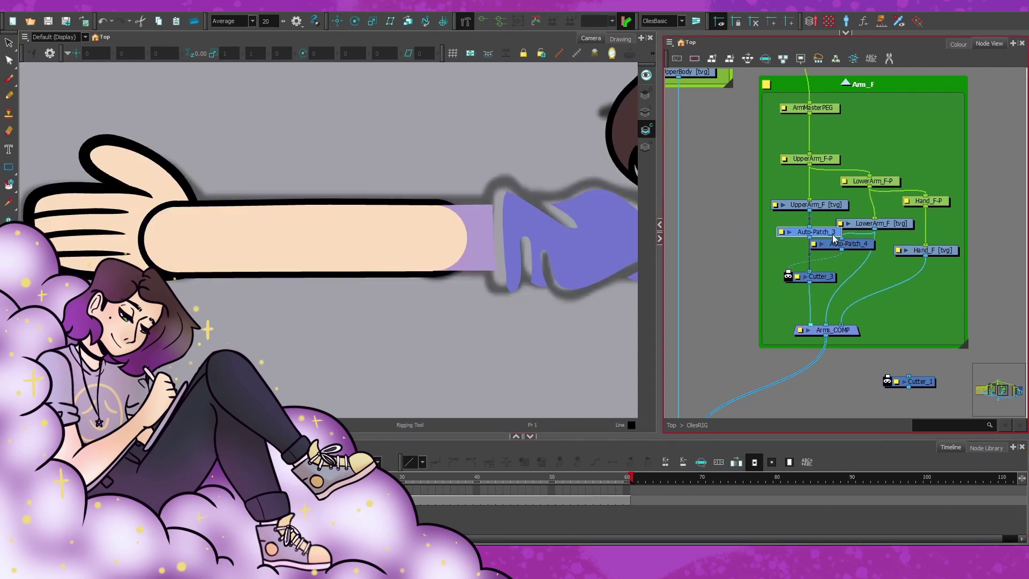
drag(786, 247, 817, 265)
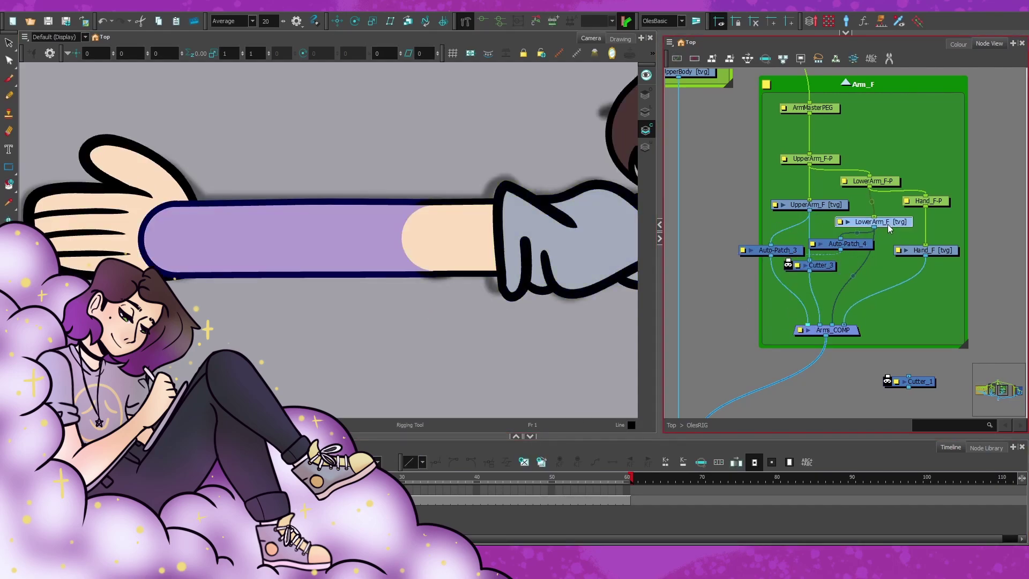
Insert Cutter_1 between the LowerArm_F drawing and Arms_COMP, aligning LowerArm_F-P over its drawing
click(942, 201)
click(892, 185)
drag(927, 382, 872, 274)
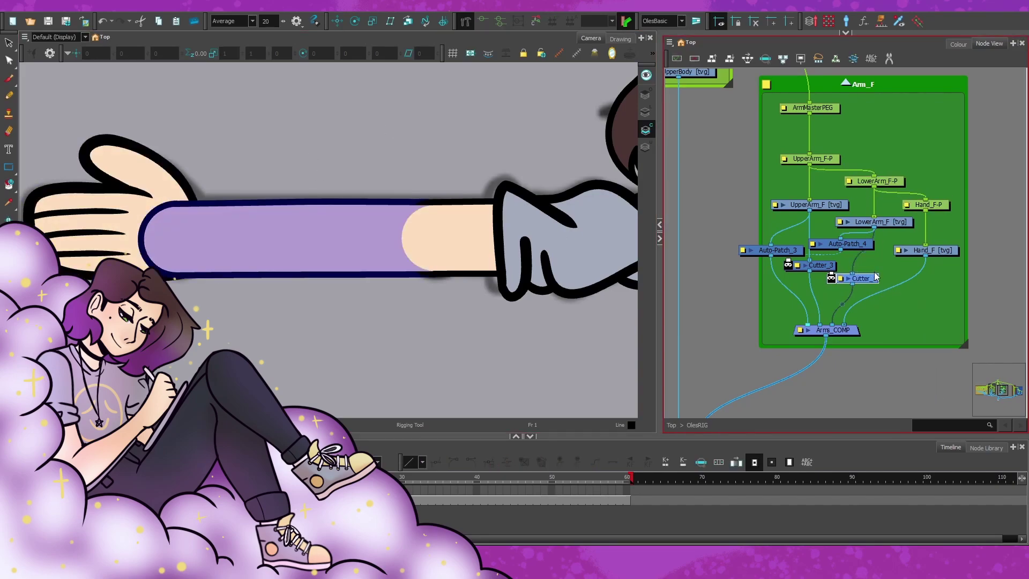
Connect Auto-Patch_5 under Hand_F as the matte of Cutter_1 and move the arm pegs, drawings and patches higher in Arm_F
drag(828, 312, 891, 184)
click(965, 296)
drag(943, 250, 935, 197)
drag(814, 204, 813, 163)
drag(890, 250, 850, 209)
drag(885, 275, 888, 263)
Route the Auto-Patch_3 cable into Arms_COMP through a waypoint and widen the Arm_F backdrop around its nodes
drag(823, 267, 804, 205)
drag(781, 305, 769, 322)
drag(792, 204, 779, 314)
click(904, 84)
drag(968, 345, 966, 347)
click(839, 119)
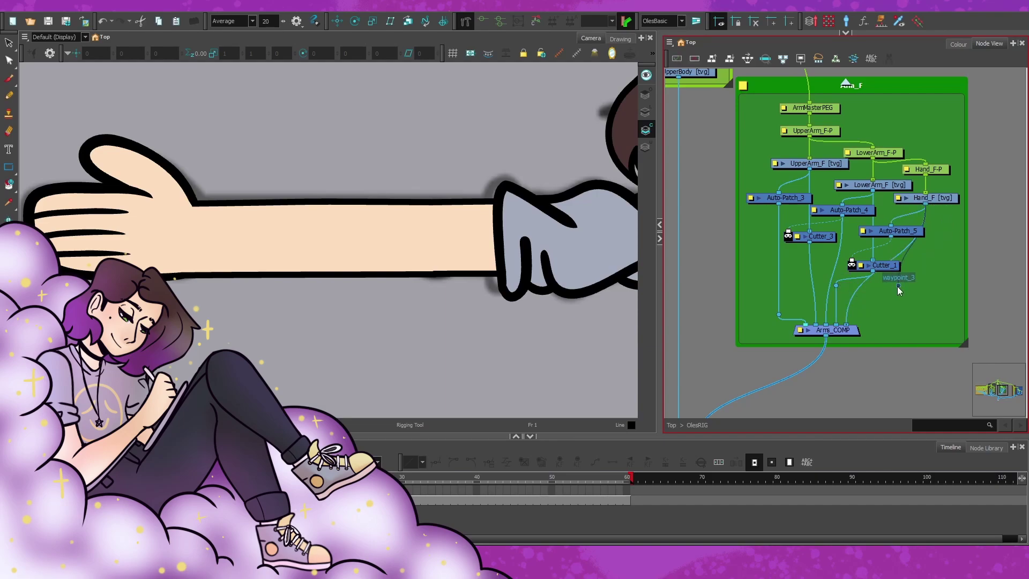
drag(895, 290, 885, 299)
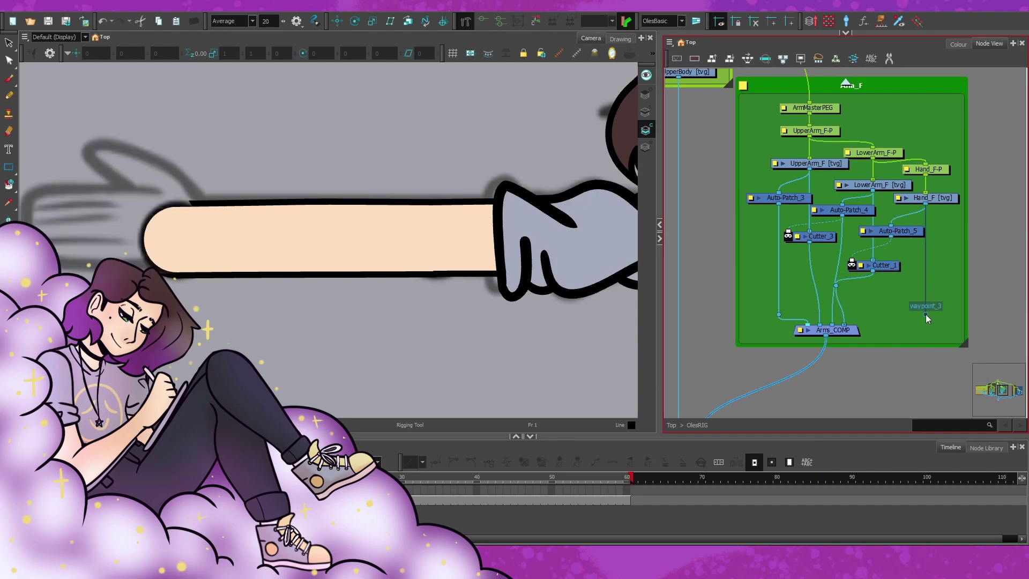
key(ctrl+shift+z)
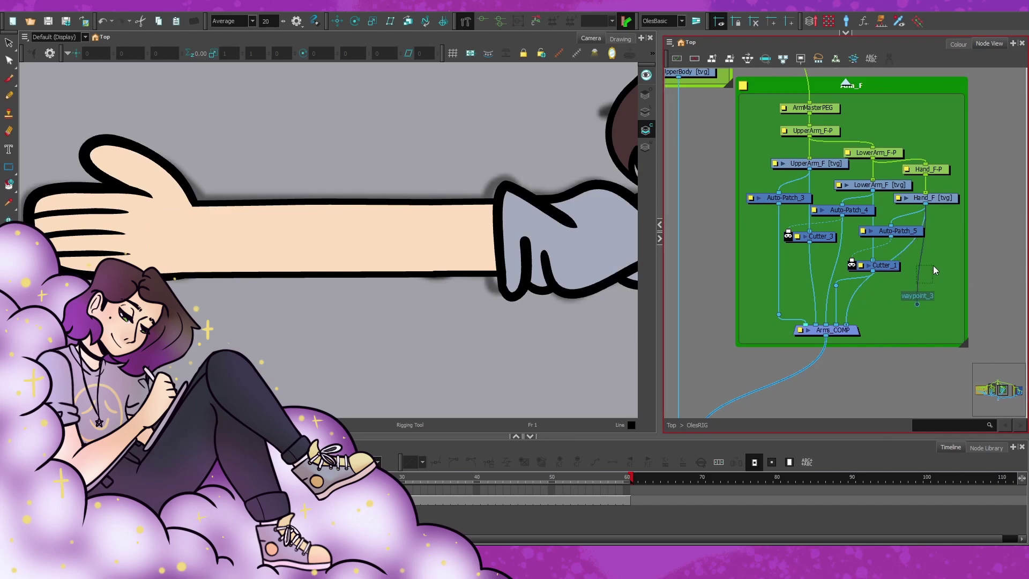
key(ctrl+z)
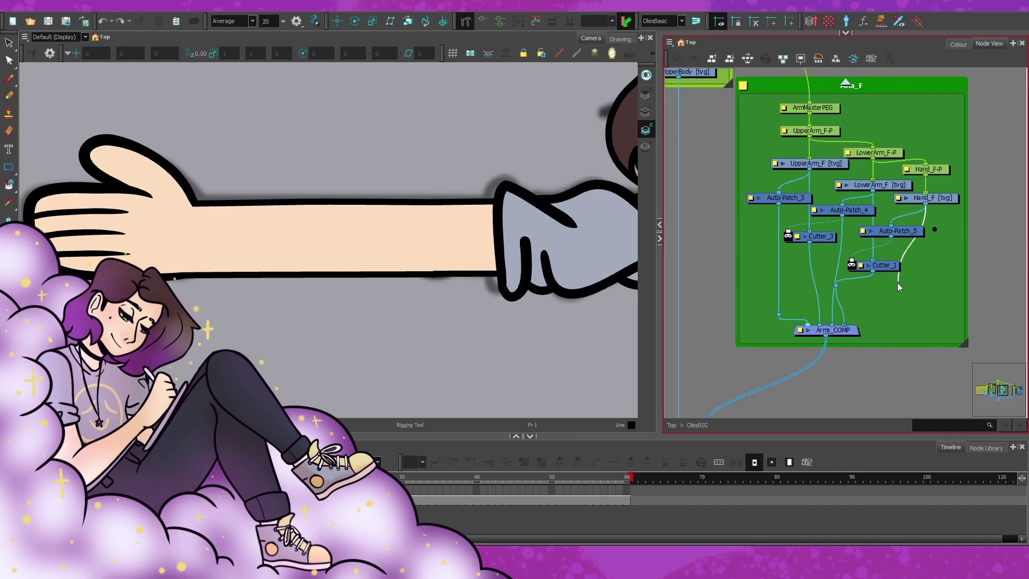
drag(902, 254, 935, 229)
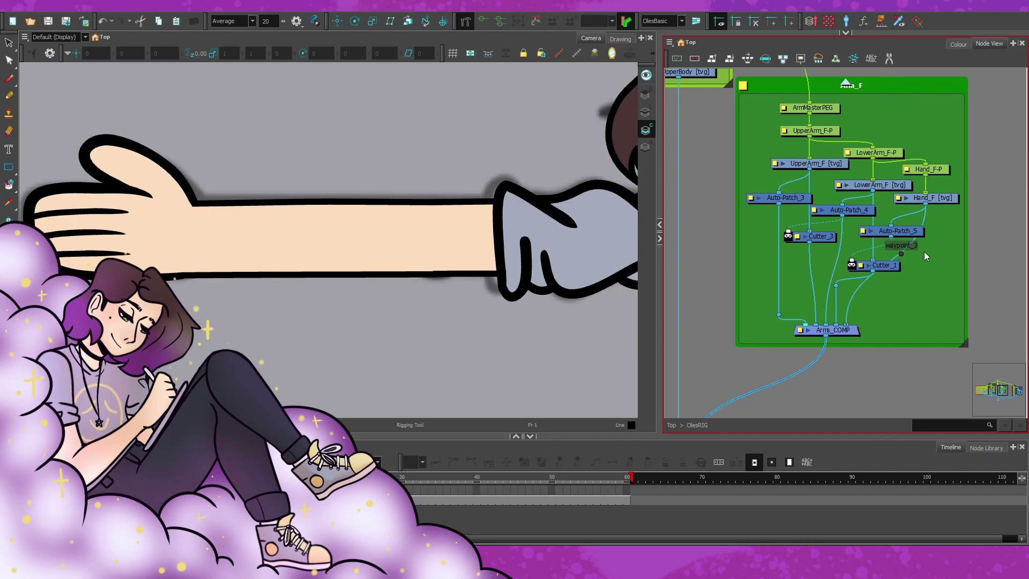
key(Delete)
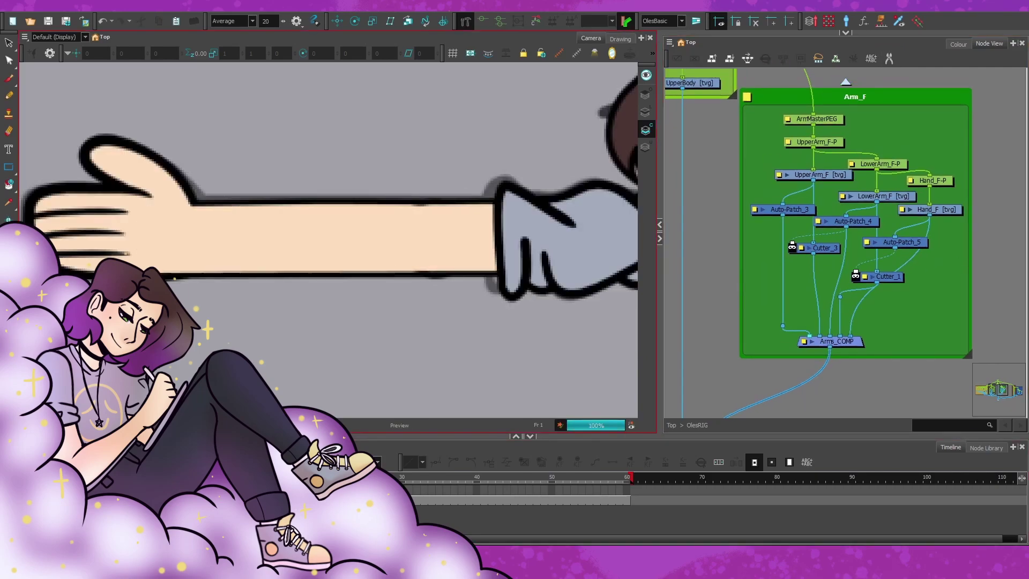
Set the rotation pivot of Hand_F-P at the wrist
key(alt+3)
click(107, 203)
key(shift+m)
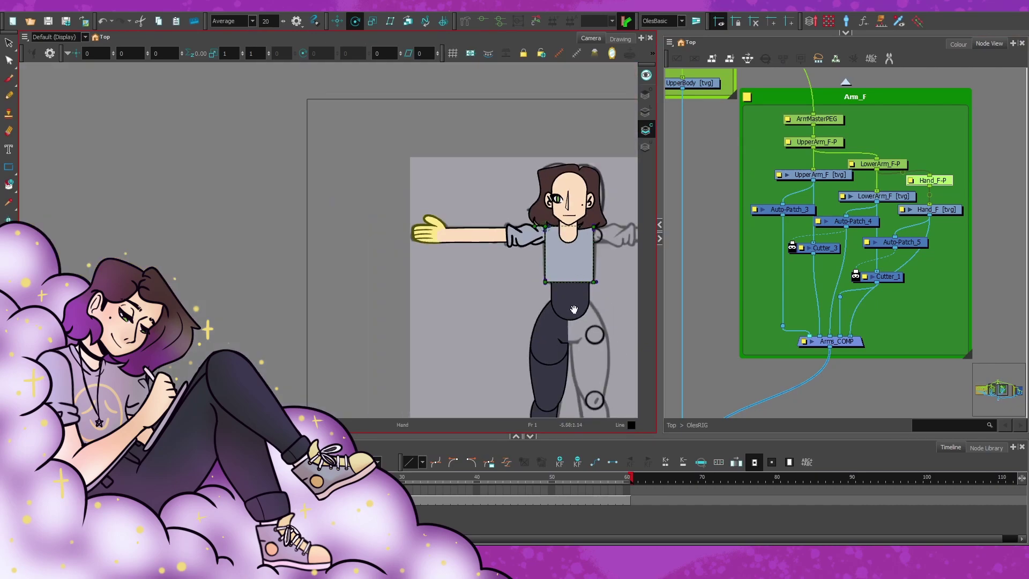
drag(577, 299, 433, 280)
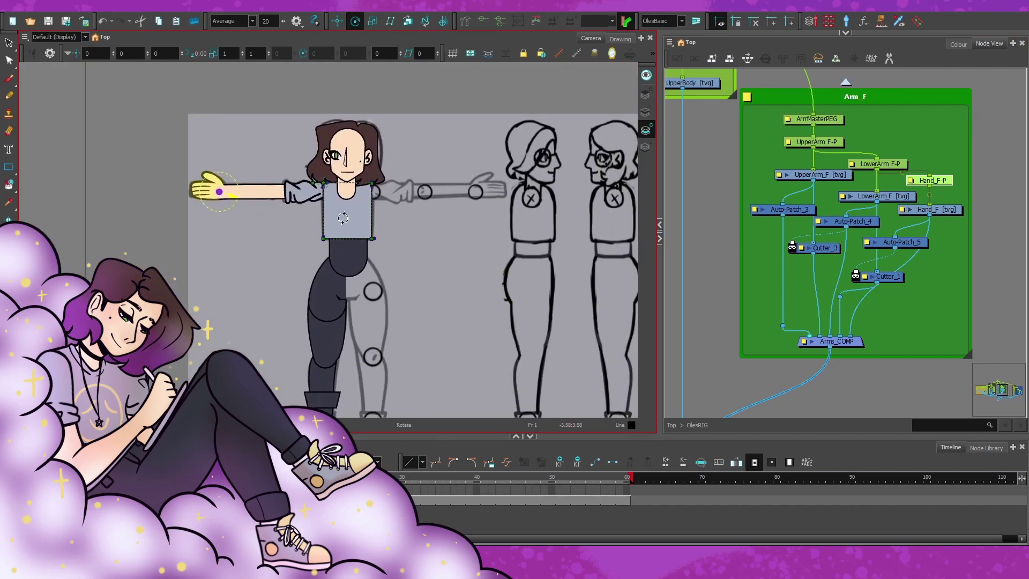
scroll(220, 192, up, 5)
Set the rotation pivot of LowerArm_F-P at the elbow and test the forearm's rotation
key(b)
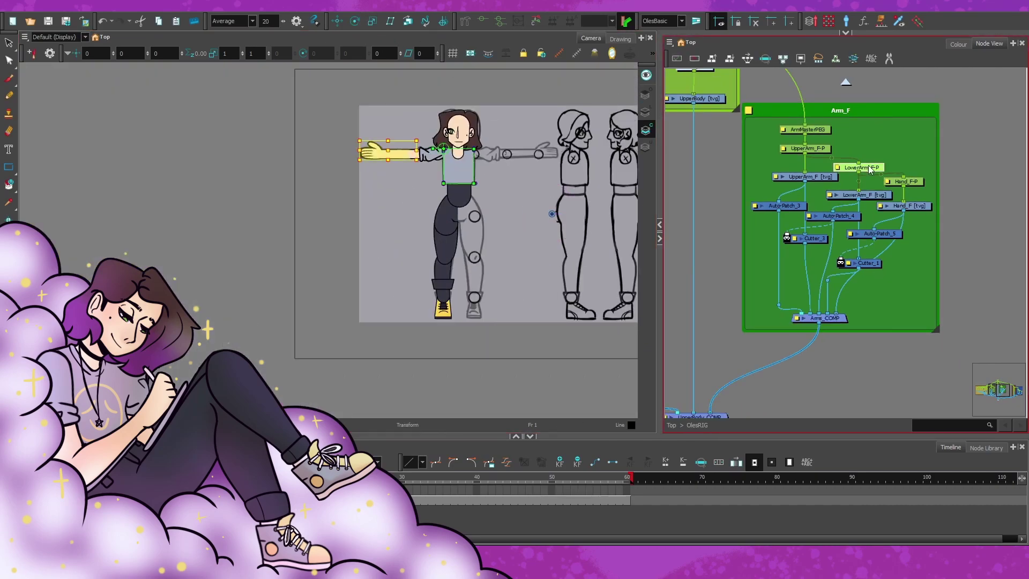
ctrl+click(411, 154)
scroll(411, 155, up, 4)
drag(412, 155, 541, 191)
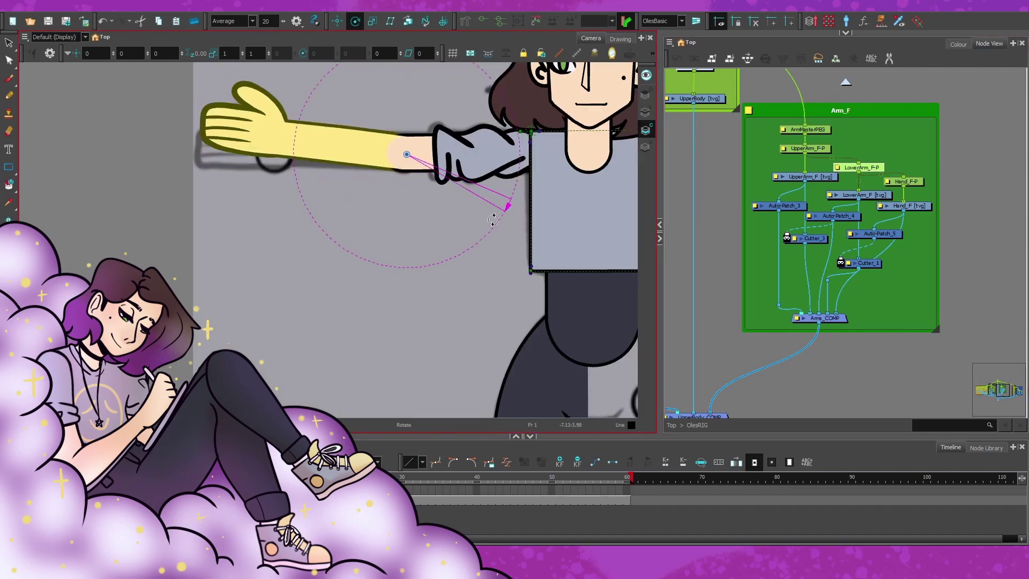
Set the rotation pivot of UpperArm_F-P at the shoulder, test the arm's rotation and undo the test rotation
key(b)
scroll(541, 191, down, 2)
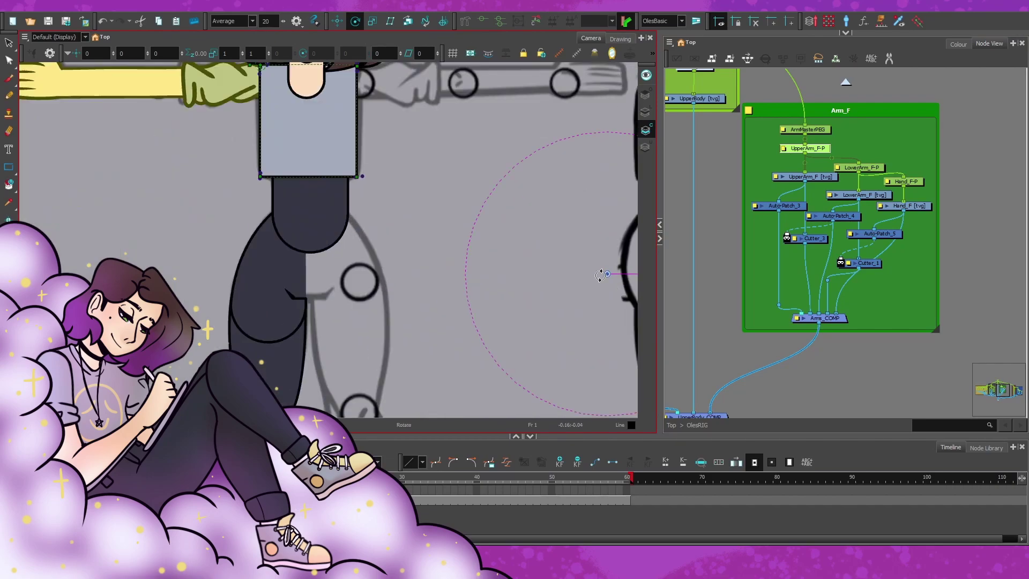
drag(295, 119, 379, 185)
mouse_move(466, 210)
mouse_down()
mouse_move(484, 198)
mouse_move(463, 210)
mouse_up()
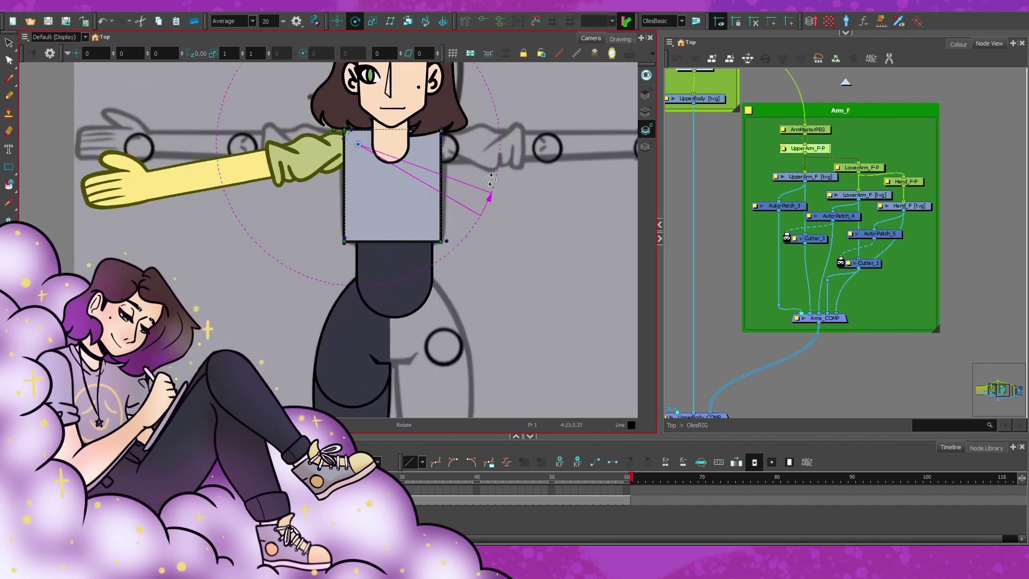
key(ctrl+z)
Set the rotation pivot of ArmMasterPEG at the shoulder
key(ctrl+shift+z)
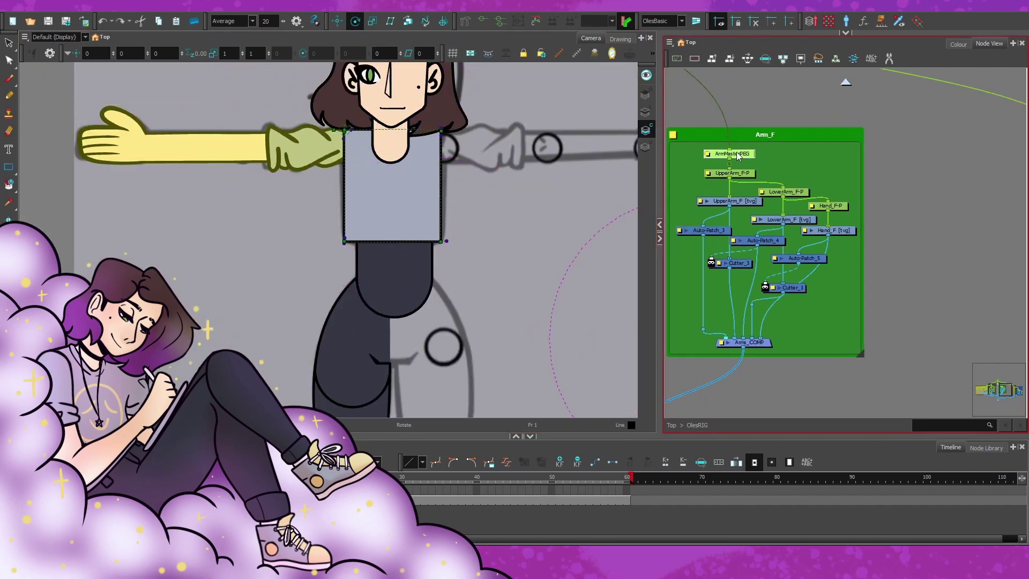
scroll(441, 248, down, 2)
scroll(395, 200, up, 3)
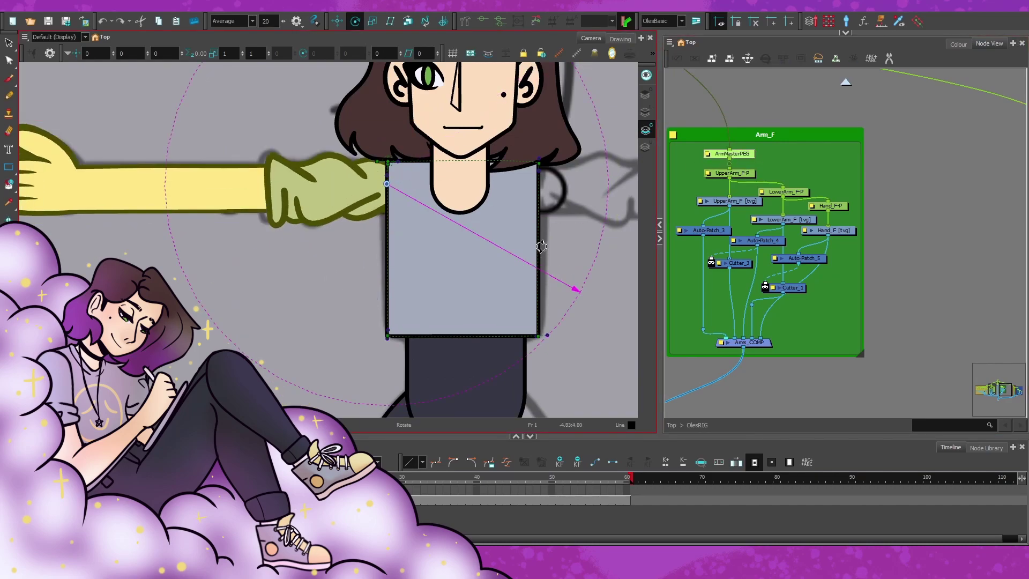
scroll(574, 287, down, 2)
scroll(860, 311, down, 2)
Branch the Glasses drawing into Line-Art and Colour-Art nodes feeding Face_COMP, with a Transparency node below Colour-Art
drag(860, 311, 1026, 324)
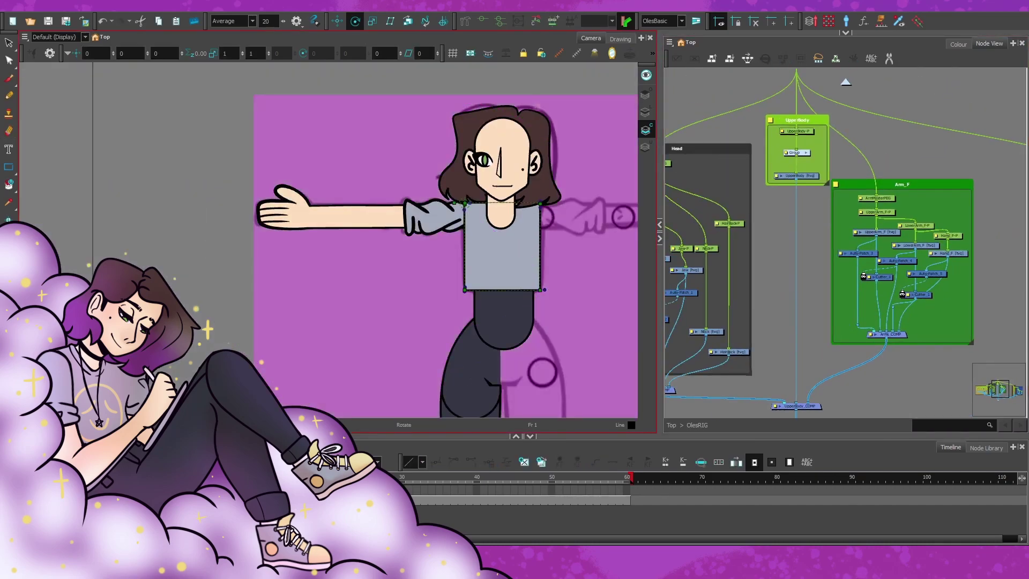
scroll(828, 218, up, 5)
drag(721, 179, 787, 231)
scroll(808, 249, up, 2)
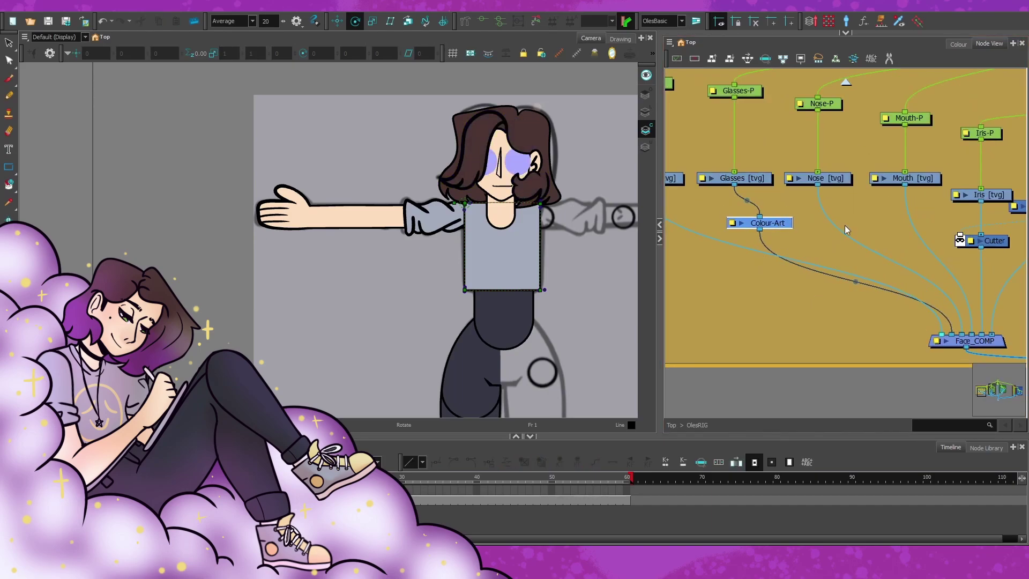
click(786, 195)
key(ctrl+v)
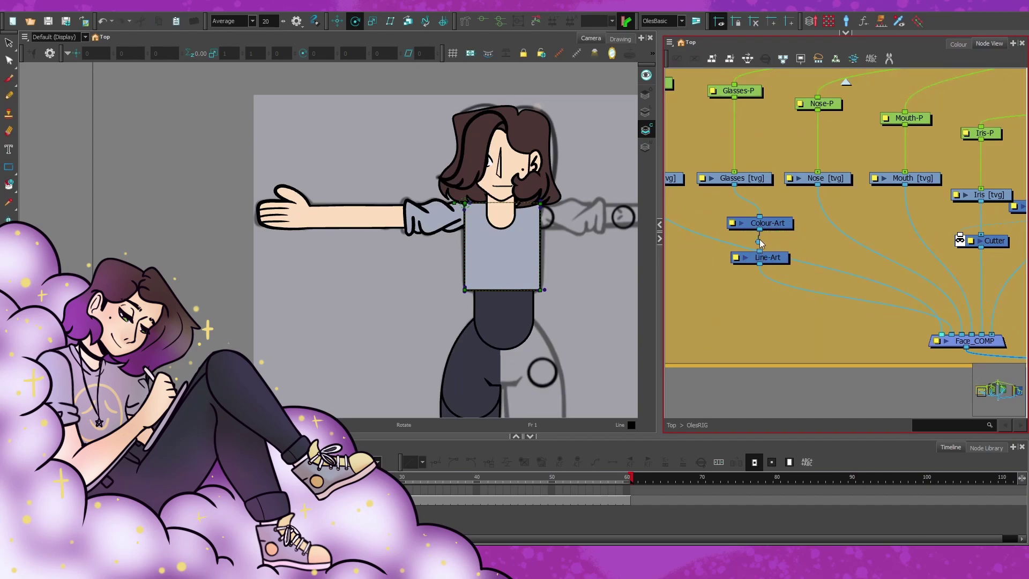
drag(779, 228, 772, 280)
drag(738, 127, 779, 229)
Place the rotation pivot of HairBang-P at the hair parting above the forehead
click(756, 173)
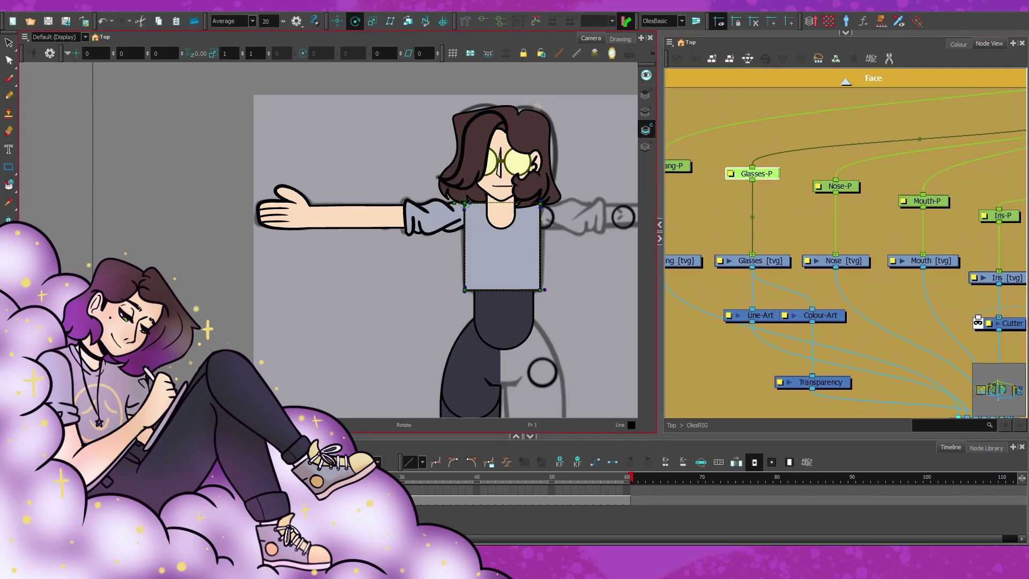
key(shift+t)
scroll(597, 328, down, 2)
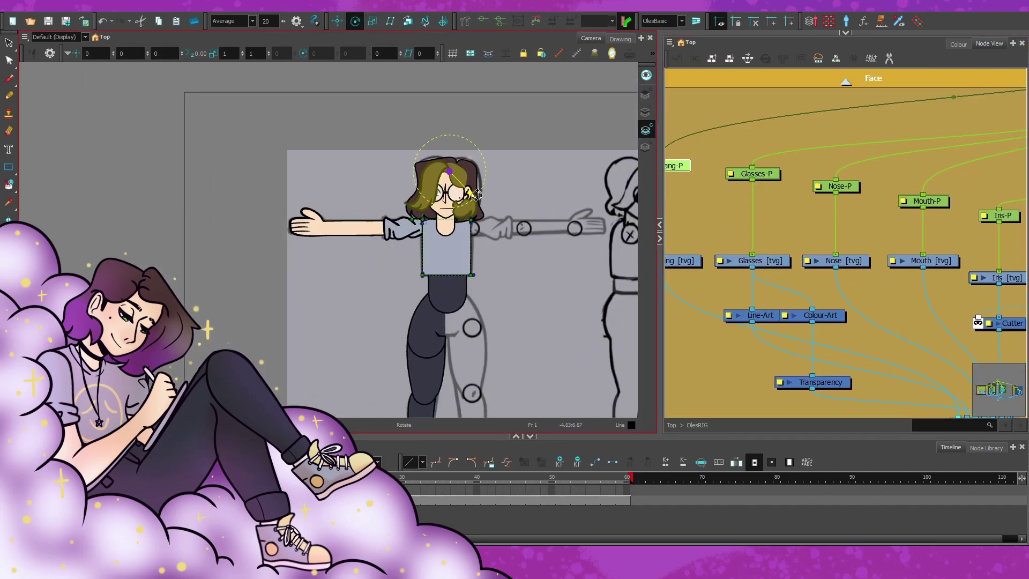
Add a Free-Form-Deformer to the HairBang drawing, with control points around both bangs and the curl below the ear
scroll(446, 194, up, 3)
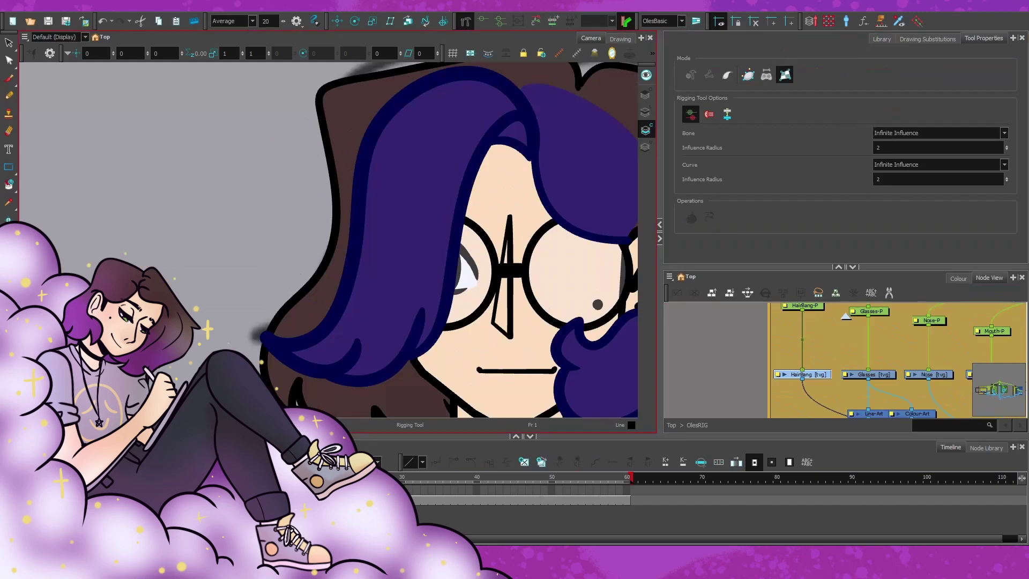
click(531, 154)
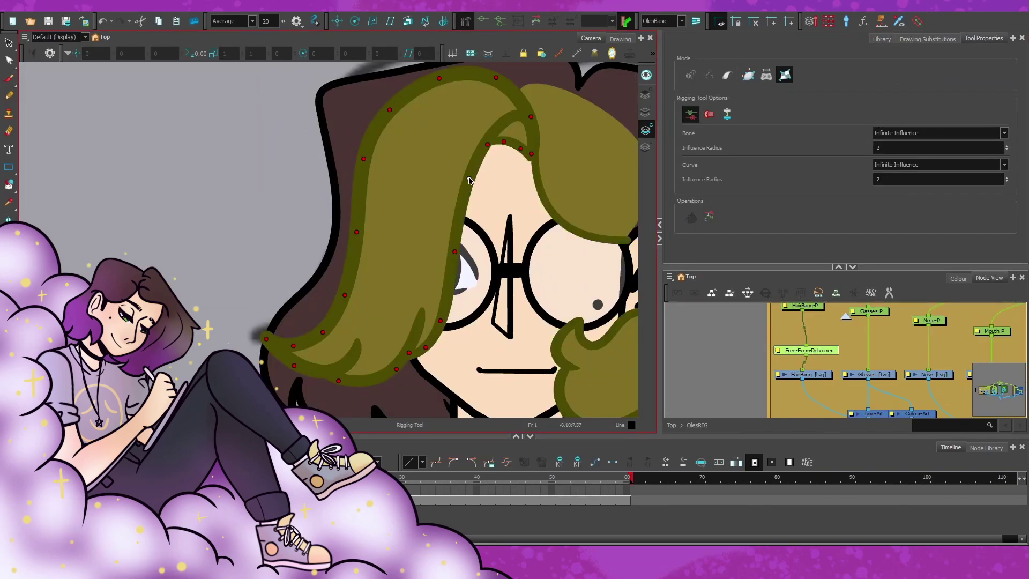
key(shift+t)
drag(603, 310, 482, 279)
key(alt+4)
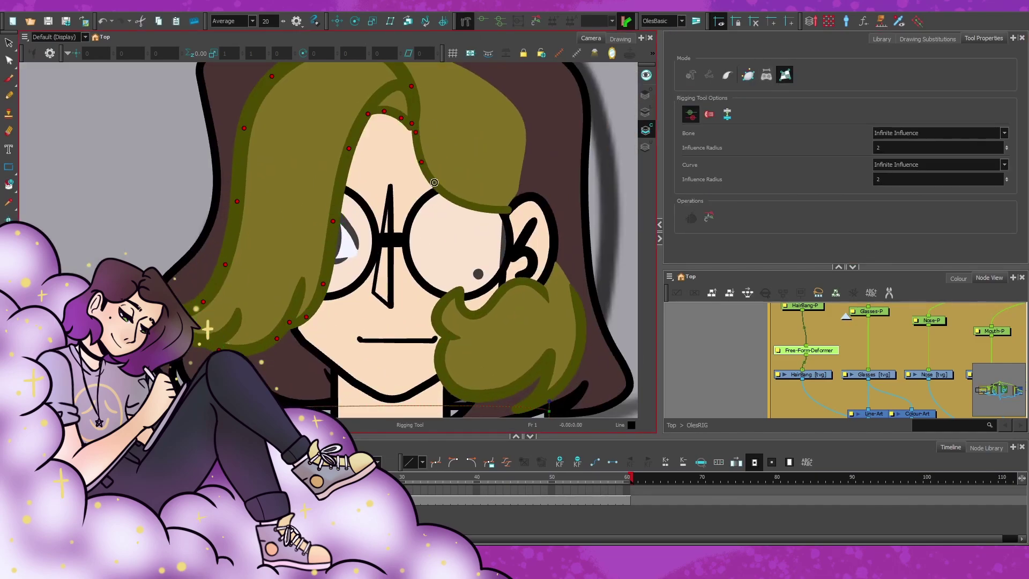
scroll(528, 133, up, 1)
scroll(535, 246, down, 2)
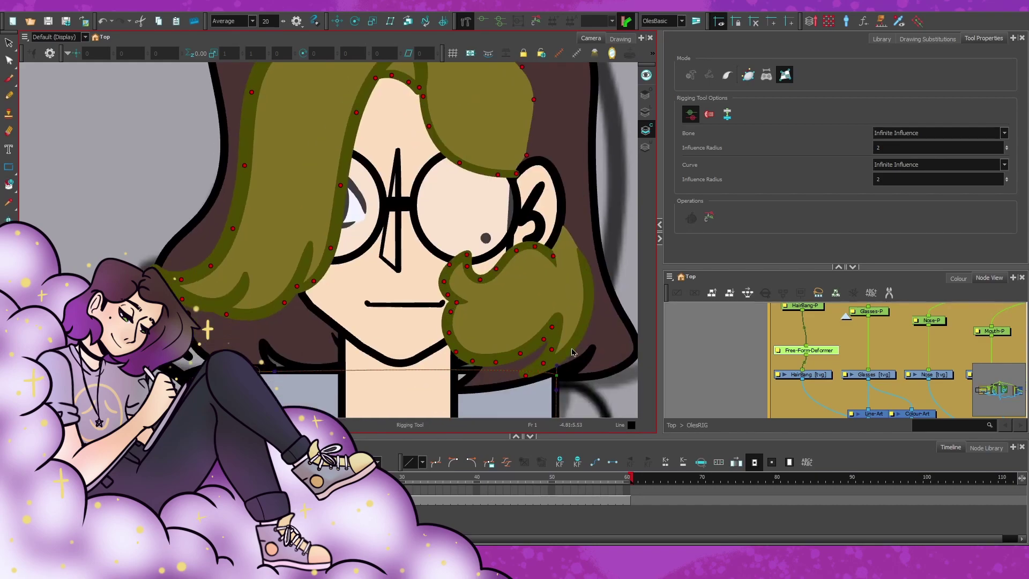
Space out the HairBang drawing and its Free-Form-Deformer below HairBang-P, leaving the deformer selected
key(shift+t)
click(566, 230)
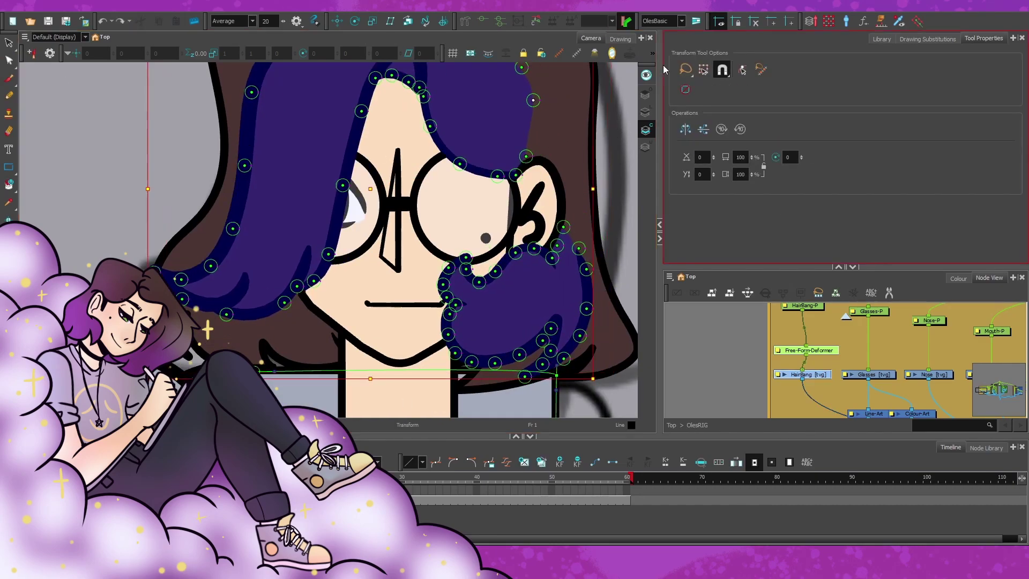
click(825, 379)
click(804, 342)
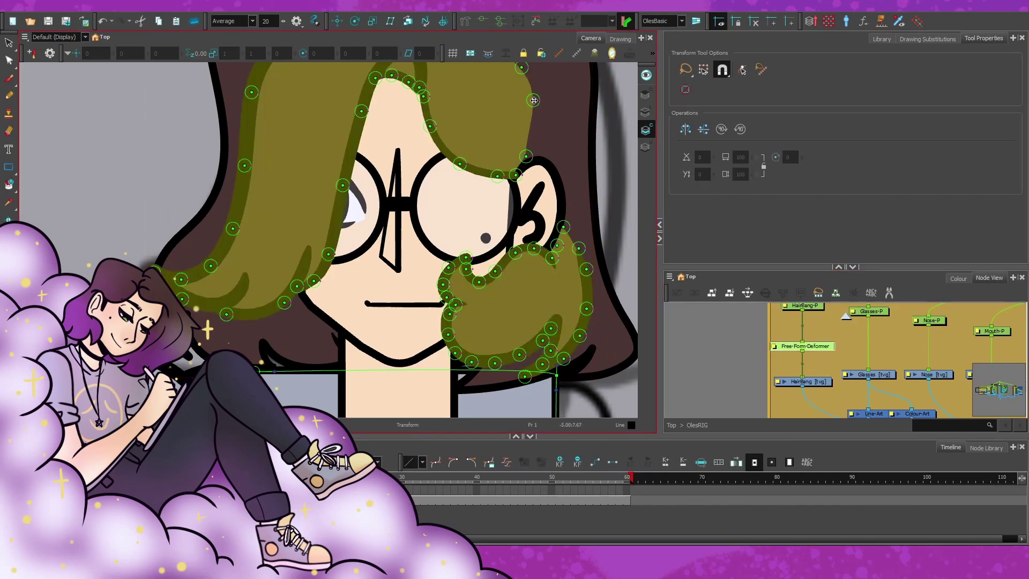
Hide the deformer controls and align the rotation pivot of HairBang-P with the hair parting
scroll(472, 240, down, 4)
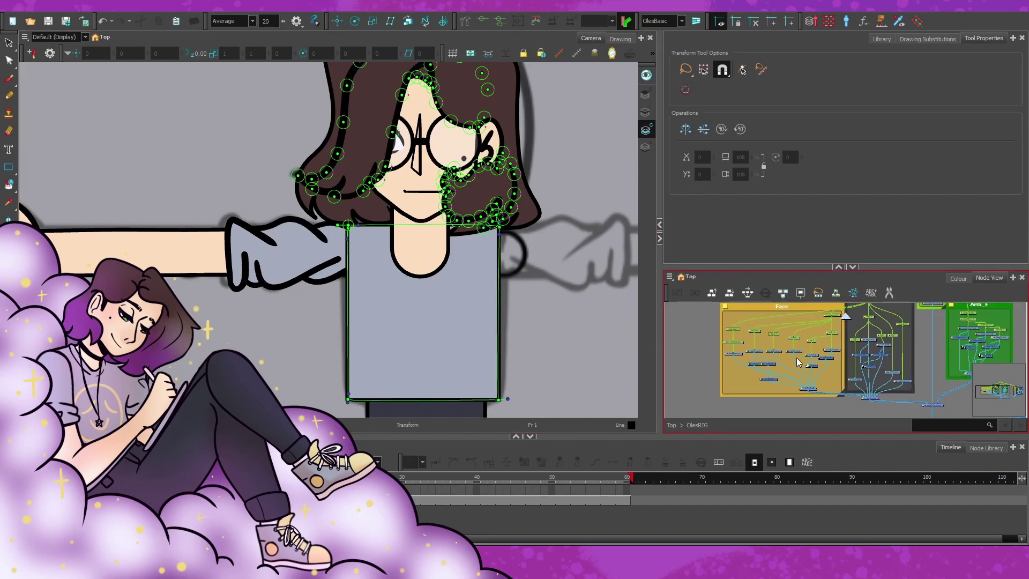
key(grave)
click(739, 139)
scroll(733, 181, up, 3)
click(733, 181)
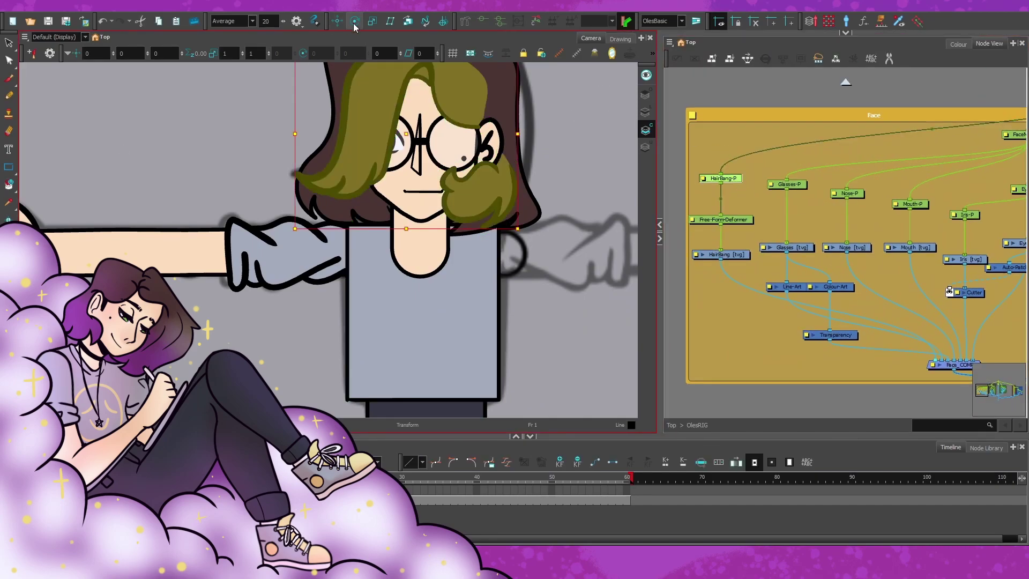
scroll(602, 376, down, 3)
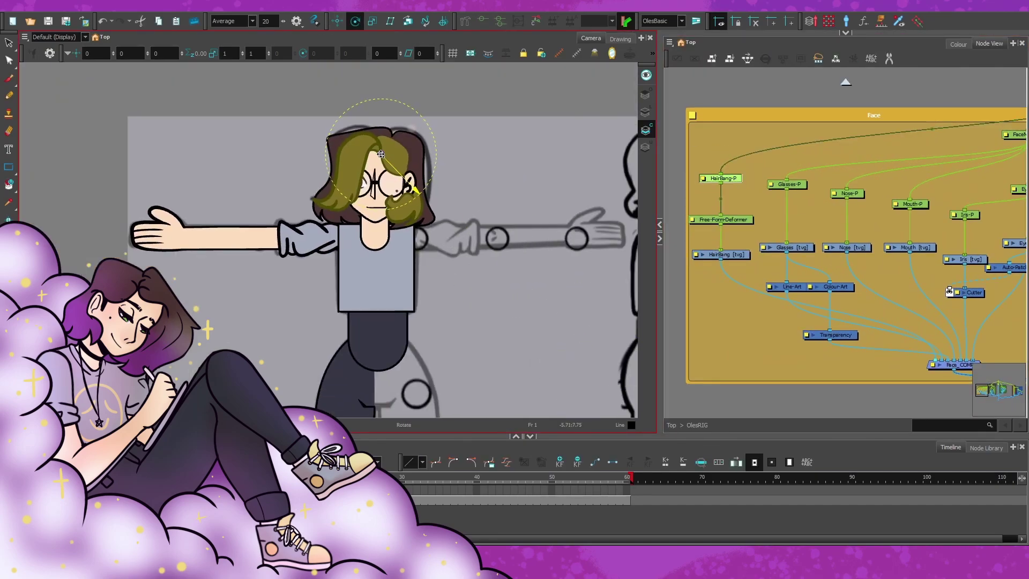
Place the rotation pivot of Nose-P on the nose and that of the iris peg on the eye
click(376, 208)
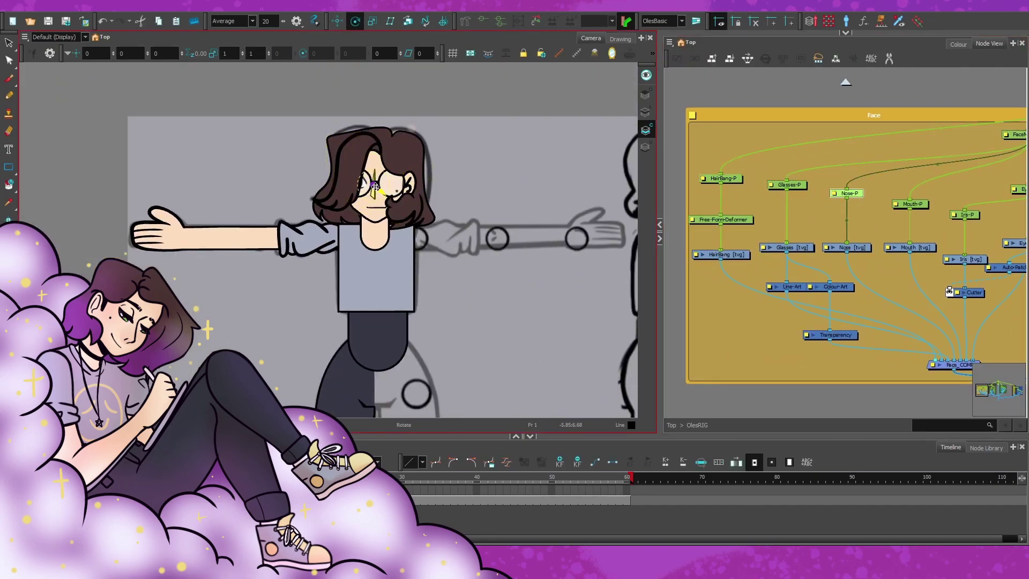
key(])
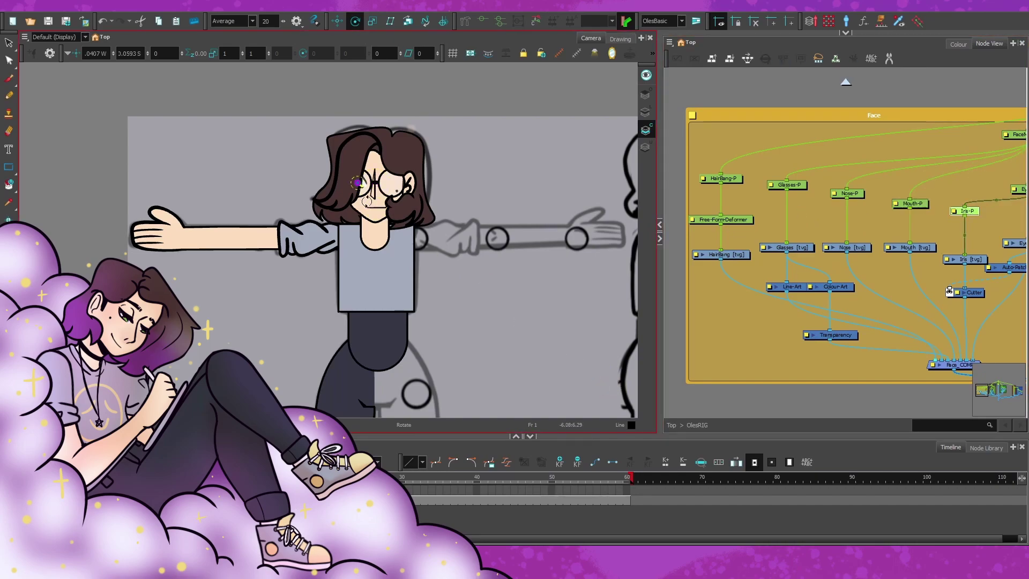
key(b)
key(])
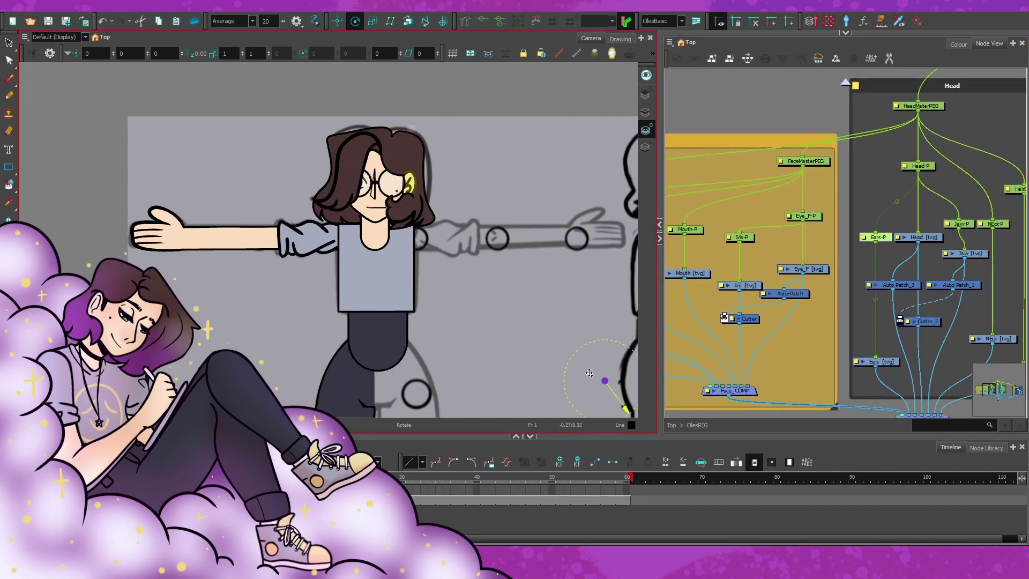
Set the rotation pivots of the ears, head master and neck pegs, placing Neck-P's pivot at the base of the neck
click(376, 218)
key(b)
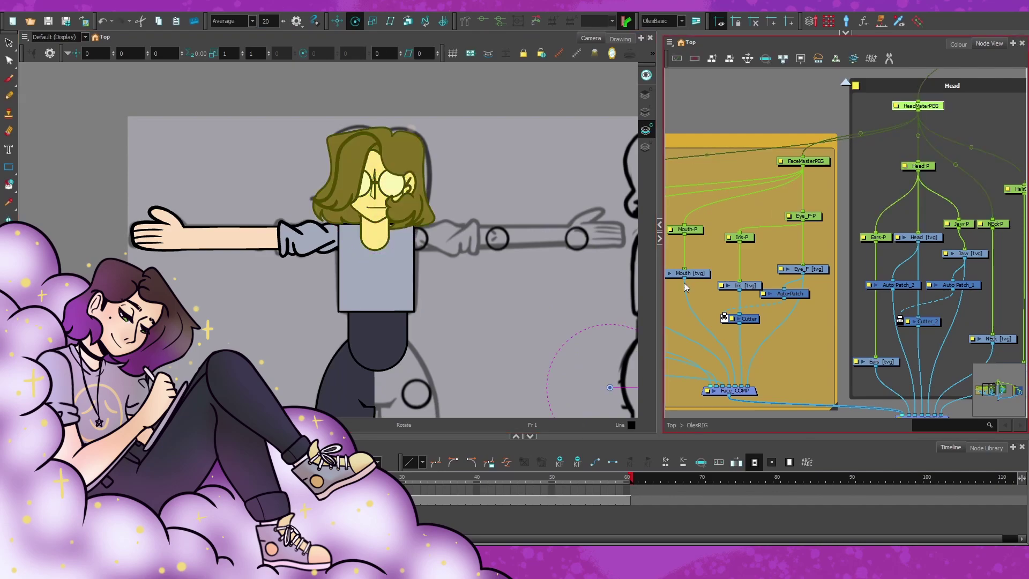
key(shift+b)
key(shift+b)
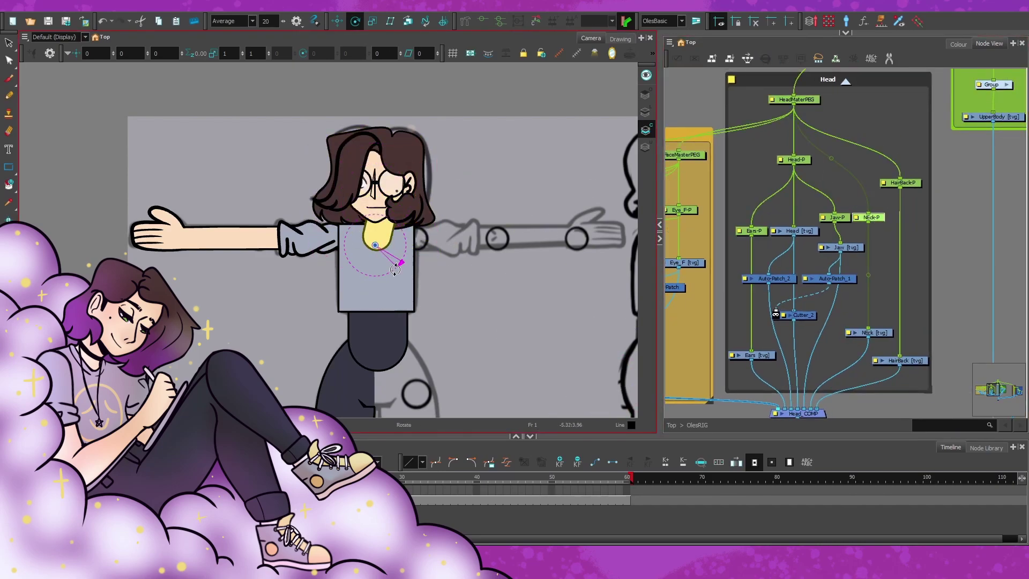
Select UpperBody-P and reposition its rotation pivot on the torso
key(slash)
key(b)
key(b)
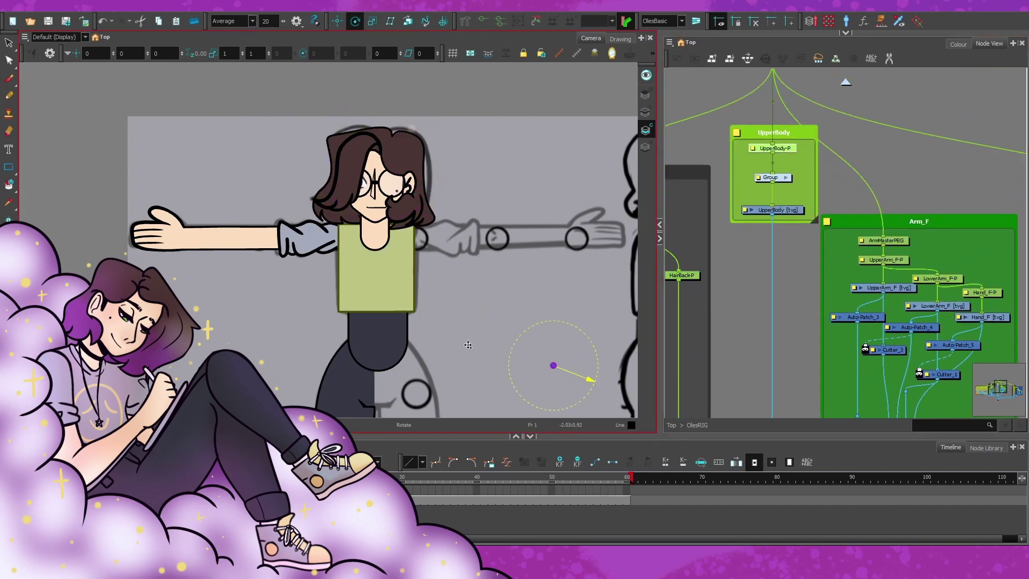
key(b)
key(slash)
key(slash)
key(shift+b)
Place the rotation pivot of LegMasterPEG at the hip joint, near the top of the upper leg
scroll(482, 322, down, 2)
drag(541, 299, 486, 378)
key(shift+b)
scroll(482, 321, down, 2)
drag(472, 241, 479, 175)
key(shift+b)
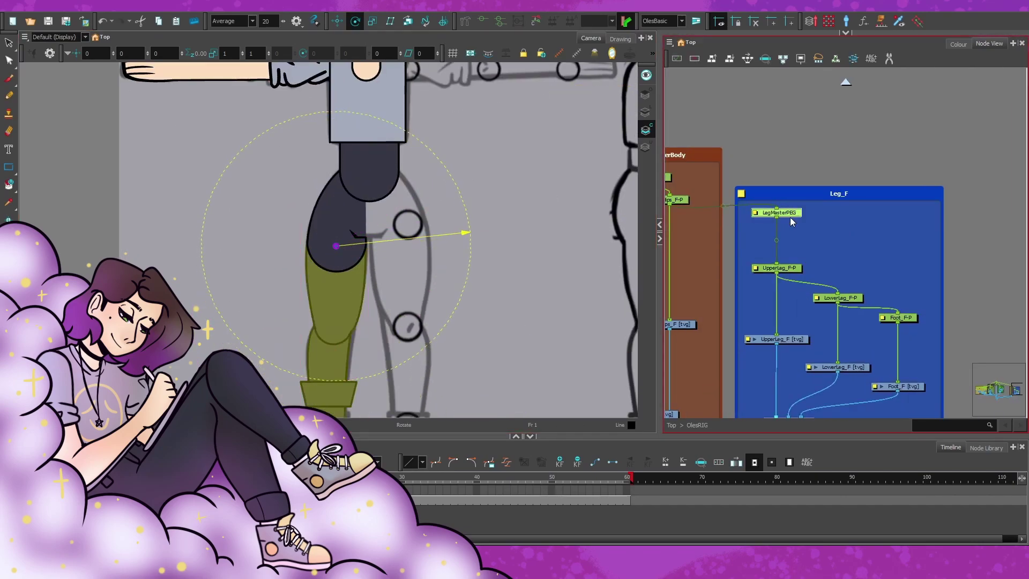
Place the rotation pivot of Foot_F-P at the ankle and clear the selection
key(shift+b)
drag(435, 290, 383, 276)
click(900, 317)
scroll(557, 141, down, 2)
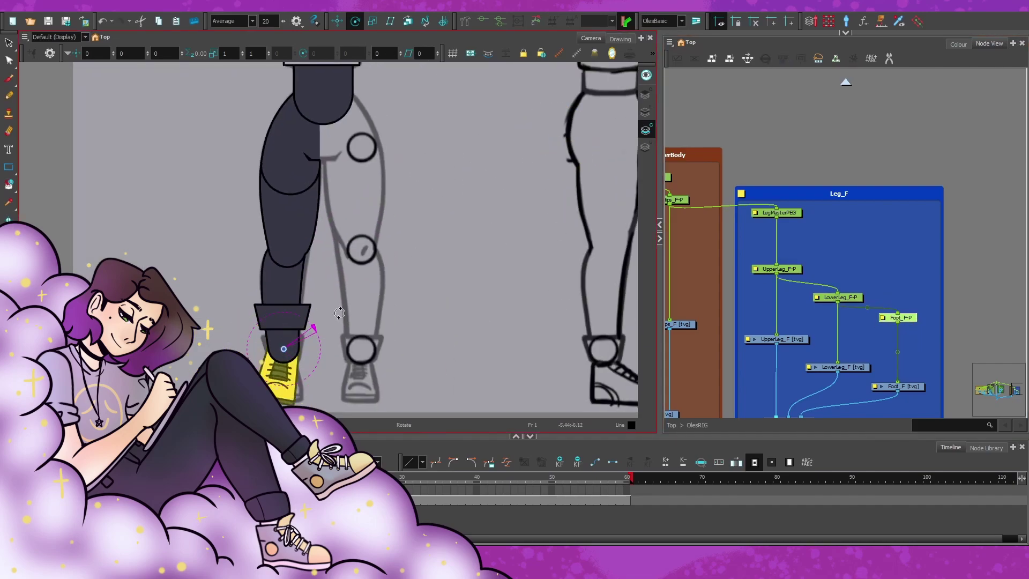
key(b)
key(Escape)
Add a Cutter below UpperLeg_F and an Auto-Patch beside LowerLeg_F in the Leg_F group
scroll(397, 259, down, 3)
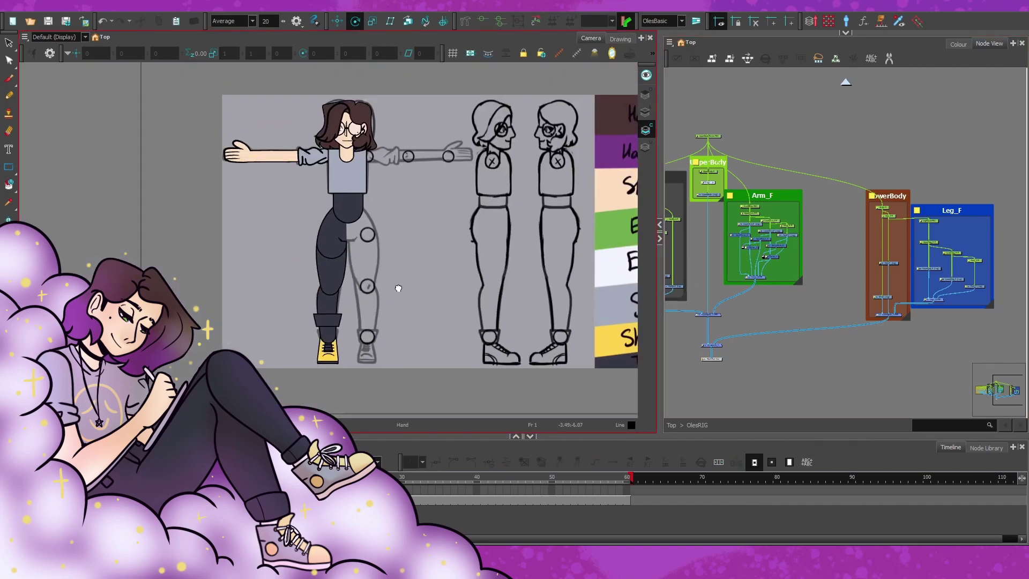
scroll(748, 276, up, 3)
scroll(749, 276, up, 2)
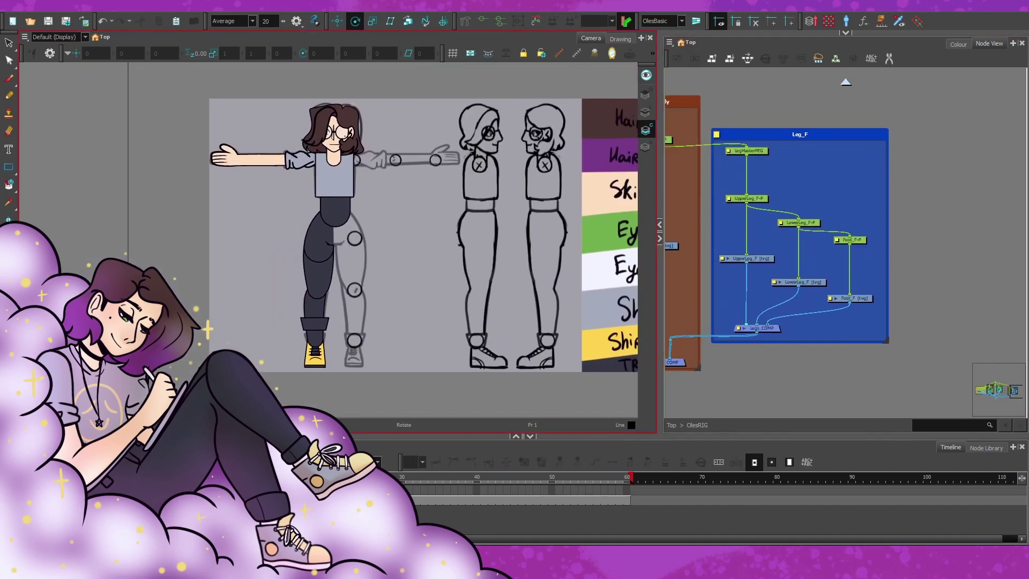
click(749, 276)
click(780, 266)
scroll(782, 292, up, 2)
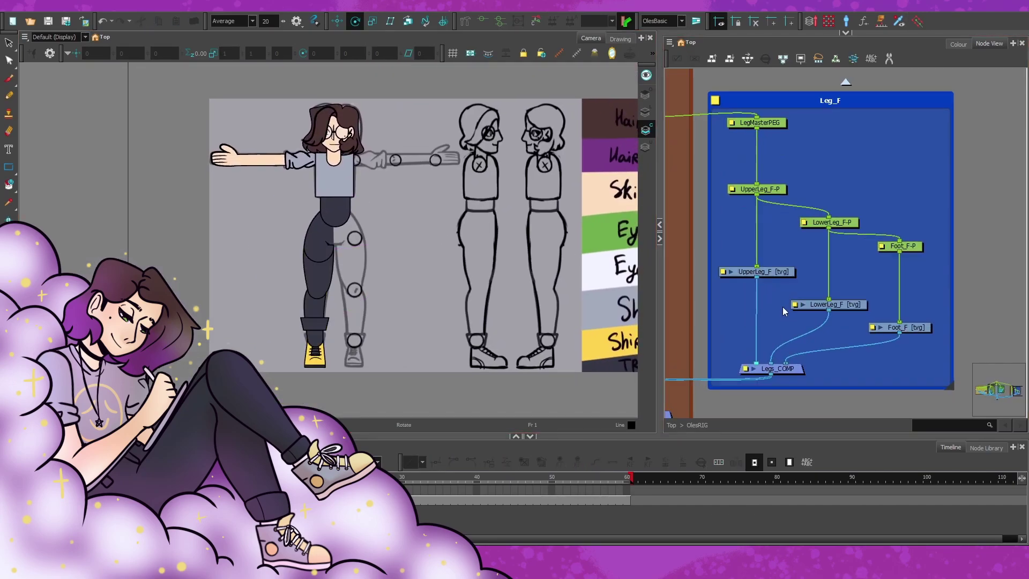
key(ctrl+v)
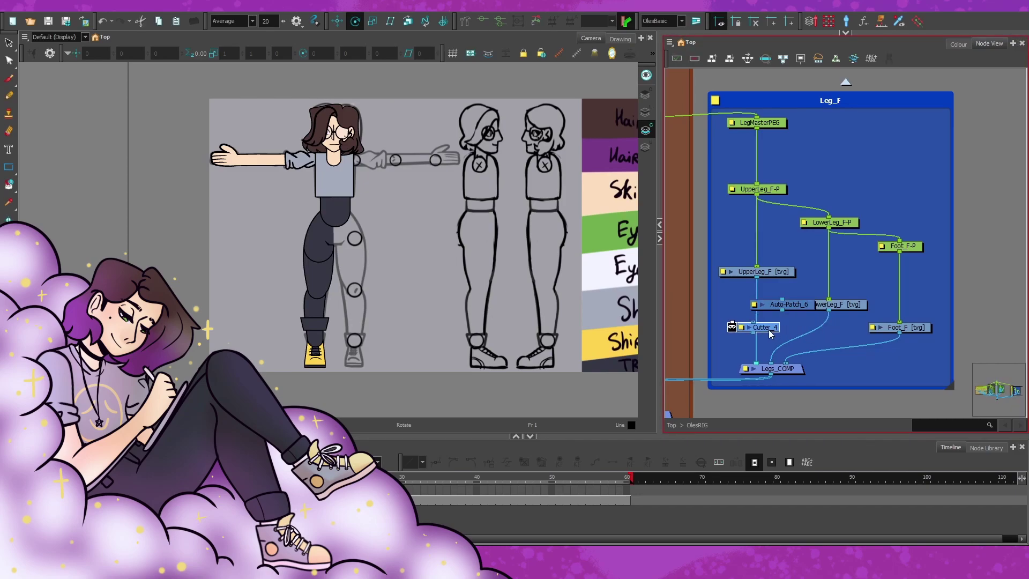
drag(810, 304, 836, 289)
drag(824, 317, 819, 310)
drag(913, 352, 911, 351)
Move the leg pegs and drawings up to make room and connect LowerLeg_F through the Auto-Patch to the upper-leg Cutter's matte
drag(836, 222, 836, 180)
drag(761, 272, 761, 203)
drag(830, 290, 830, 222)
drag(819, 317, 811, 255)
drag(767, 327, 766, 282)
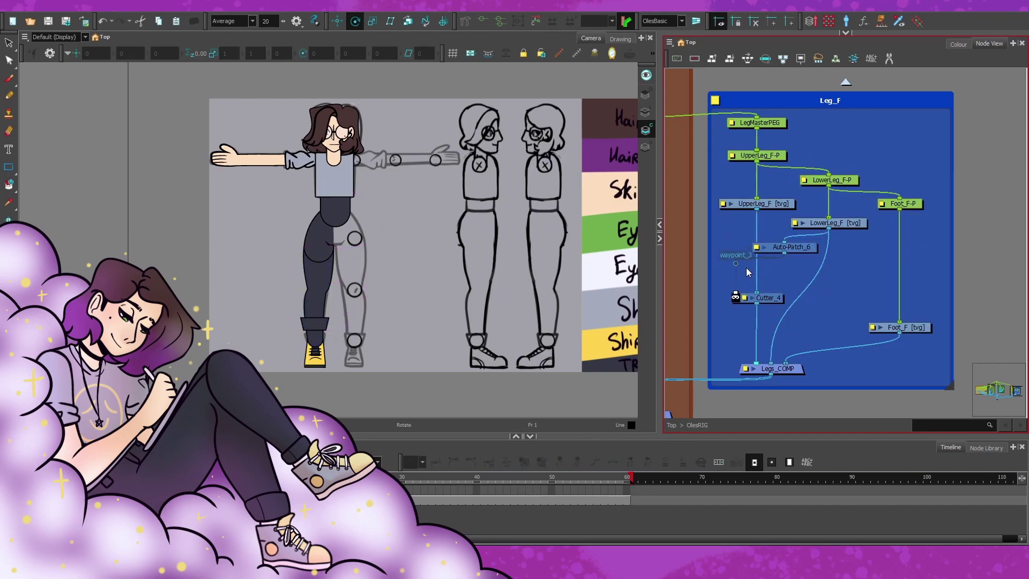
Add a Cutter below LowerLeg_F and feed its matte from Foot_F through another Auto-Patch
drag(906, 327, 906, 247)
key(ctrl+v)
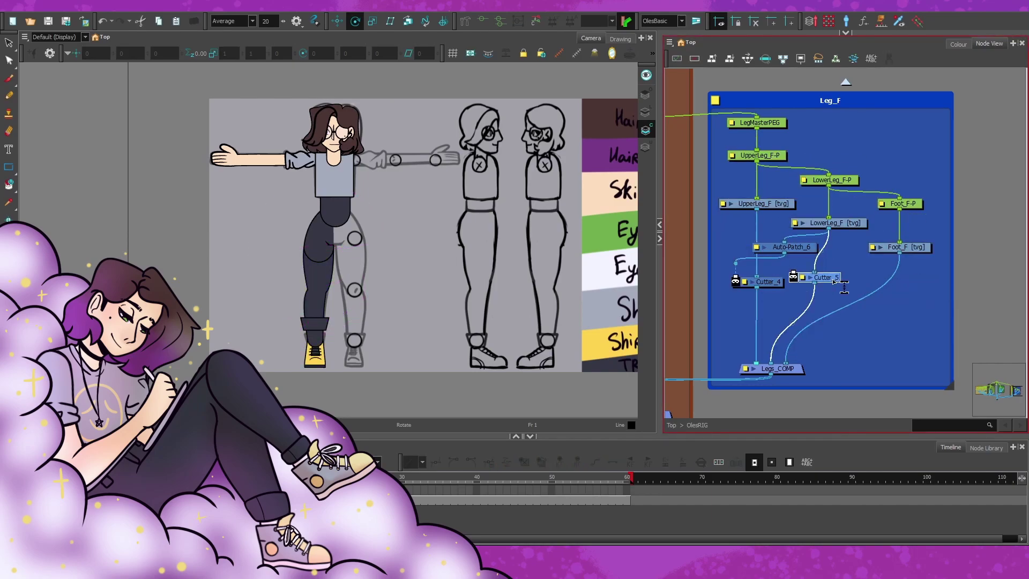
drag(953, 296, 906, 238)
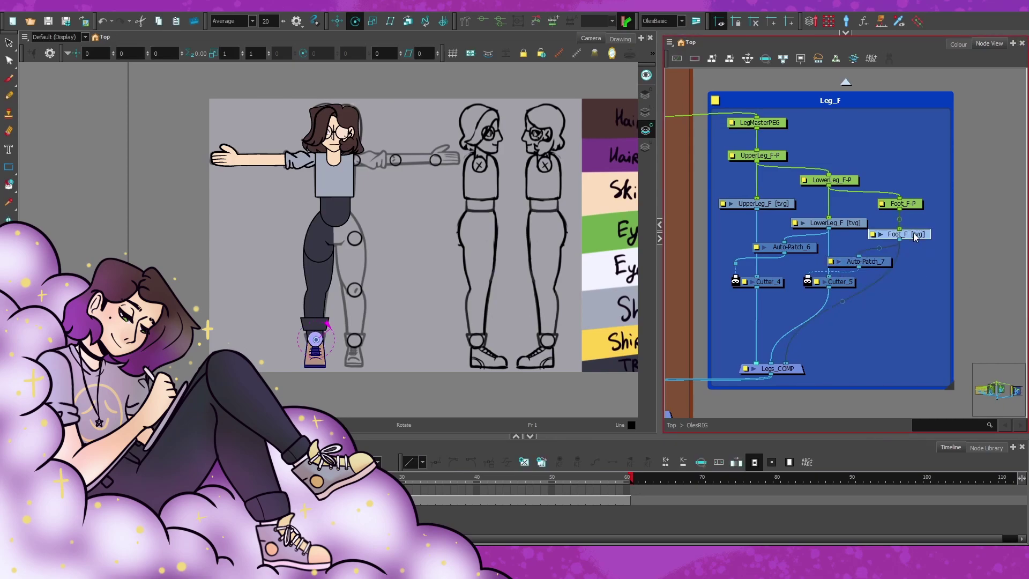
drag(836, 282, 854, 285)
click(846, 281)
Fill the ankle area below the trouser cuff in the LowerLeg_F drawing with the EyeW colour
click(918, 239)
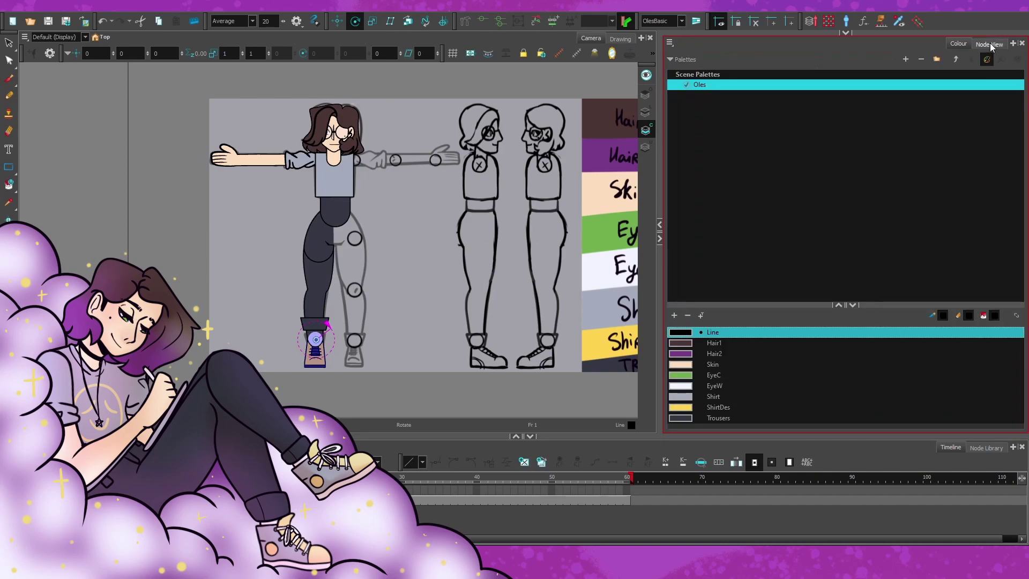
click(621, 39)
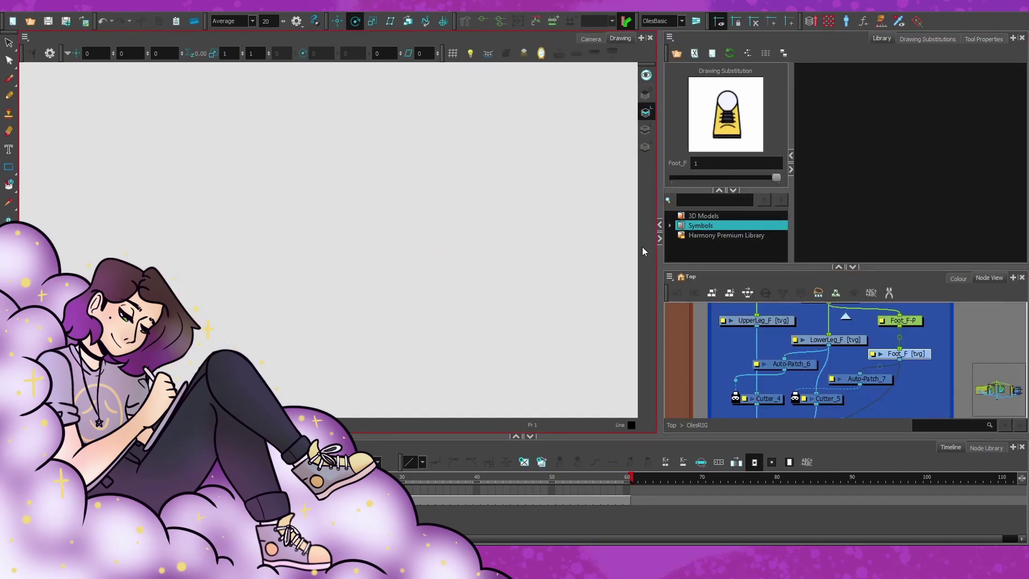
click(591, 39)
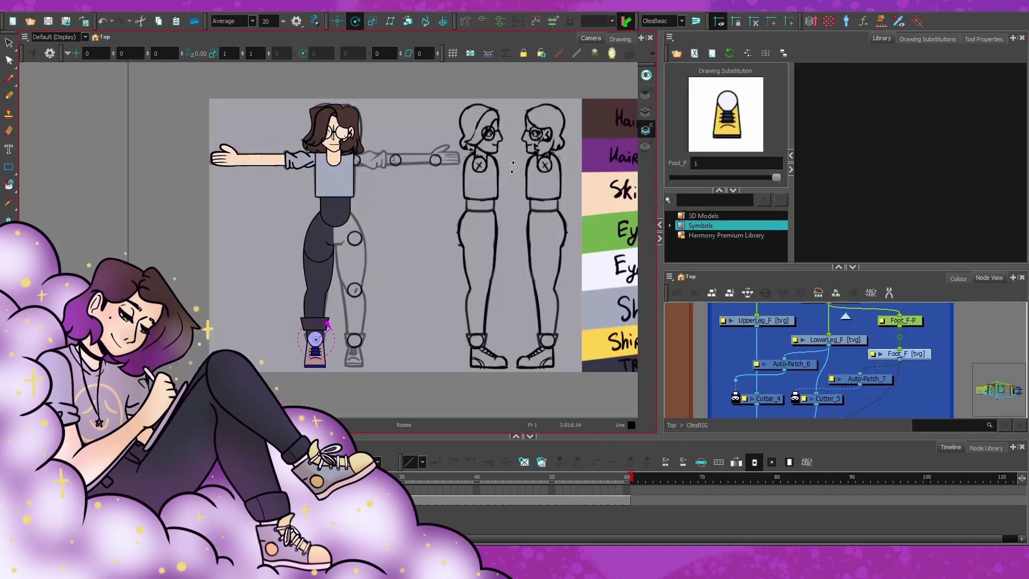
click(927, 336)
key(2)
key(2)
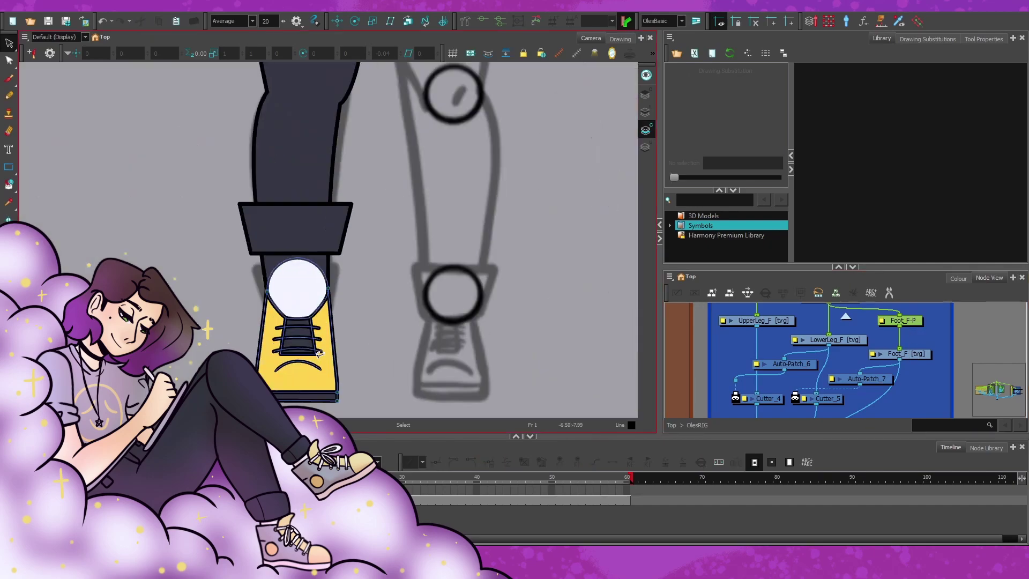
click(828, 339)
key(alt+i)
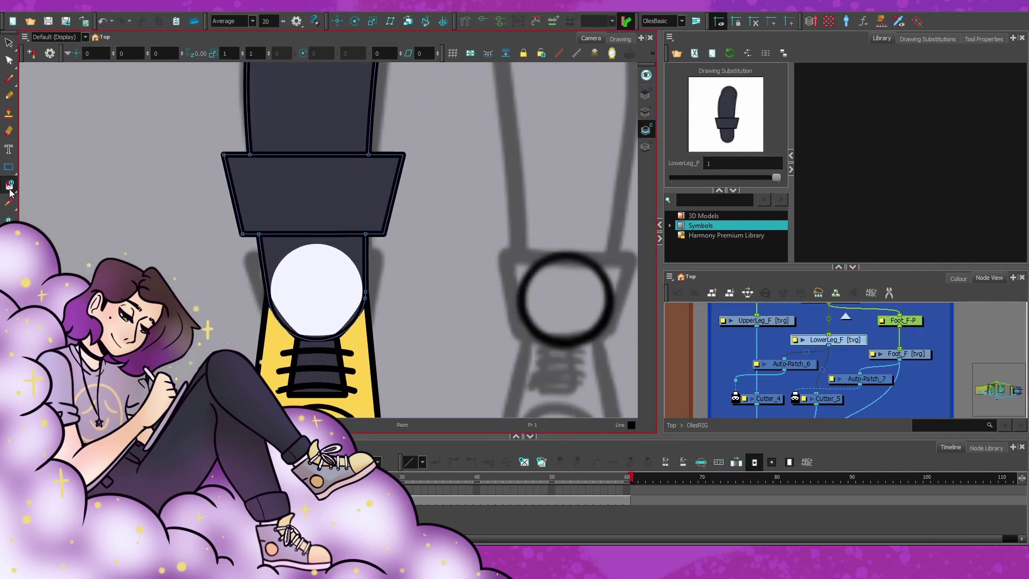
click(958, 278)
drag(921, 357, 921, 355)
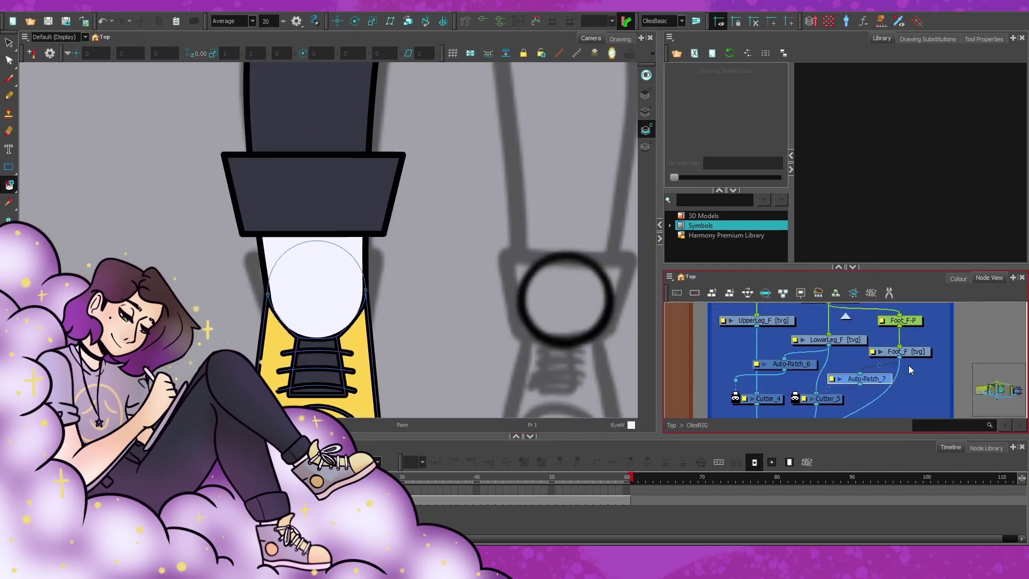
Add a Cutter below Hips_F and an Auto-Patch connected to the Cutter's matte
key(alt+s)
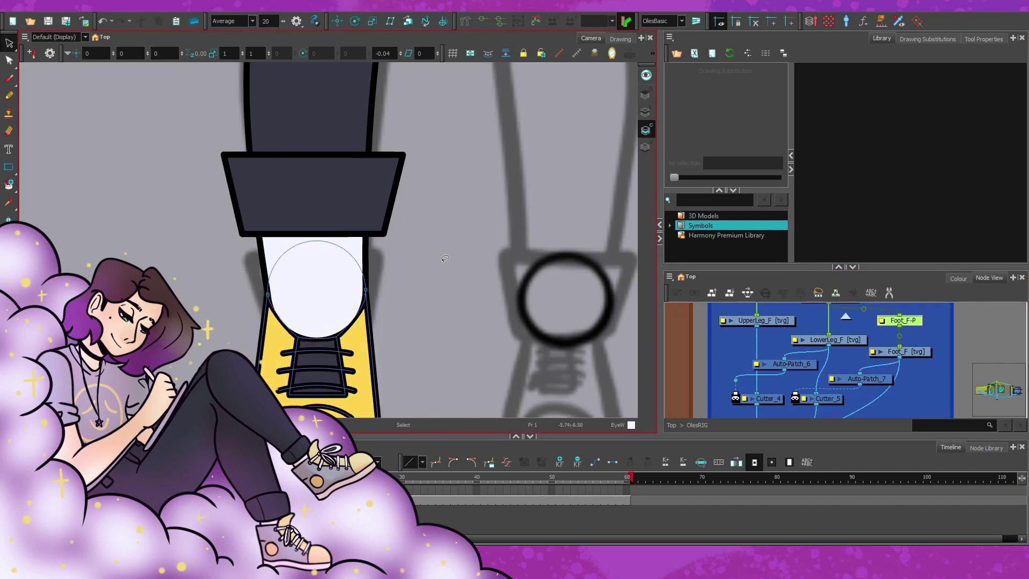
scroll(444, 258, down, 10)
scroll(731, 372, down, 3)
click(715, 322)
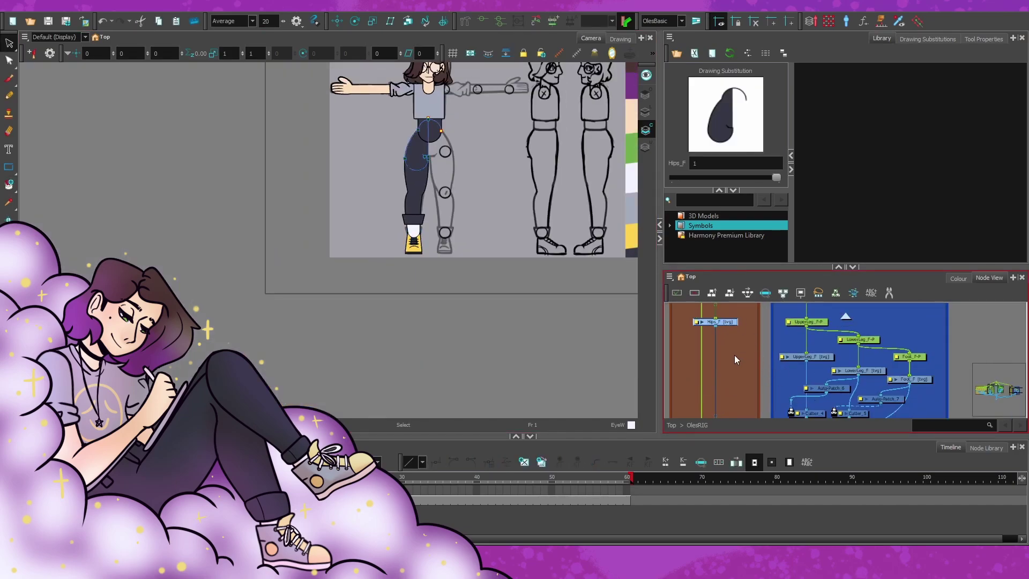
key(ctrl+v)
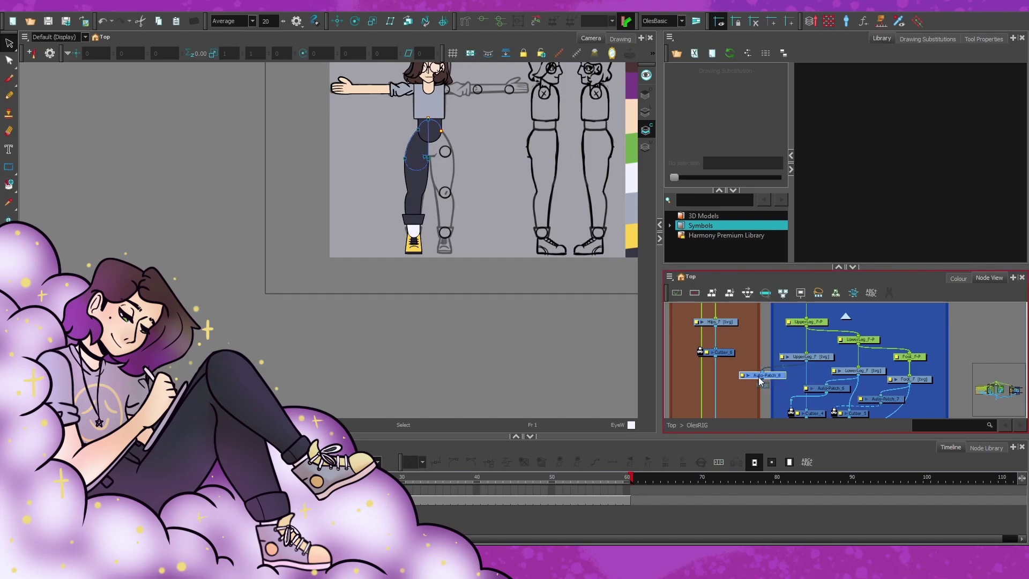
key(shift+t)
Move the hip joint's Auto-Patch beneath UpperLeg_F in the Leg_F group and enlarge the node network area
scroll(407, 242, up, 5)
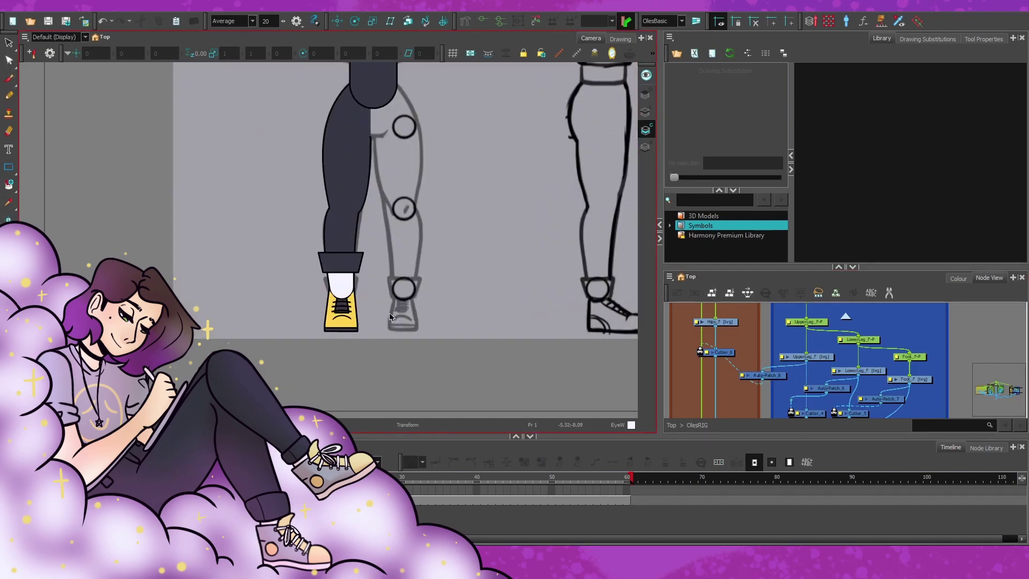
scroll(408, 241, down, 3)
drag(780, 377, 814, 382)
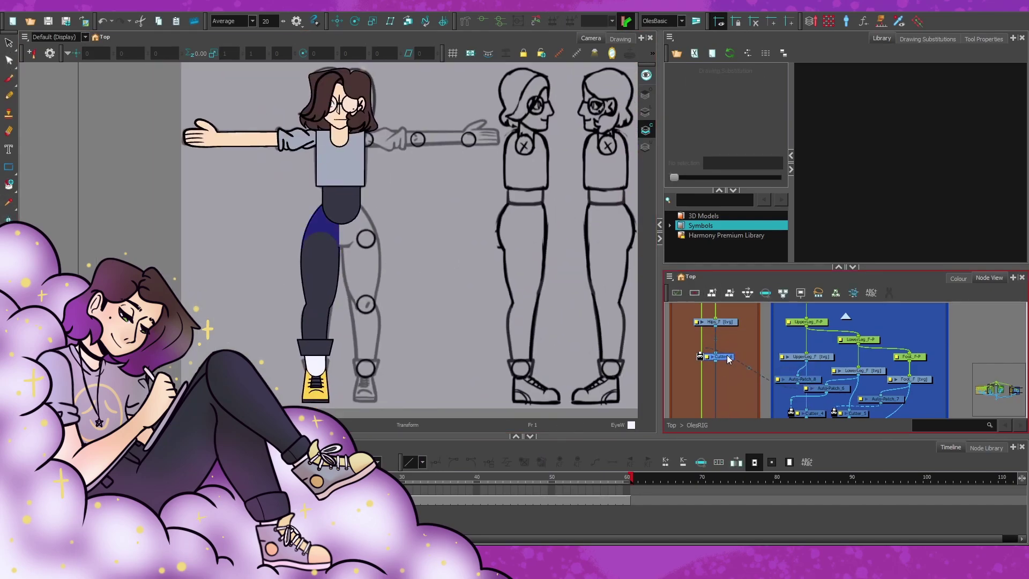
scroll(744, 358, up, 3)
click(839, 267)
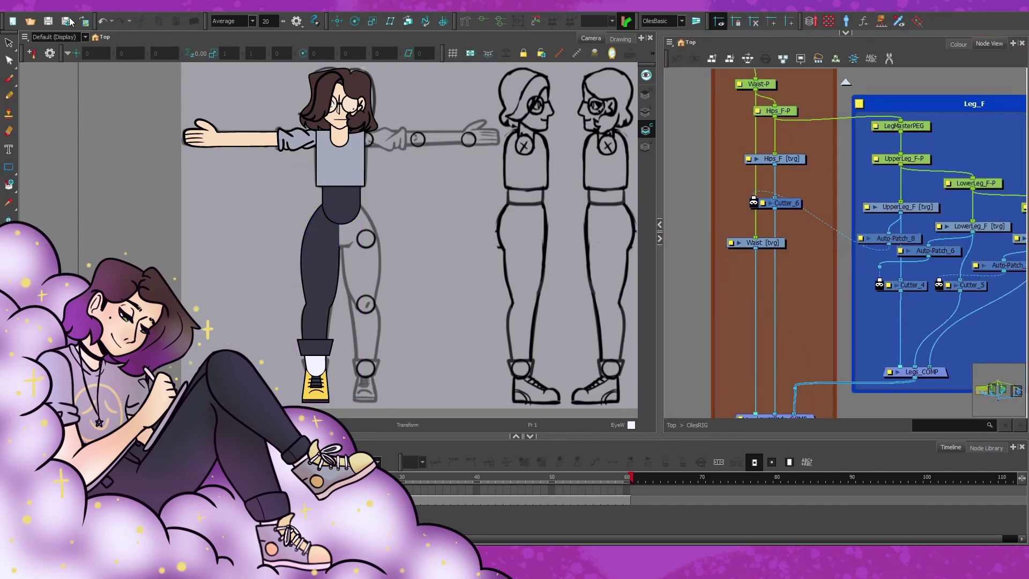
Add a Cutter below the Waist drawing and feed its matte from Hips_F through a new Auto-Patch
scroll(859, 339, down, 2)
key(ctrl+v)
drag(866, 310, 777, 296)
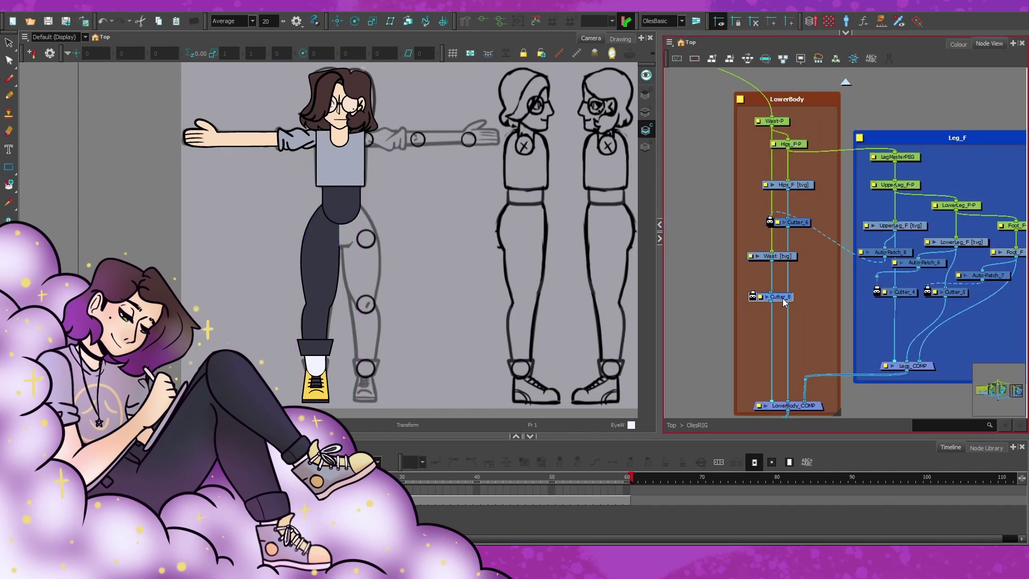
key(ctrl+v)
drag(833, 274, 828, 275)
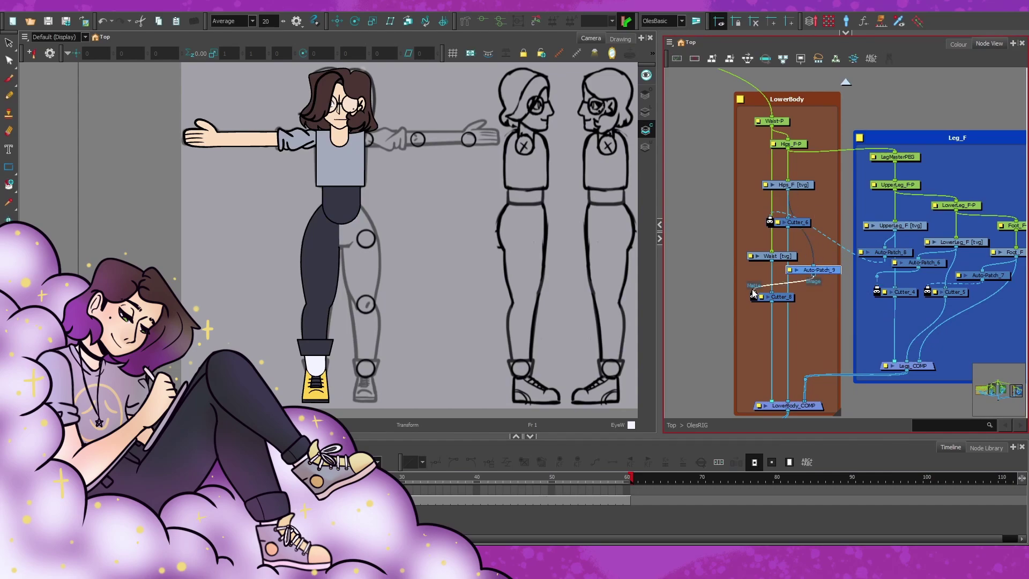
click(754, 296)
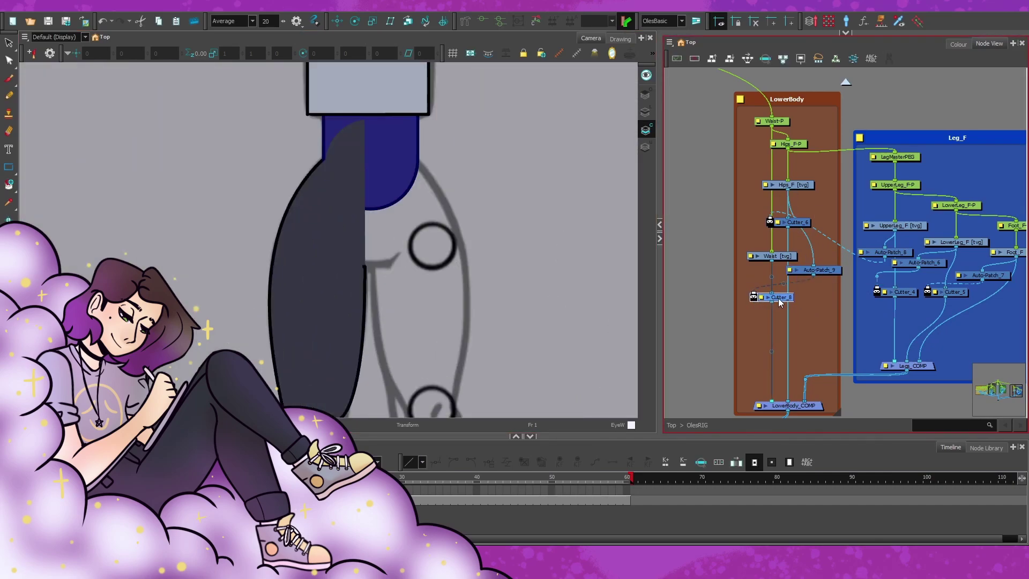
Reposition the waist and hip Cutters in the LowerBody group and open the UpperLeg_F drawing for editing
drag(780, 304, 780, 307)
drag(799, 226, 802, 230)
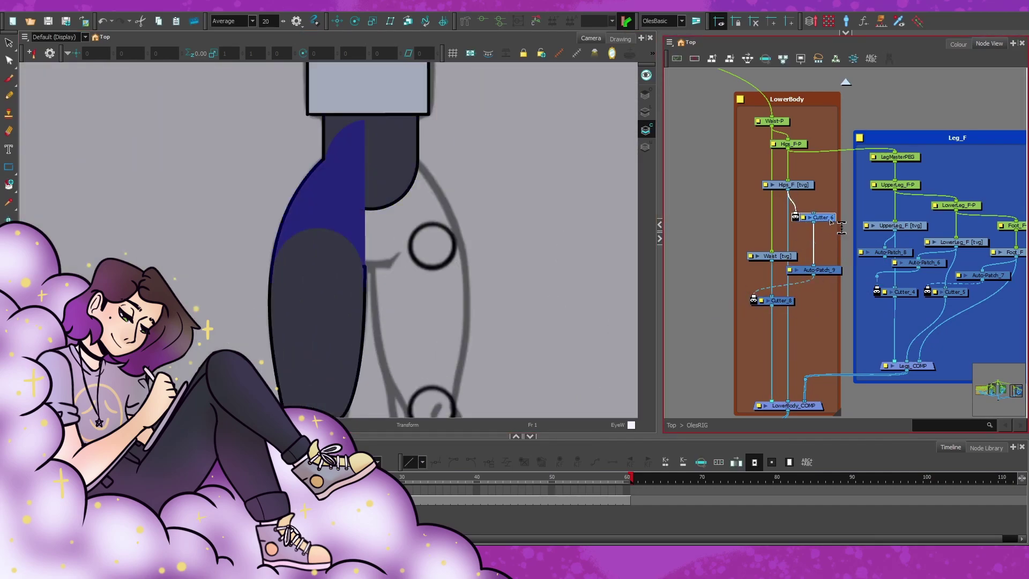
click(959, 44)
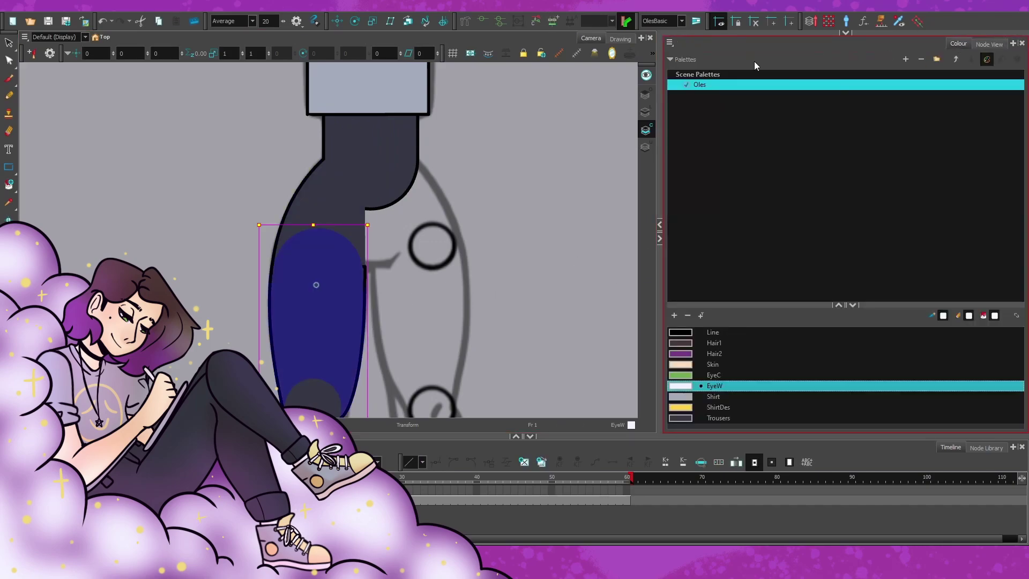
click(620, 38)
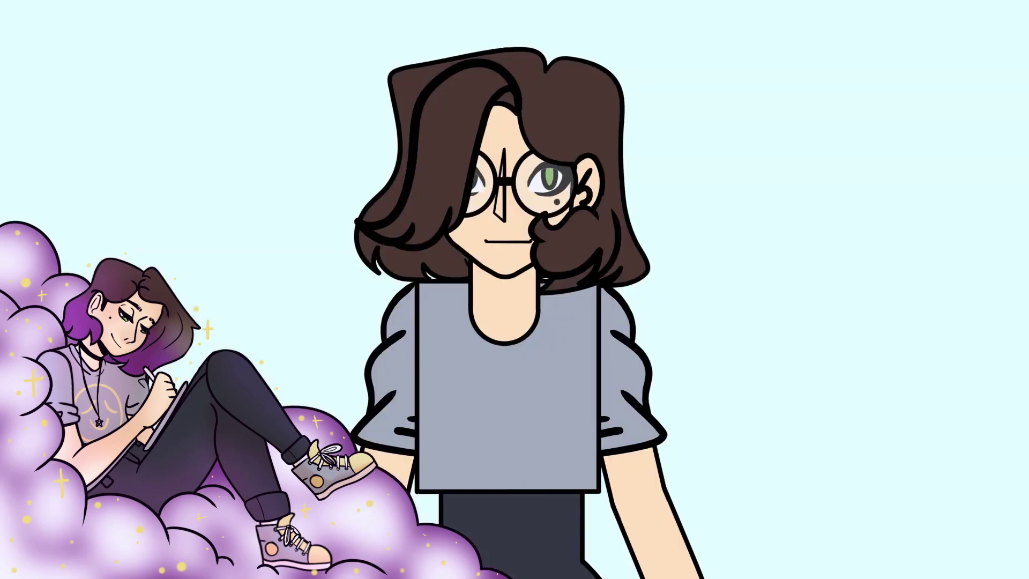